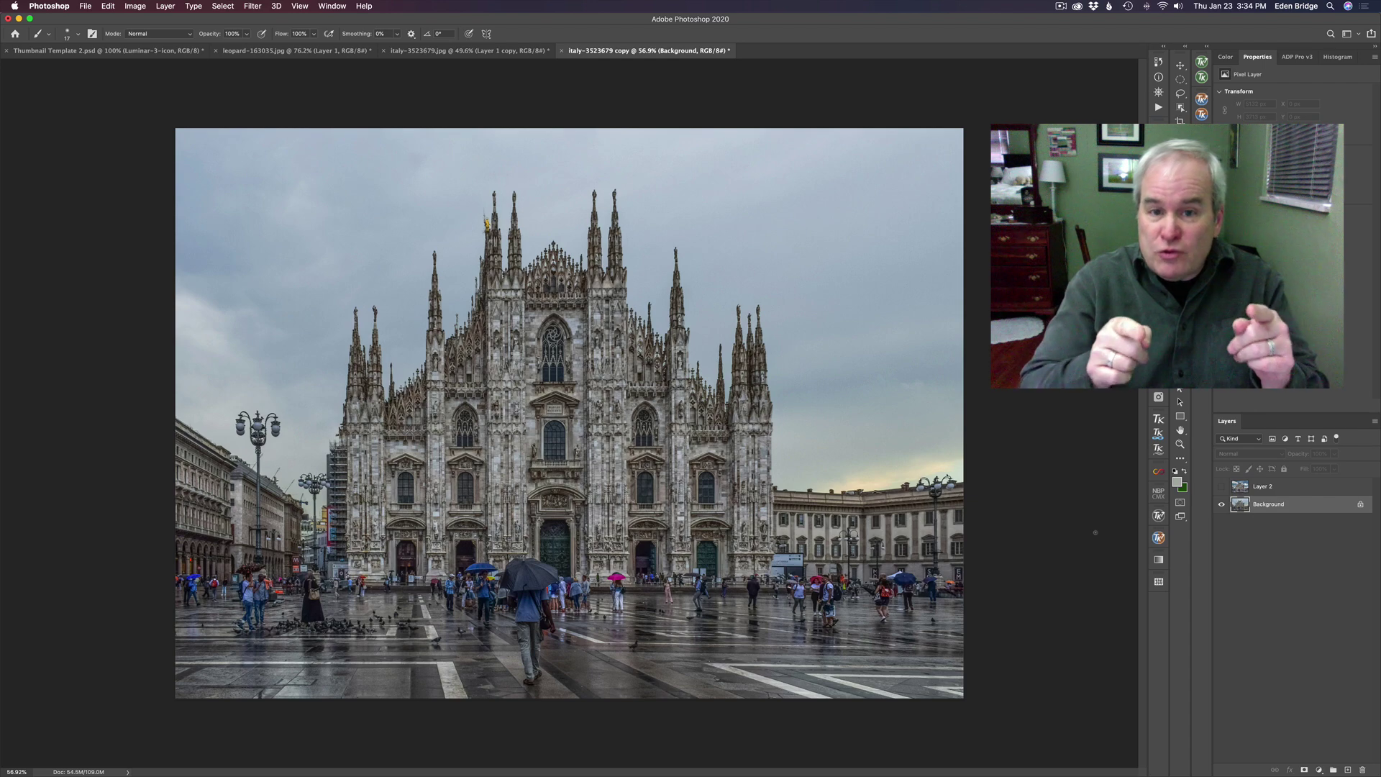
Show Layer 2 above the Background layer.
{"action": "left_click", "coordinate": [1222, 488]}
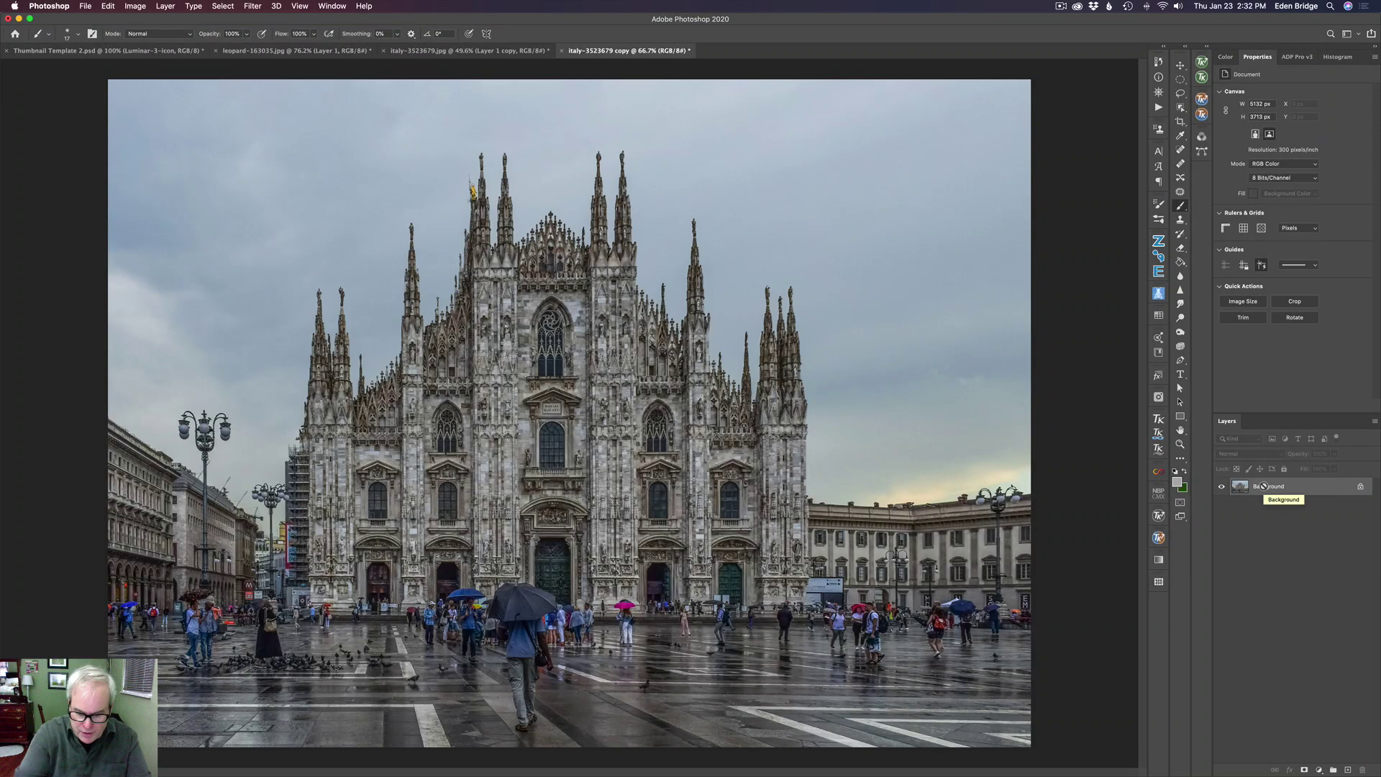
Duplicate the Background layer and open the copy in the Luminar 4 filter.
{"action": "key", "text": "super+j"}
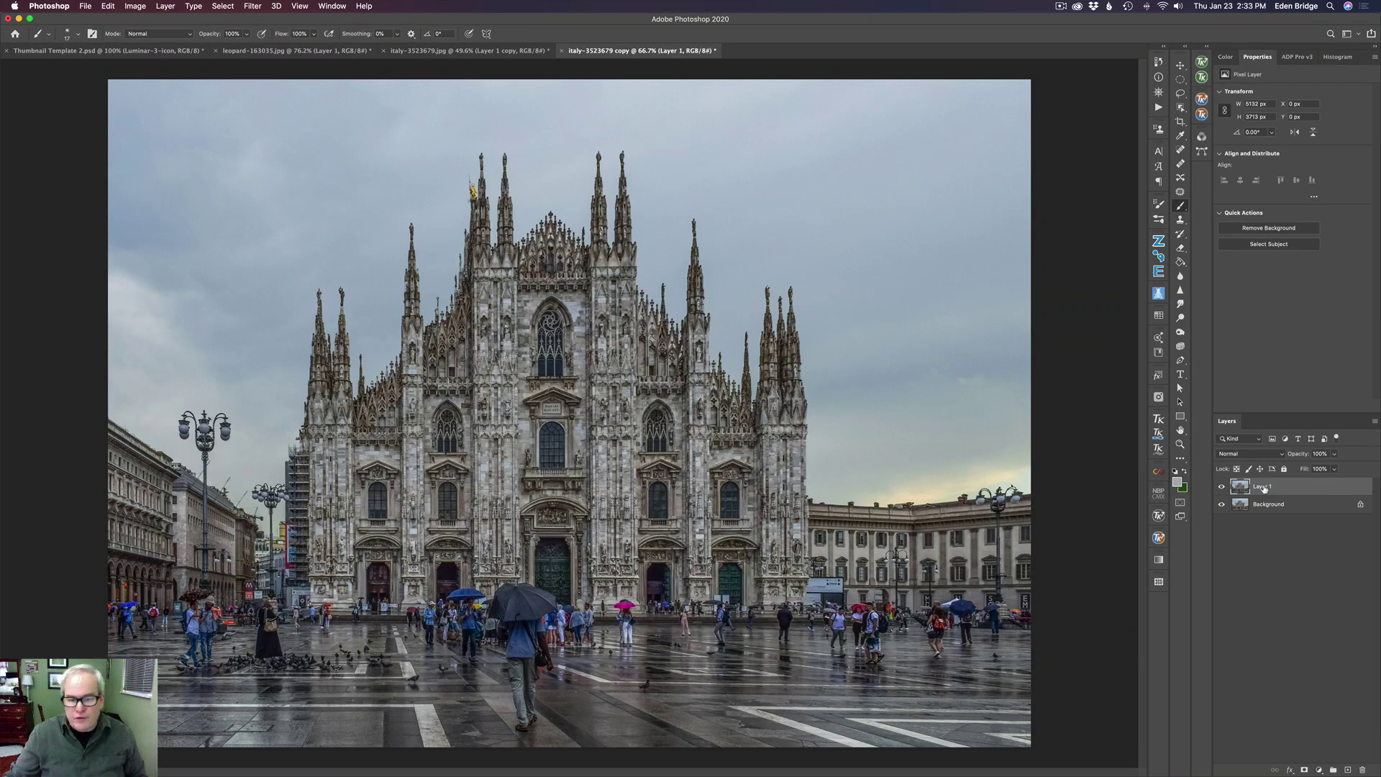
{"action": "left_click", "coordinate": [252, 6]}
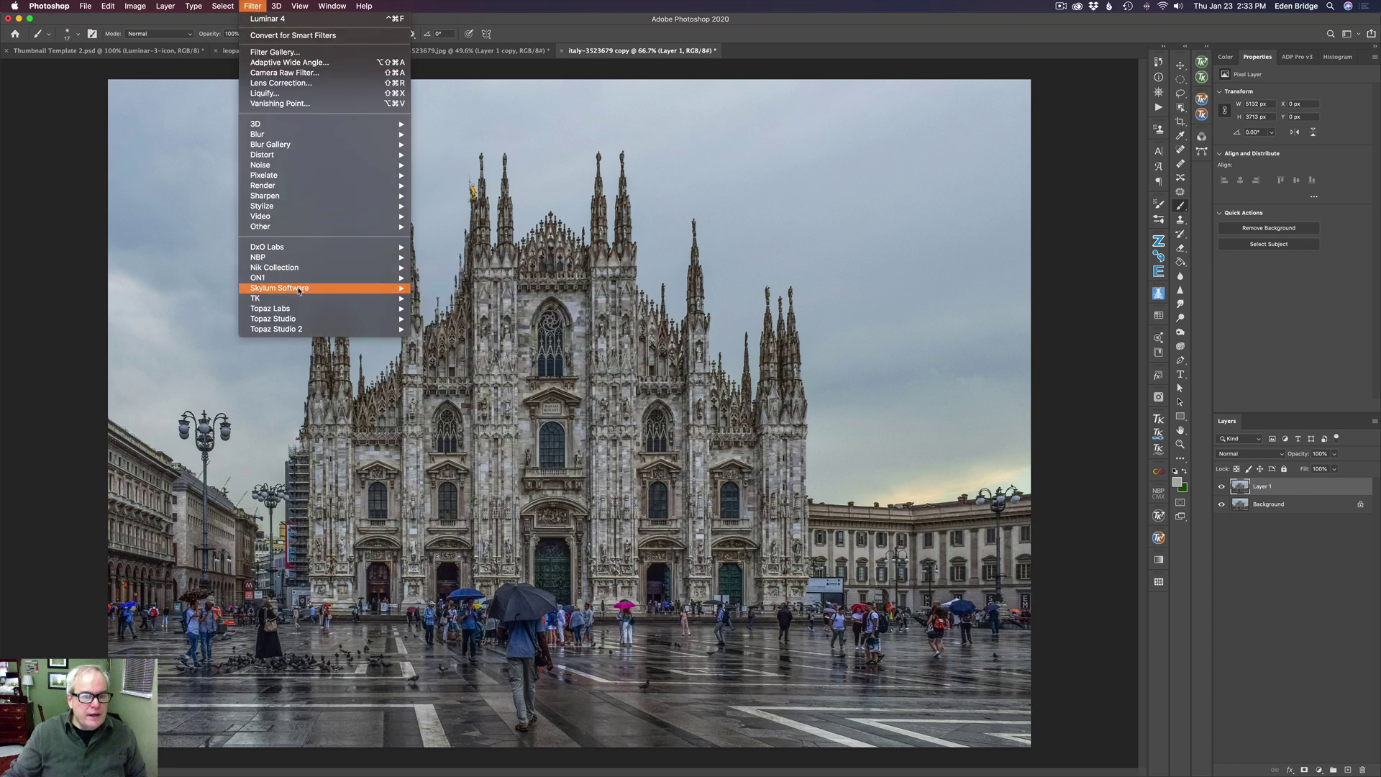
{"action": "mouse_move", "coordinate": [299, 287]}
{"action": "left_click", "coordinate": [451, 299]}
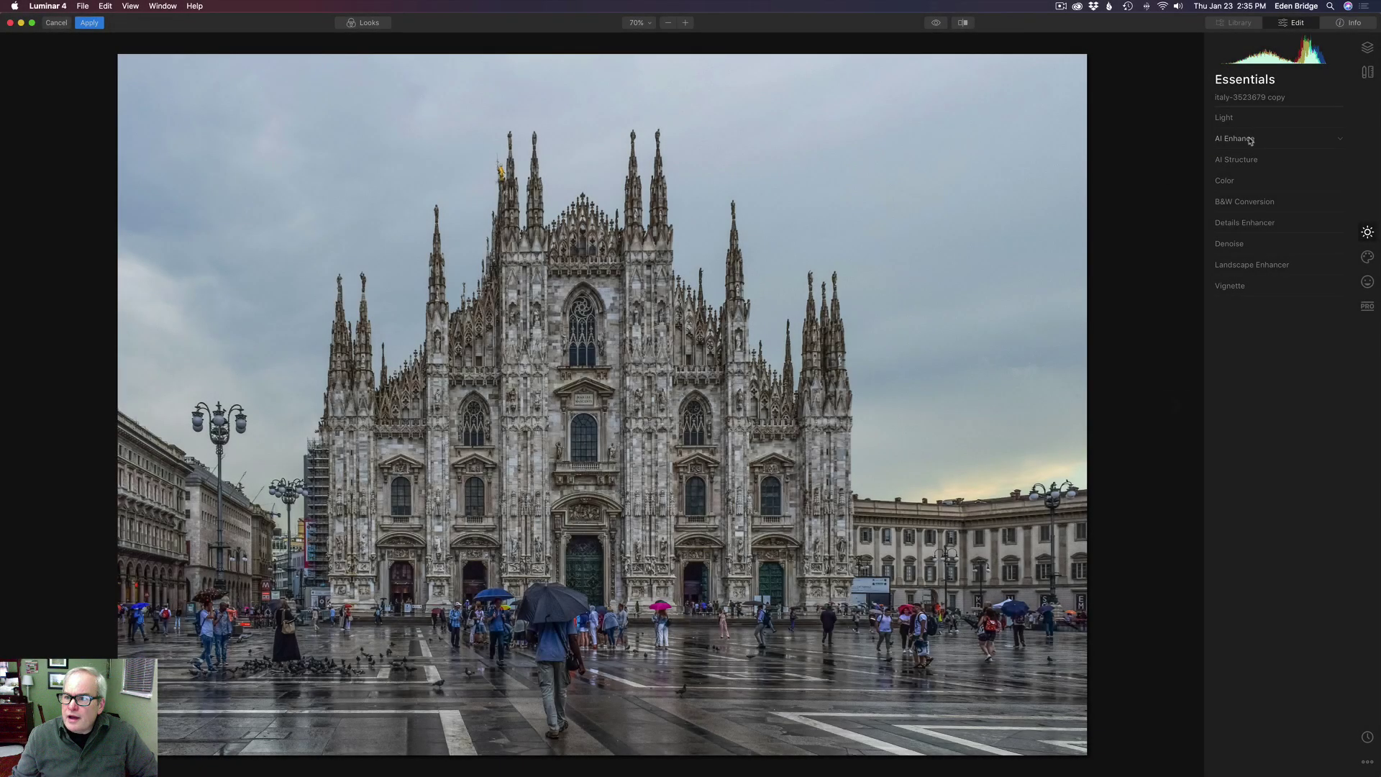
Apply AI Enhance to the cathedral photo with AI Accent set to 52.
{"action": "left_click", "coordinate": [1250, 141]}
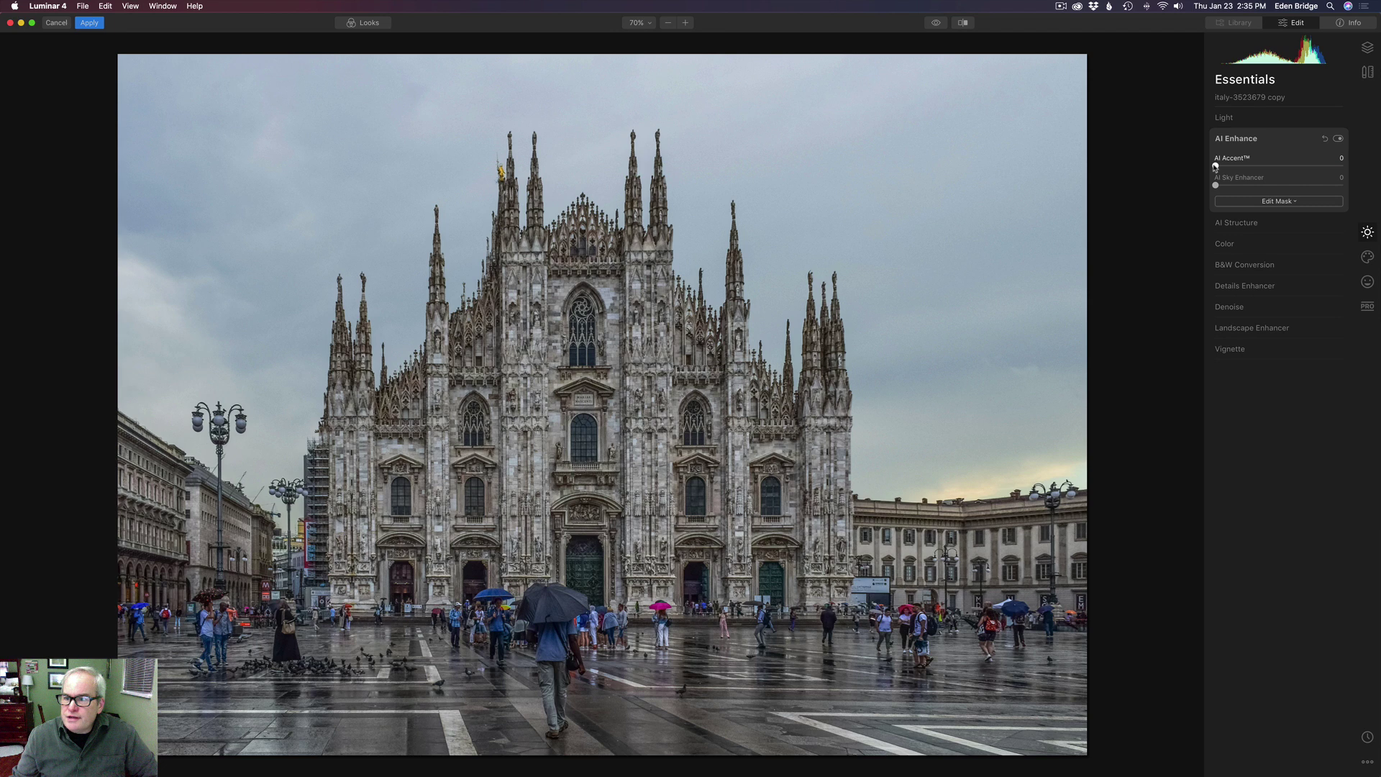
{"action": "left_click_drag", "start_coordinate": [1216, 166], "coordinate": [1283, 171]}
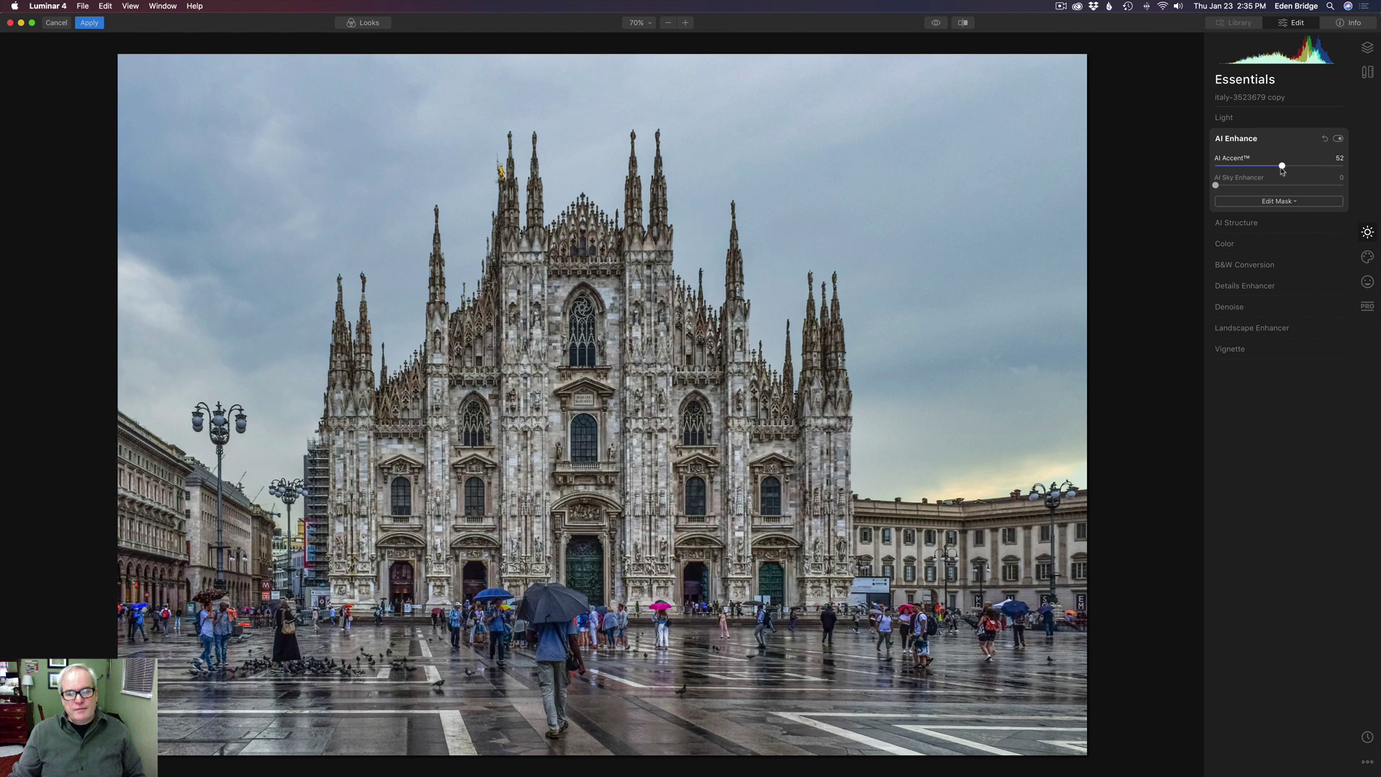
Replace the sky with the Dramatic Sky 4 preset using AI Sky Replacement.
{"action": "left_click", "coordinate": [1368, 258]}
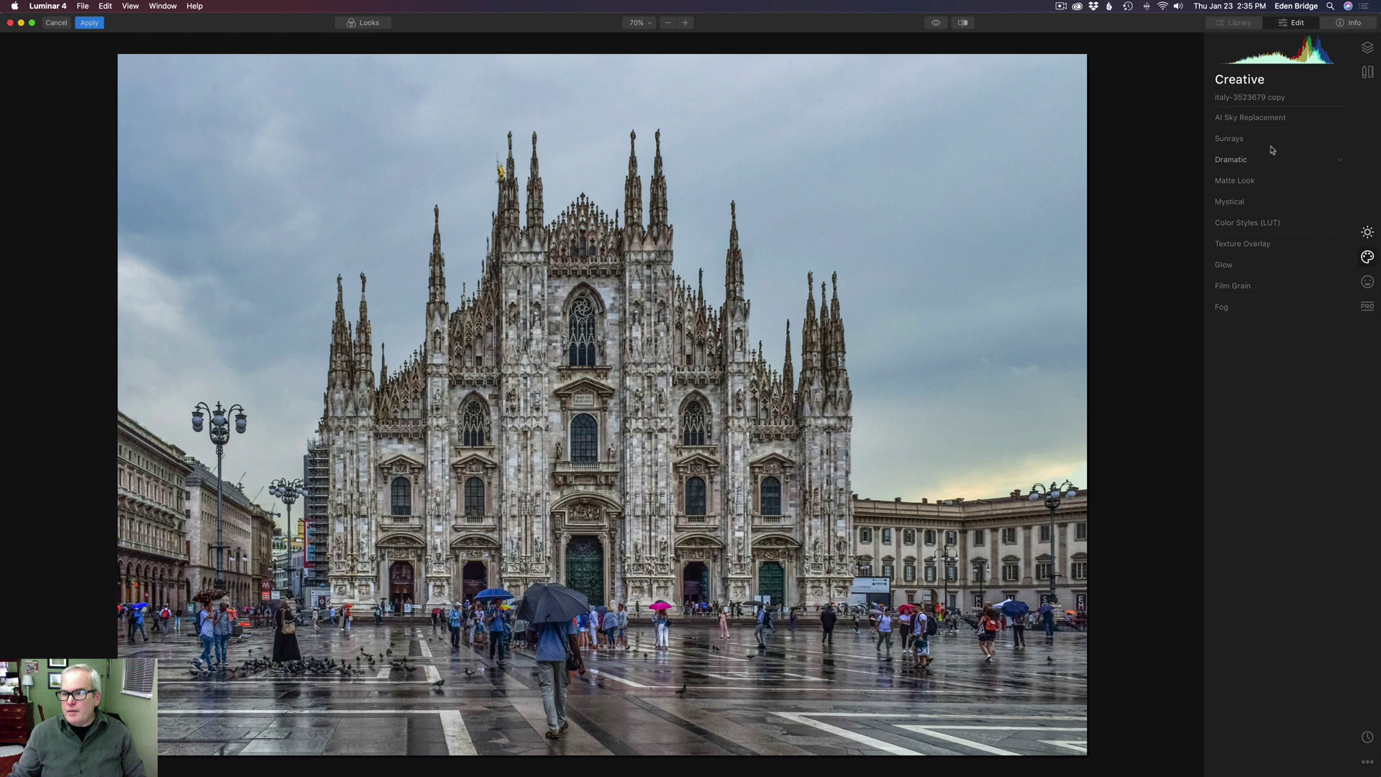
{"action": "left_click", "coordinate": [1259, 119]}
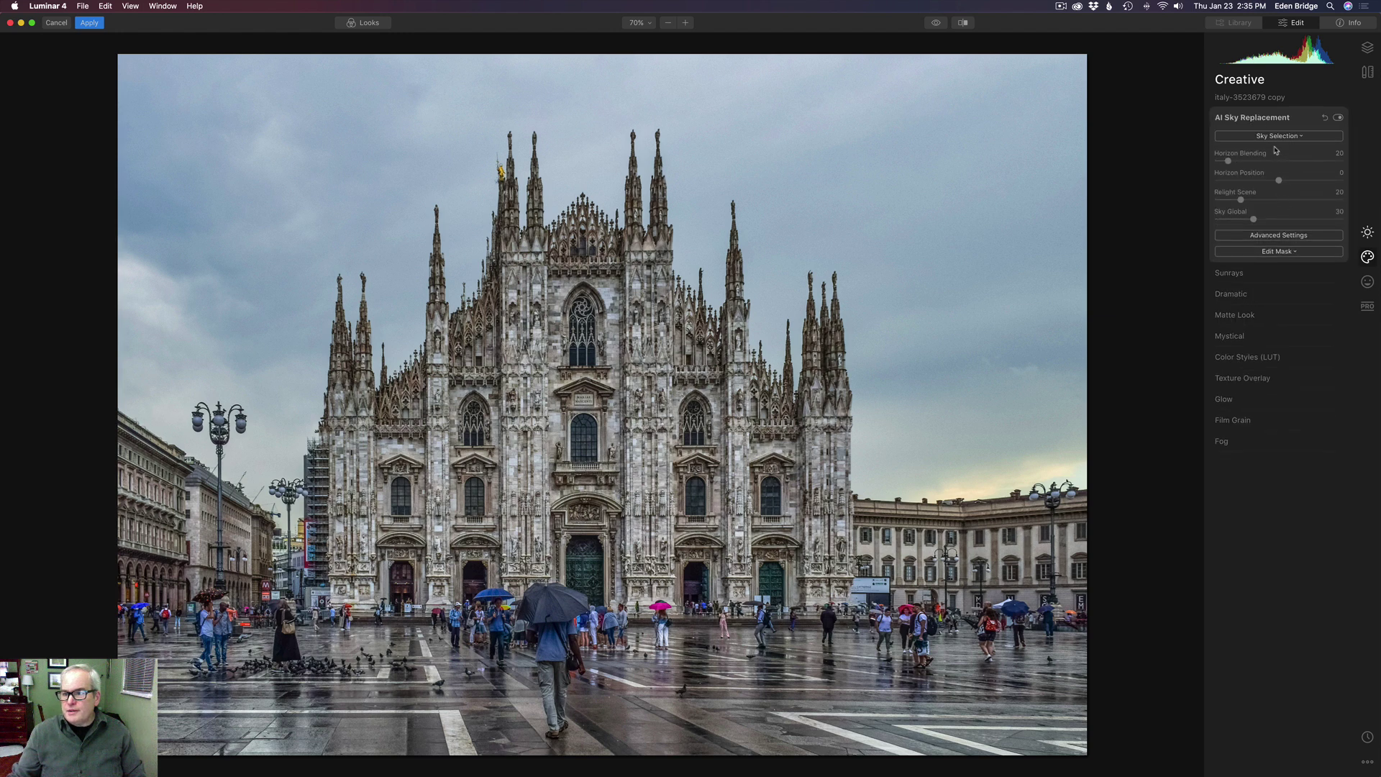
{"action": "left_click", "coordinate": [1279, 137]}
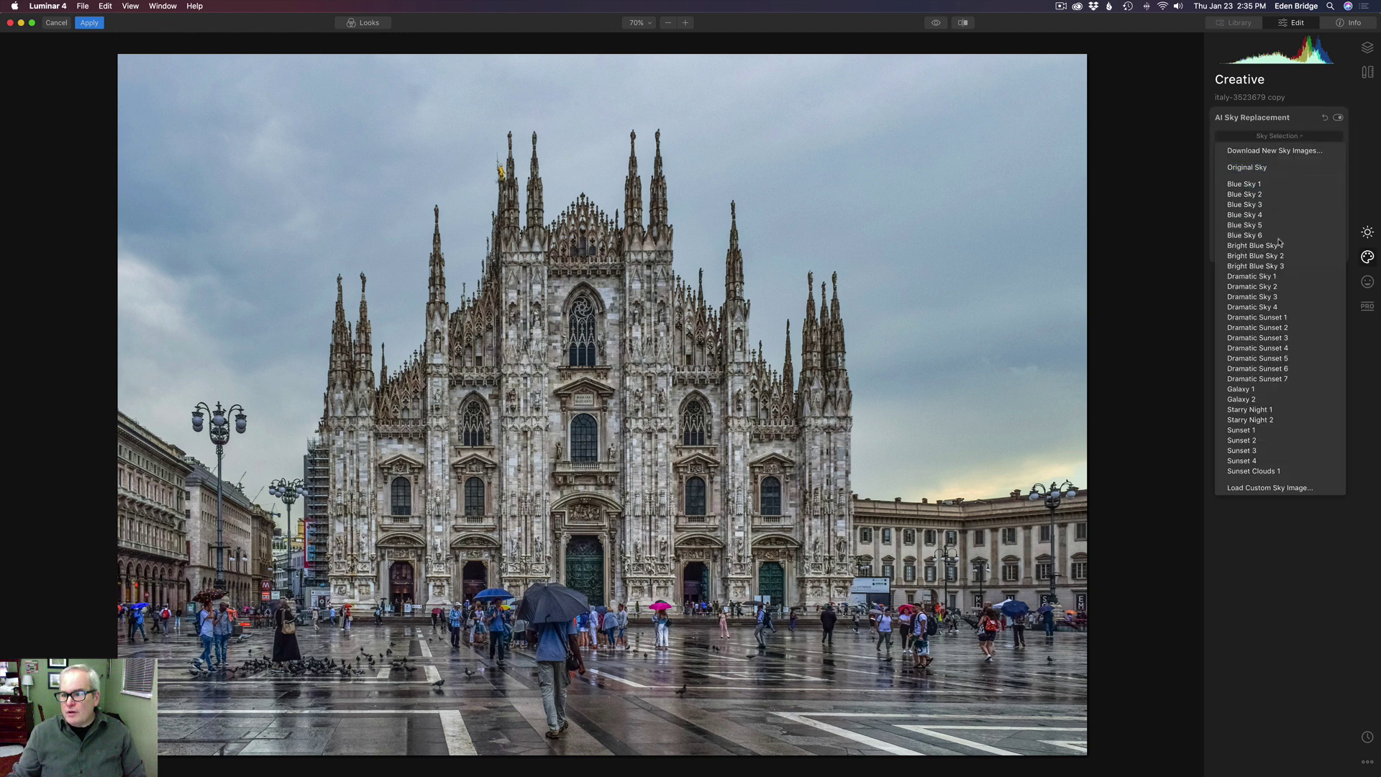
{"action": "left_click", "coordinate": [1268, 307]}
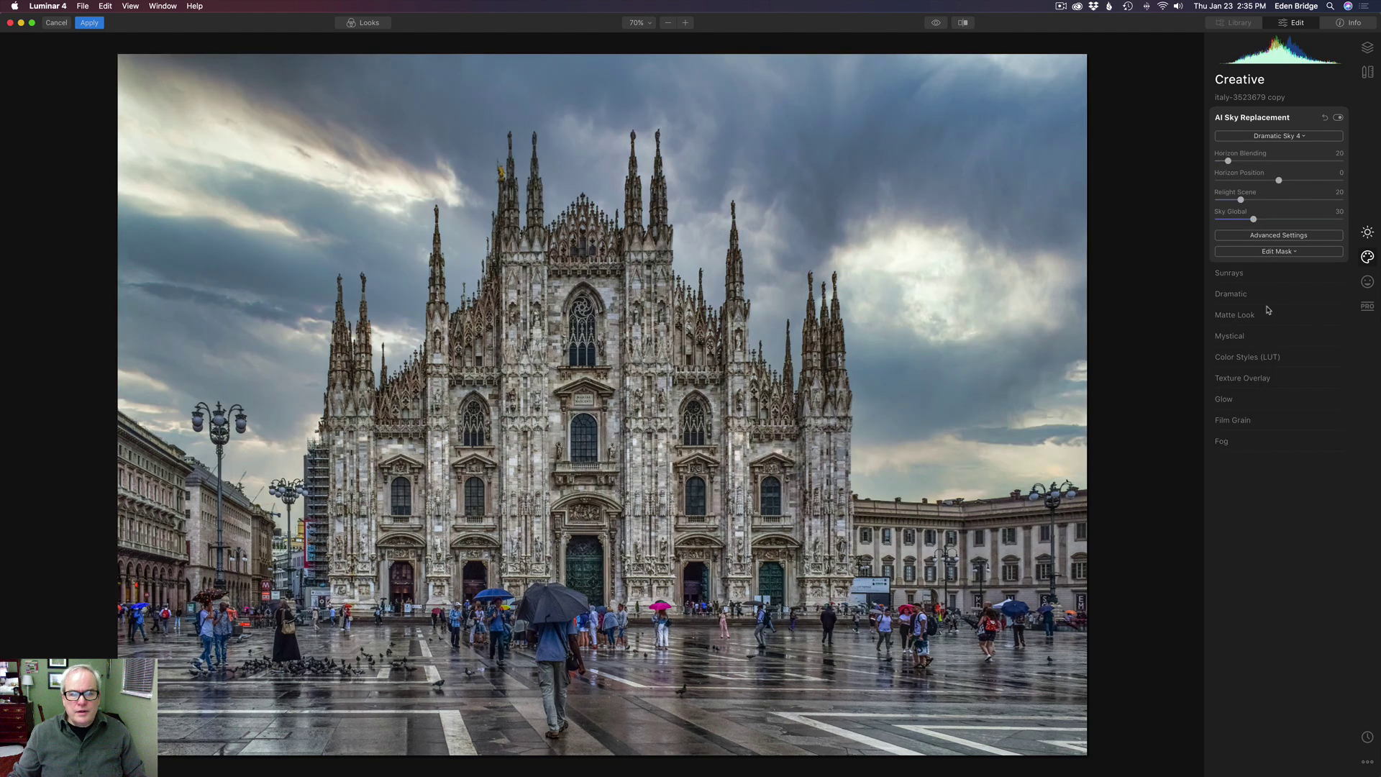
Set Sky Temperature to -34 and Relight Scene to about 29 for the replaced sky, and apply the Luminar edits to the layer.
{"action": "left_click", "coordinate": [1281, 236]}
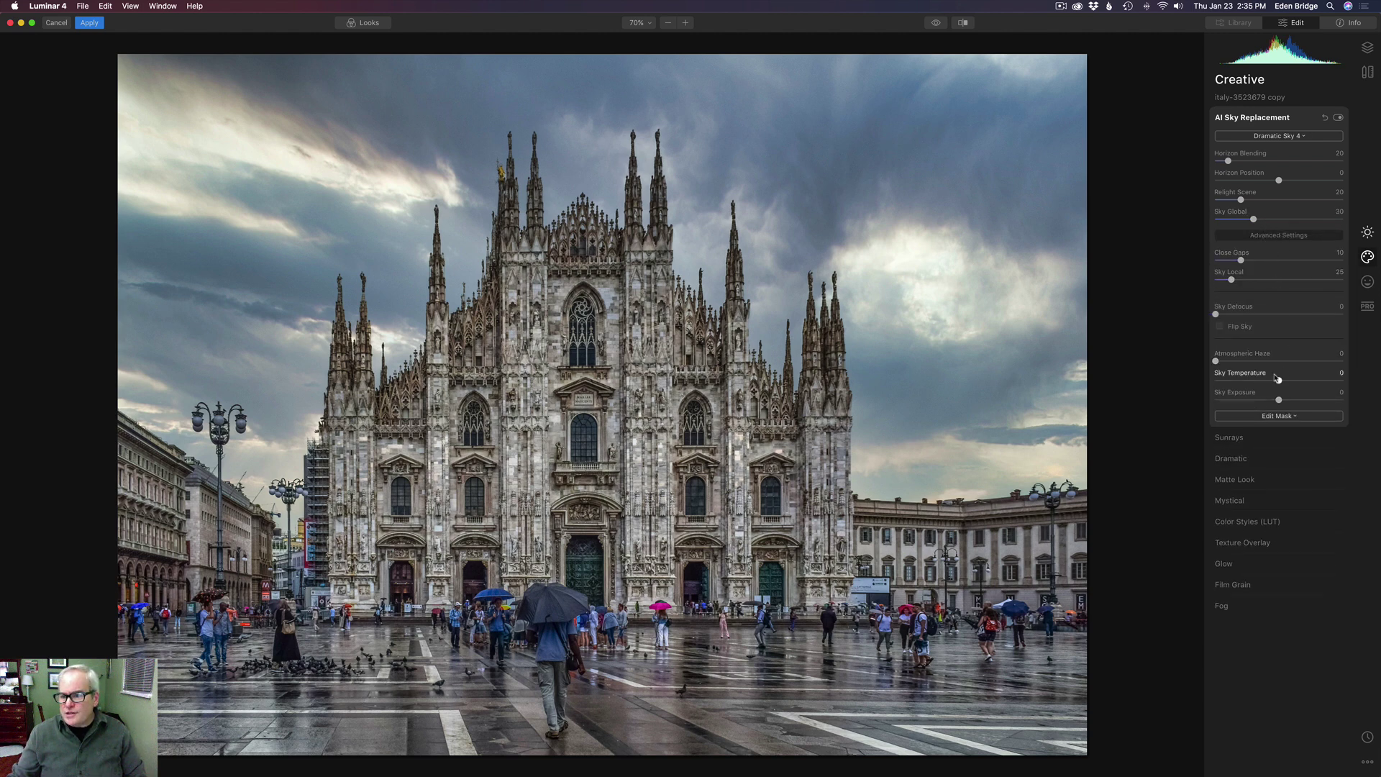
{"action": "mouse_move", "coordinate": [1276, 380]}
{"action": "left_mouse_down"}
{"action": "mouse_move", "coordinate": [1244, 379]}
{"action": "mouse_move", "coordinate": [1256, 380]}
{"action": "left_mouse_up"}
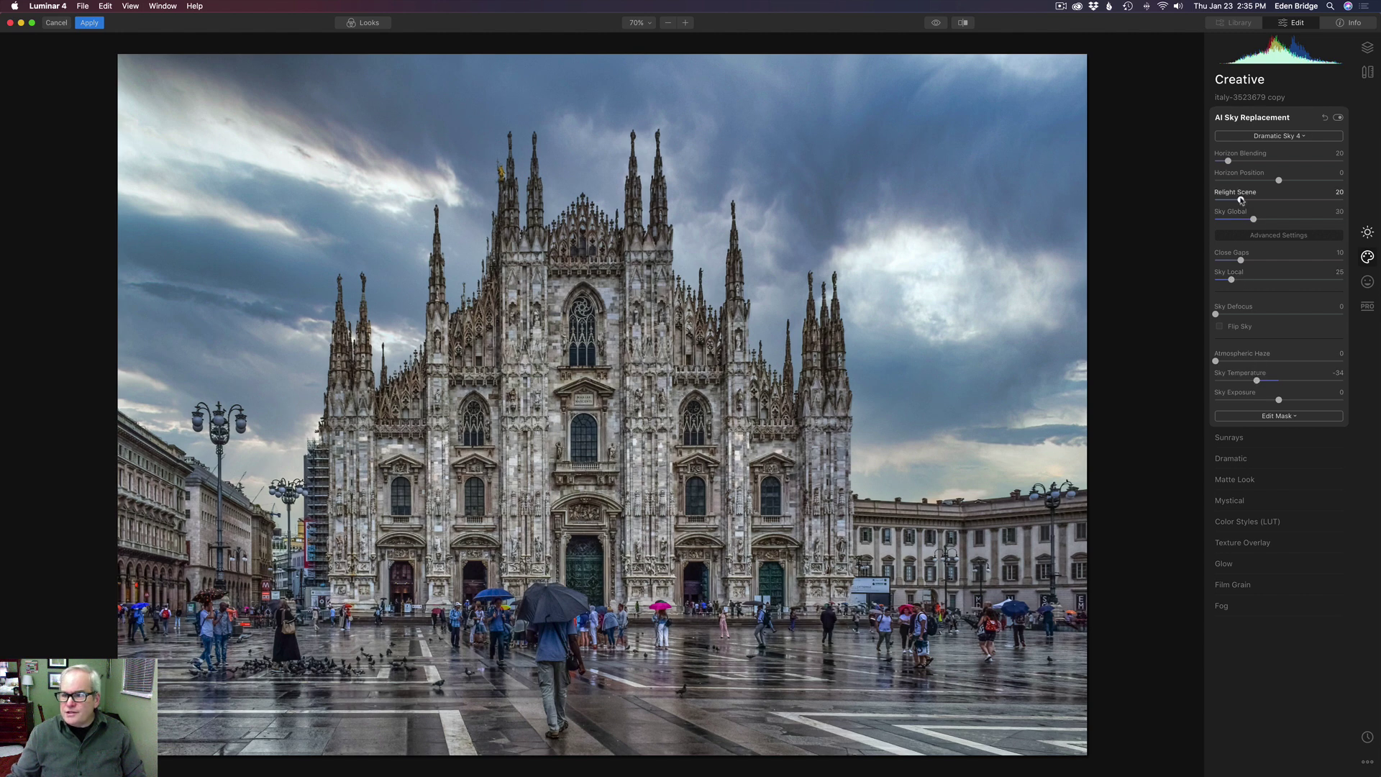
{"action": "left_click_drag", "start_coordinate": [1240, 201], "coordinate": [1255, 201]}
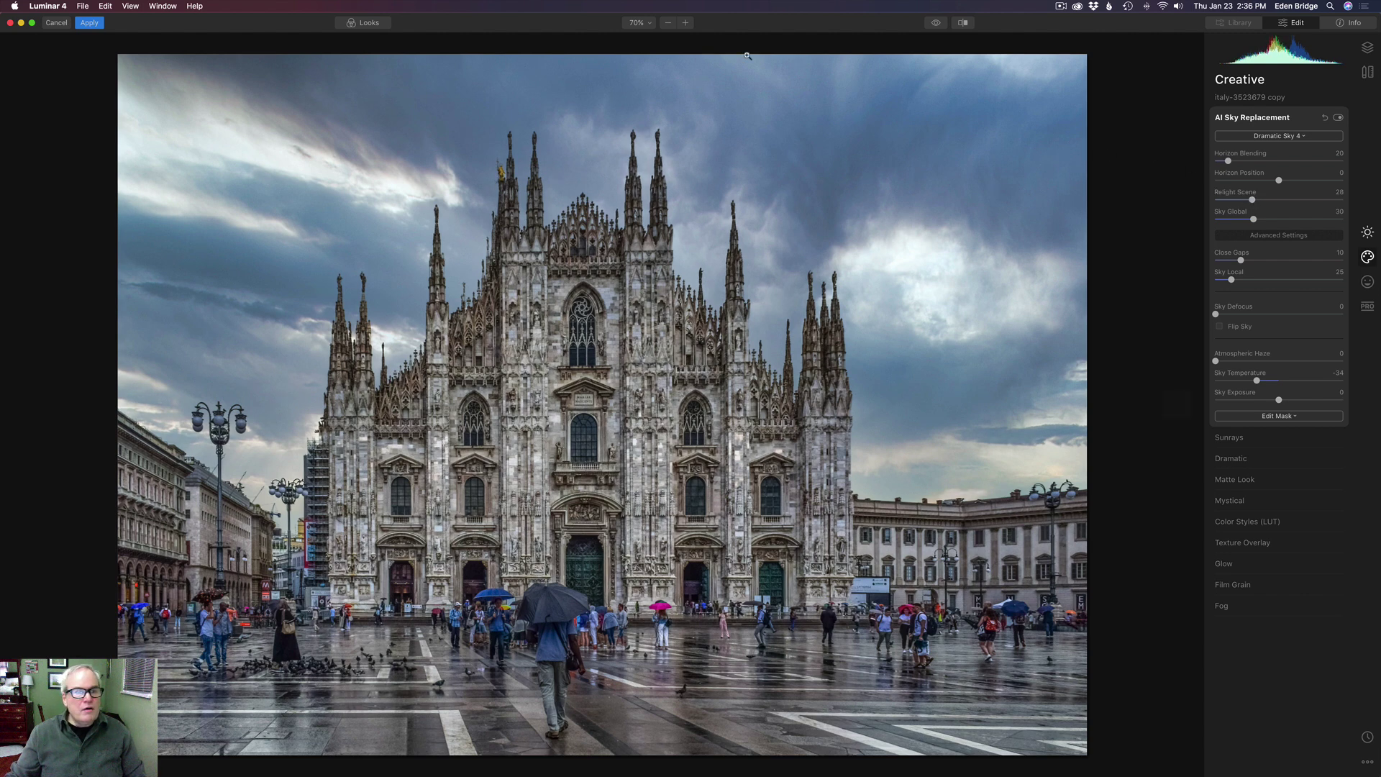
{"action": "left_click", "coordinate": [90, 23]}
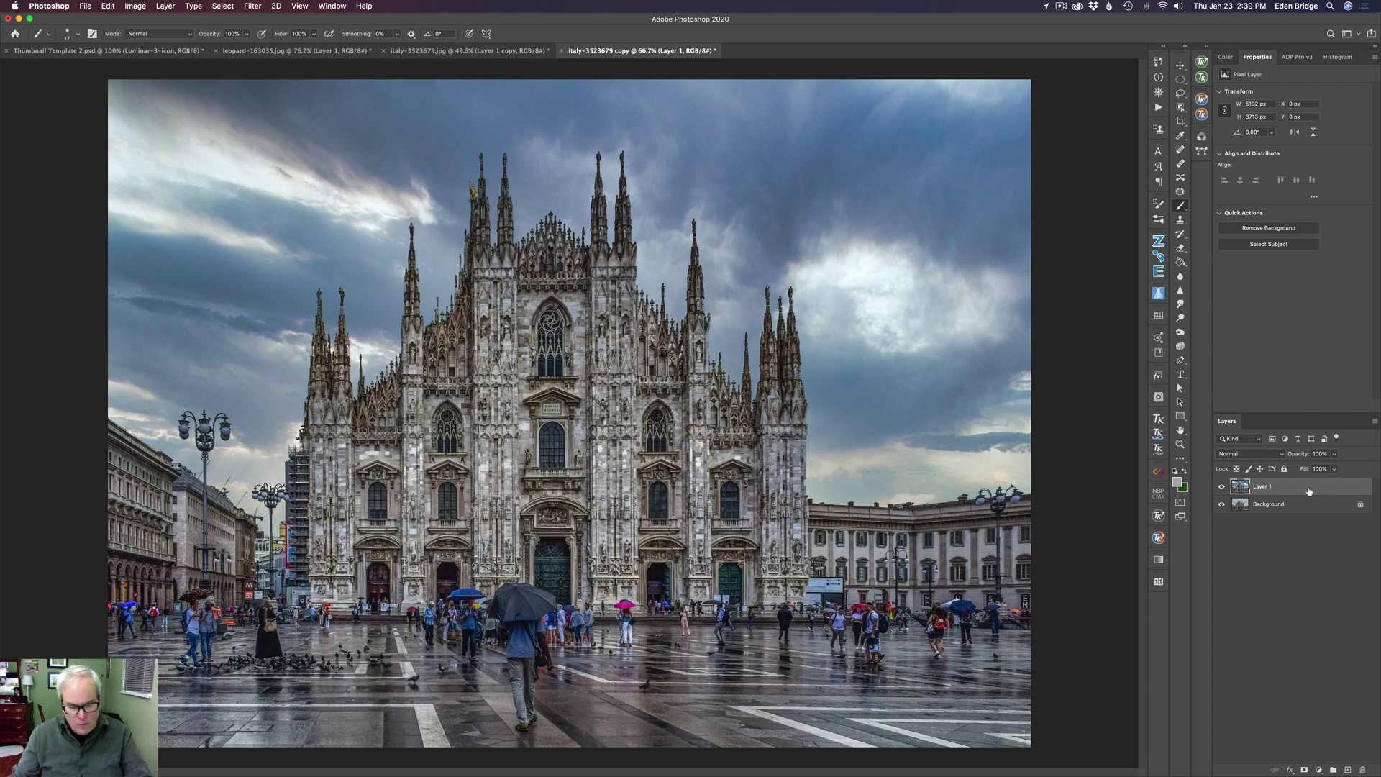
Duplicate the edited Layer 1 and open the copy in the Topaz Studio 2 filter.
{"action": "key", "text": "super+j"}
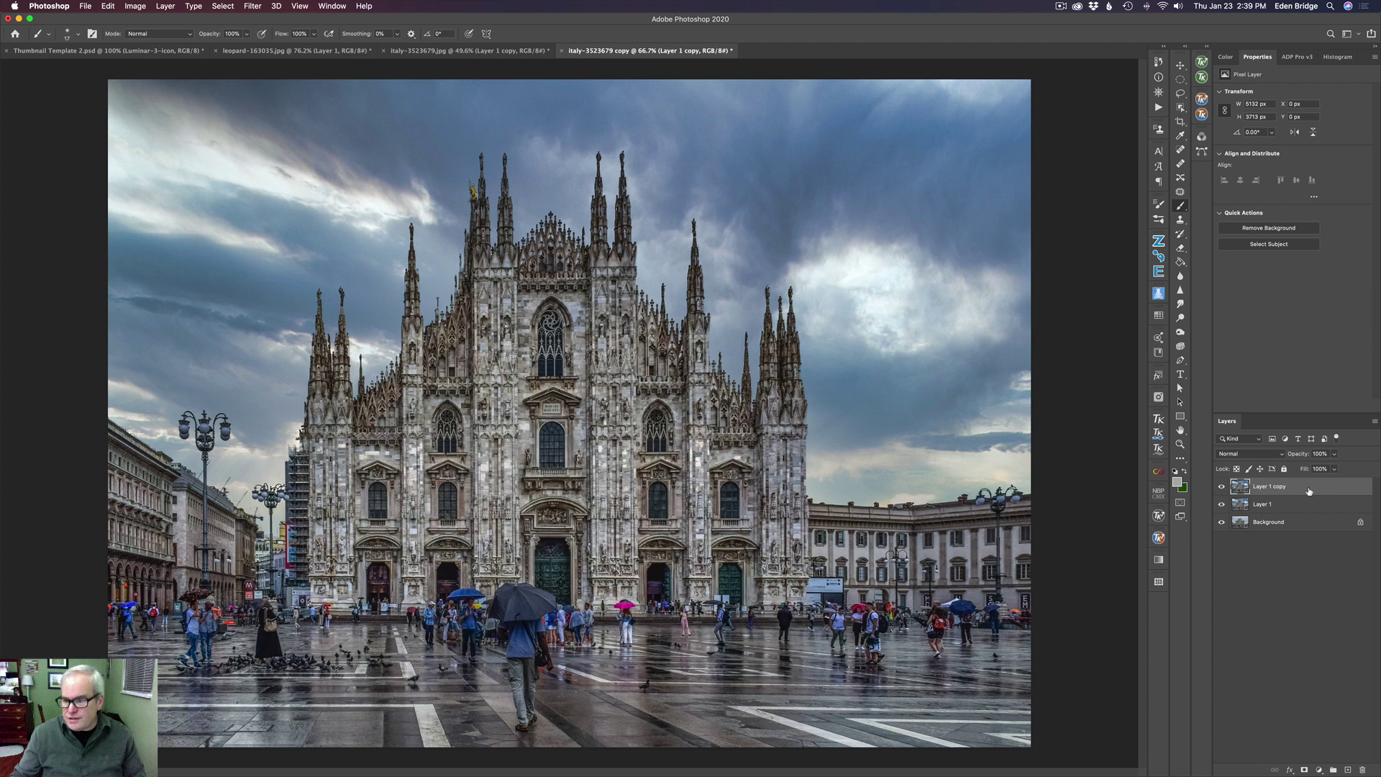
{"action": "left_click", "coordinate": [251, 7]}
{"action": "mouse_move", "coordinate": [302, 331]}
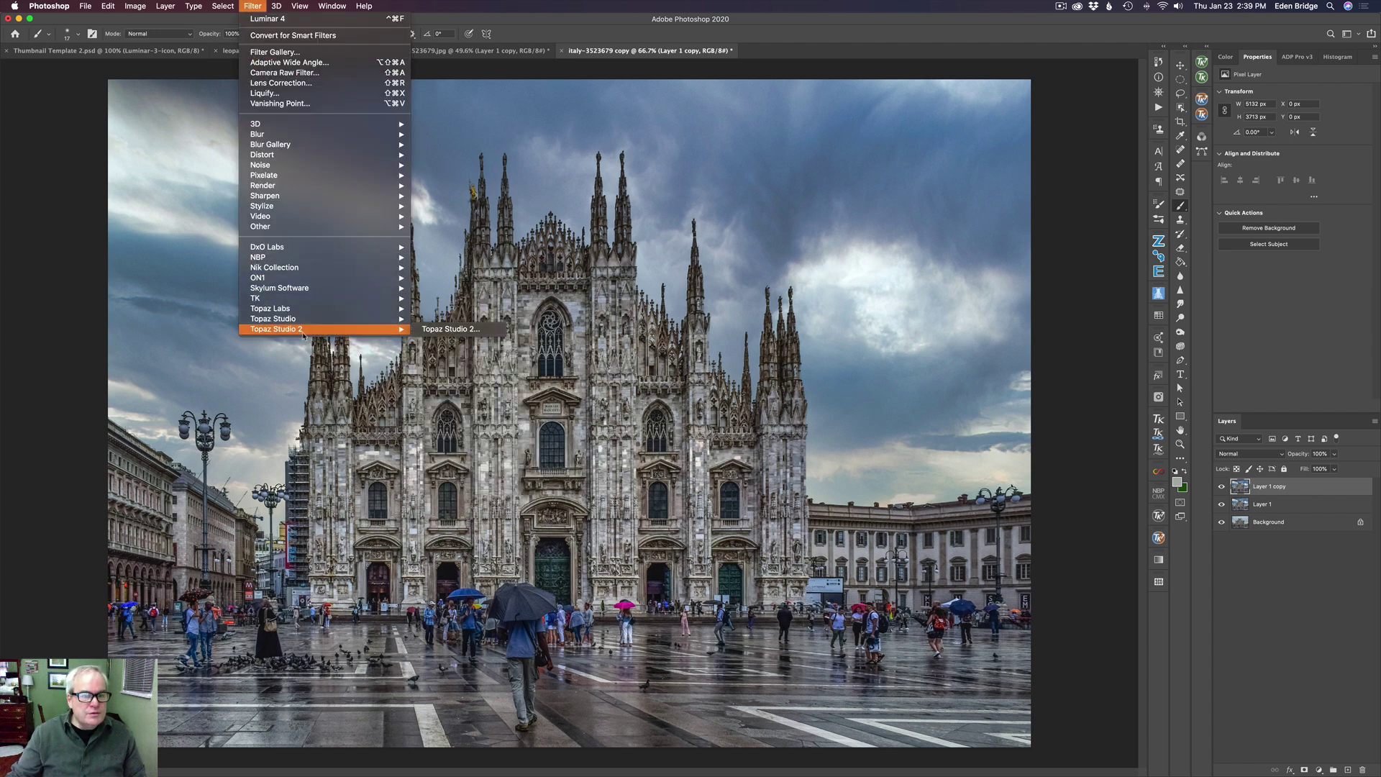
{"action": "left_click", "coordinate": [433, 332]}
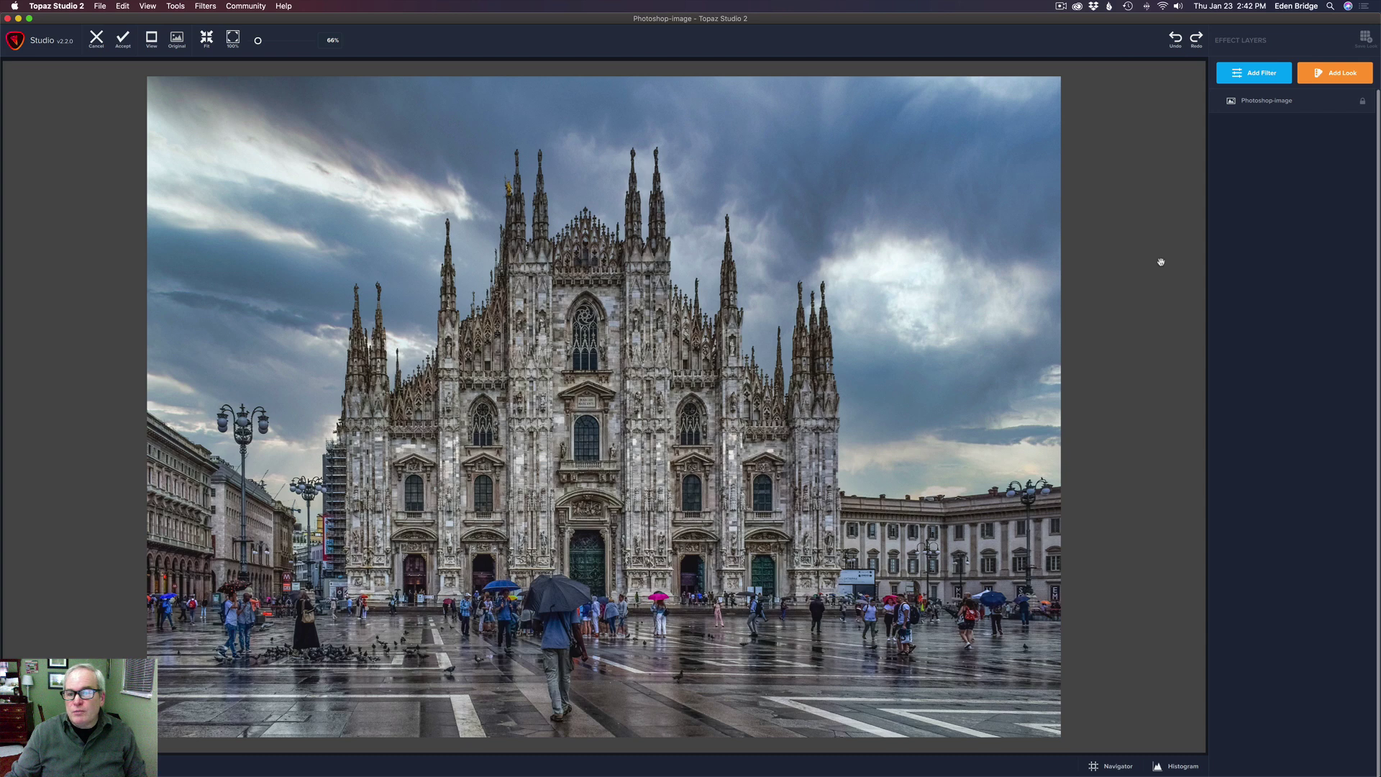
Add an Impression filter with the solid rectangular brush stroke and reduce its Brush Size to 0.15.
{"action": "left_click", "coordinate": [1259, 73]}
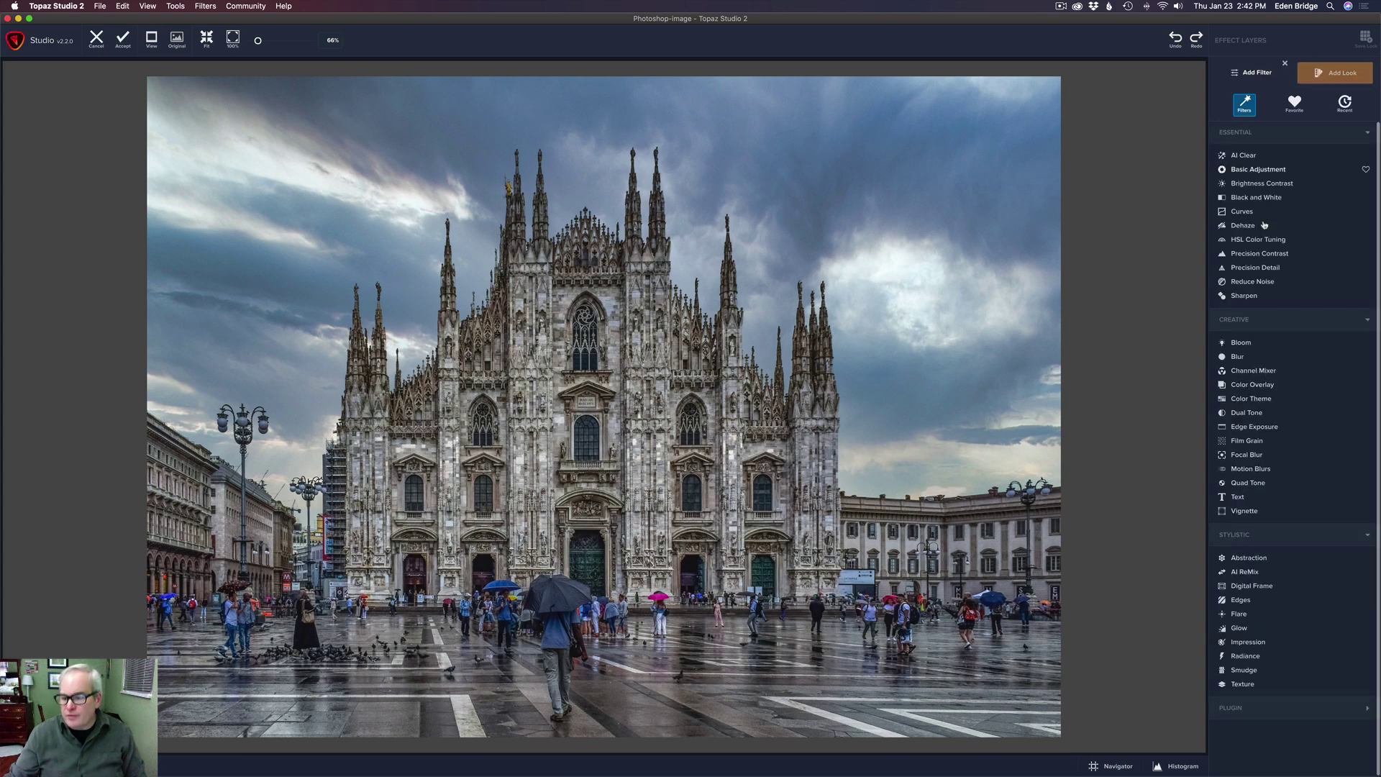
{"action": "left_click", "coordinate": [1247, 642]}
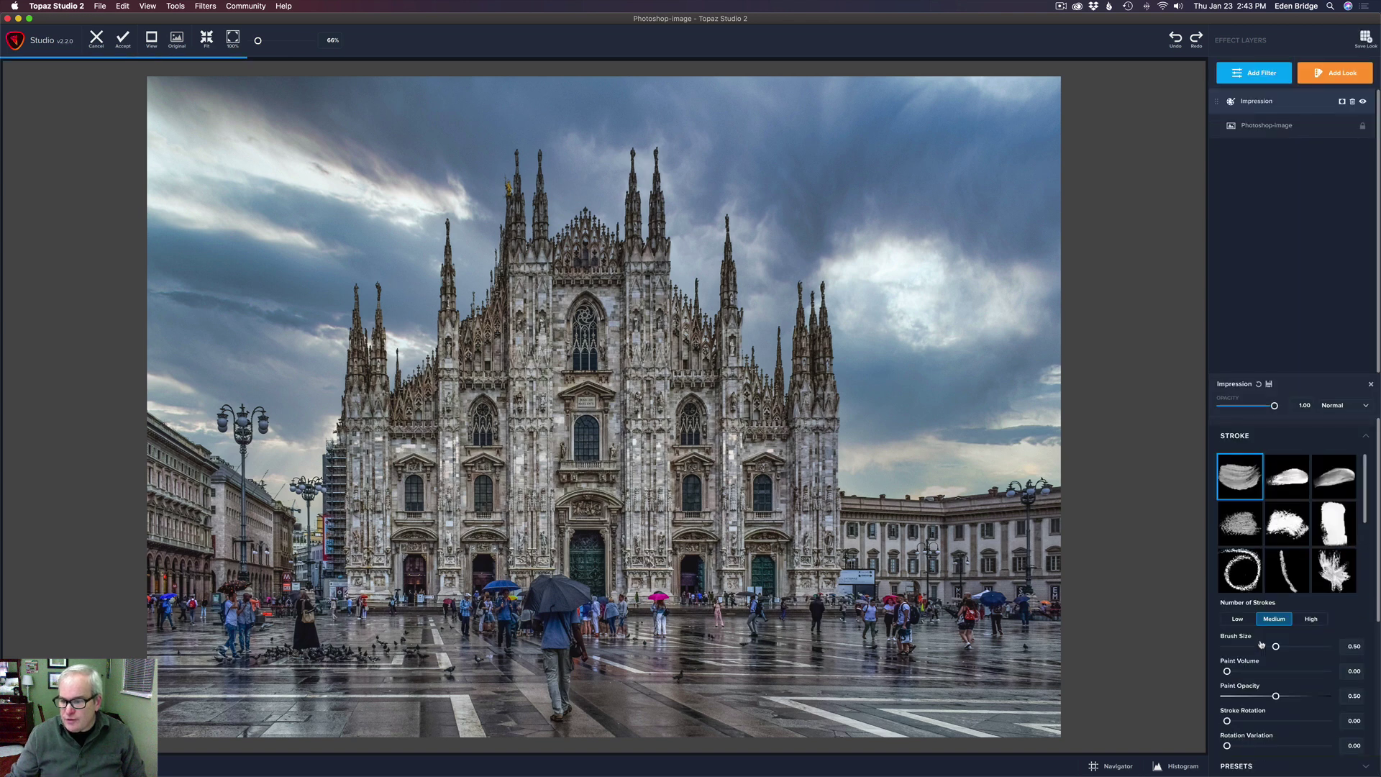
{"action": "left_click", "coordinate": [1334, 524]}
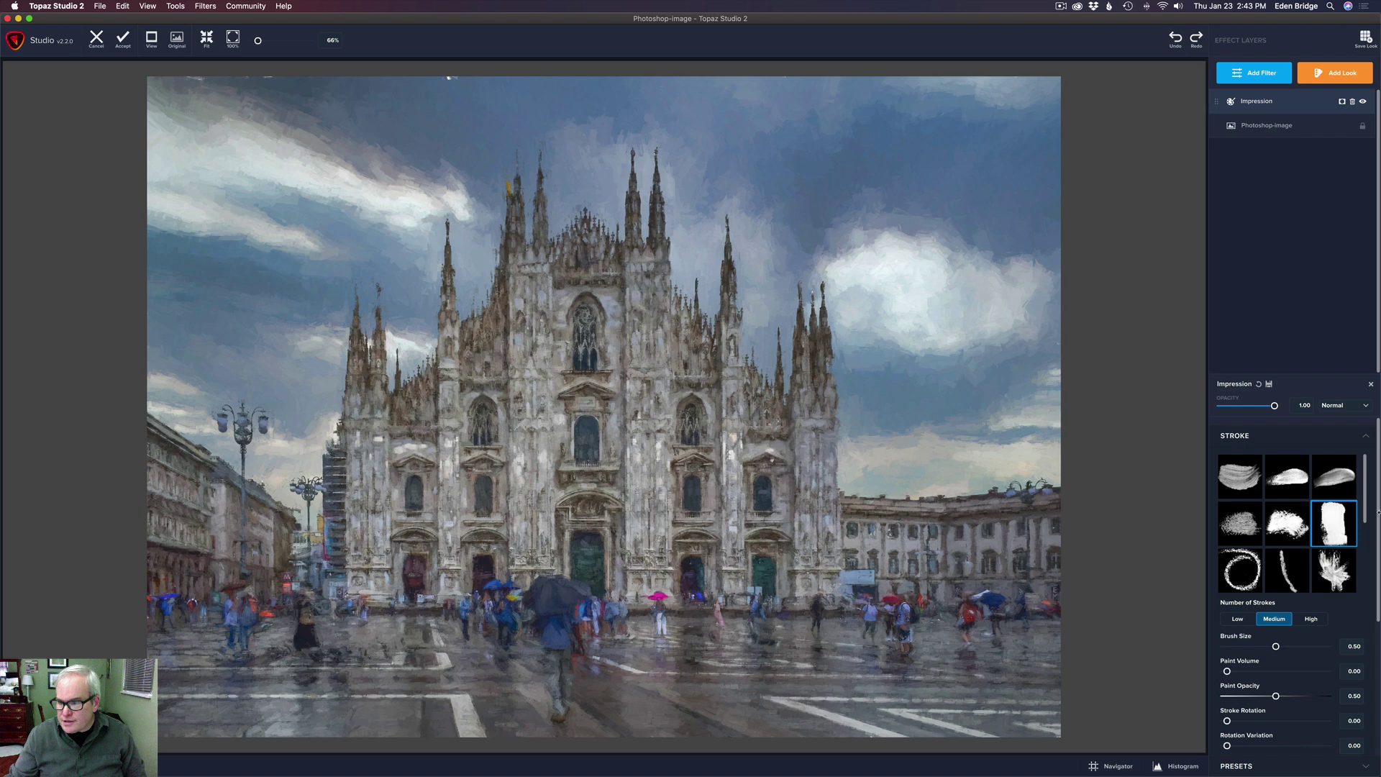
{"action": "left_click_drag", "start_coordinate": [1378, 514], "coordinate": [1377, 566]}
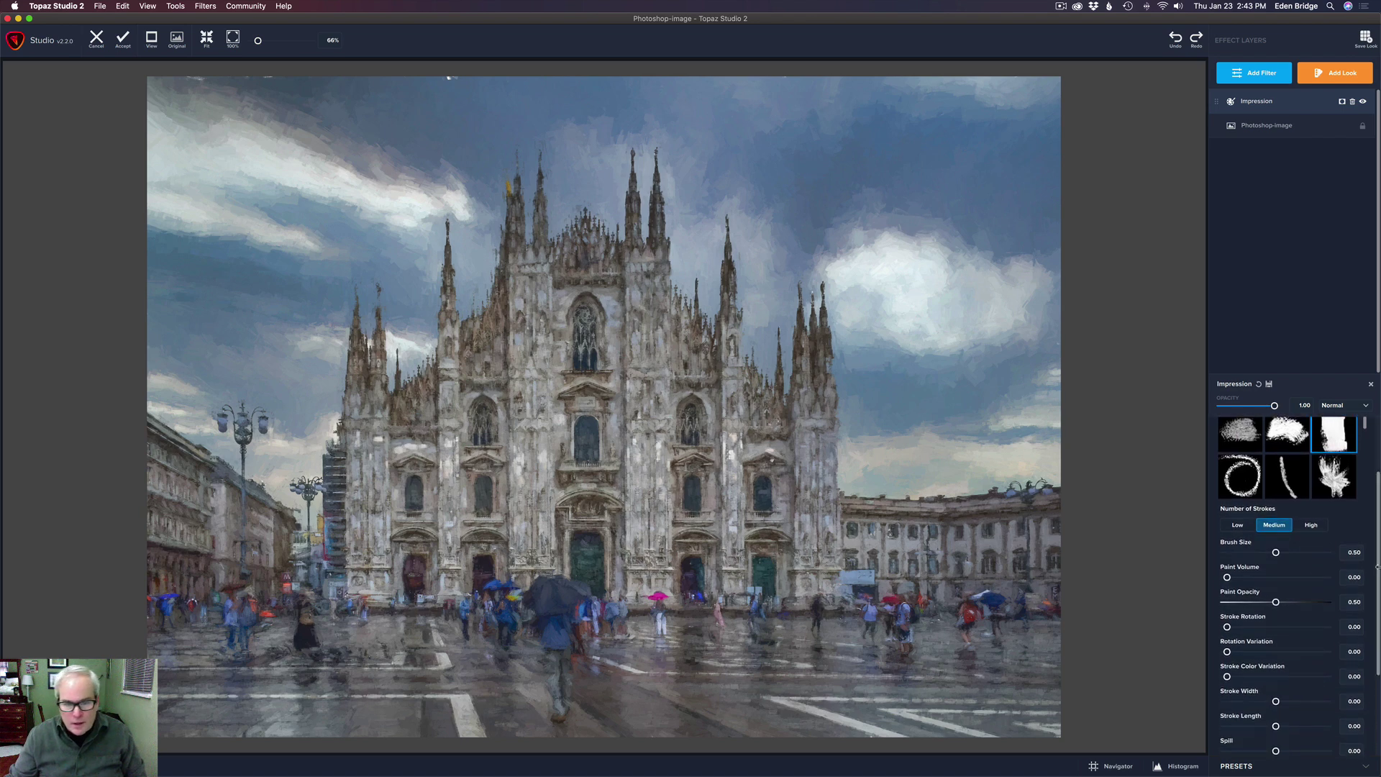
{"action": "left_click_drag", "start_coordinate": [1275, 552], "coordinate": [1241, 552]}
{"action": "double_click", "coordinate": [1354, 552]}
Set the Impression texture's solid background color to a mid grey sampled from the cathedral facade, slightly darkened.
{"action": "scroll", "coordinate": [1378, 534], "scroll_direction": "down", "scroll_amount": 5}
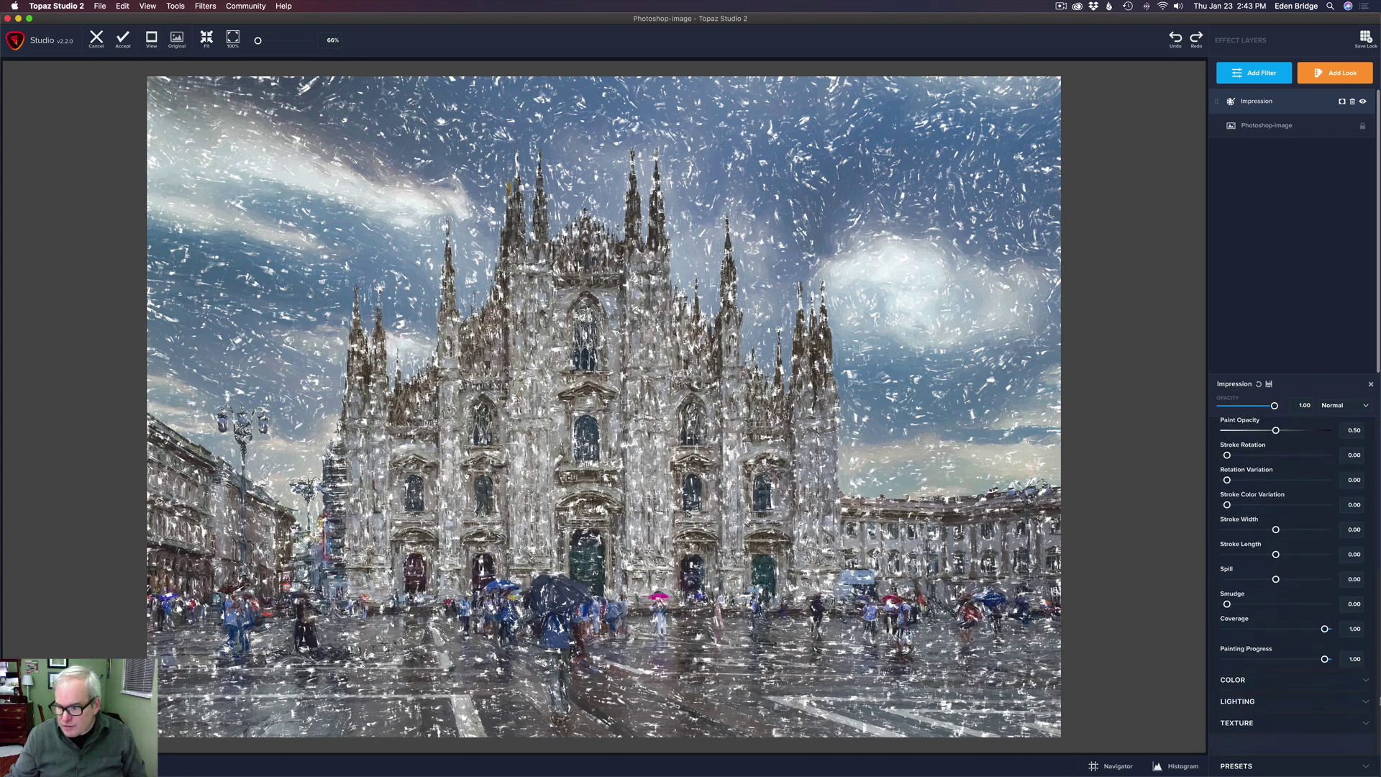
{"action": "left_click", "coordinate": [1335, 725]}
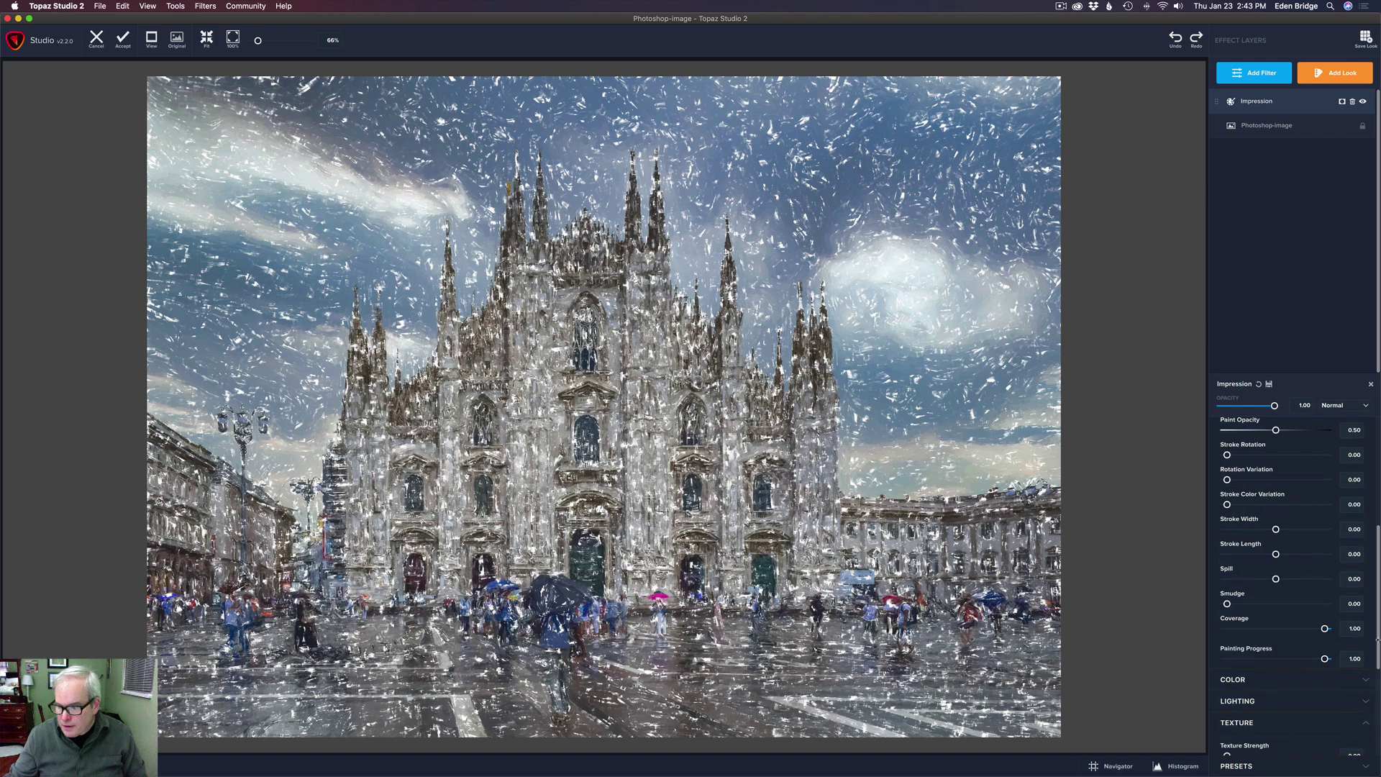
{"action": "scroll", "coordinate": [1378, 642], "scroll_direction": "down", "scroll_amount": 7}
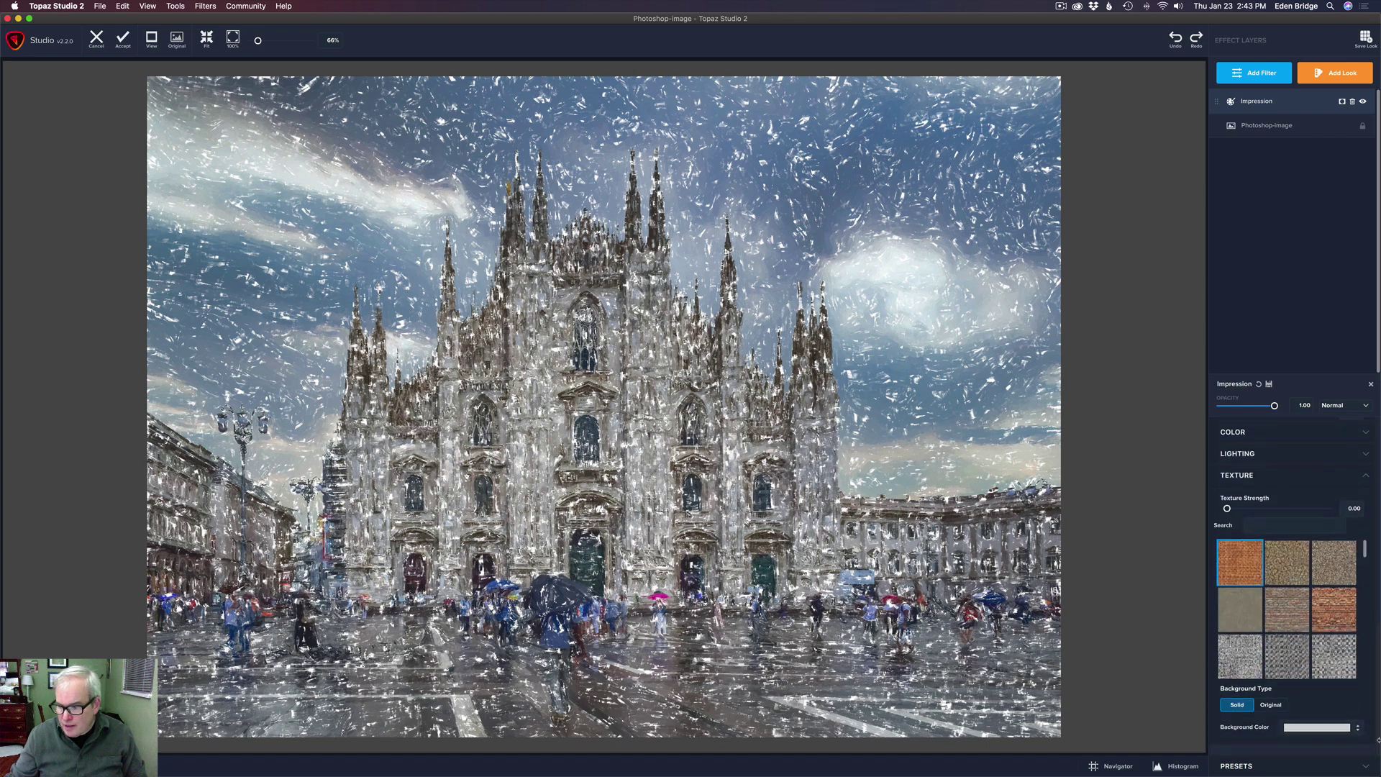
{"action": "left_click", "coordinate": [1327, 728]}
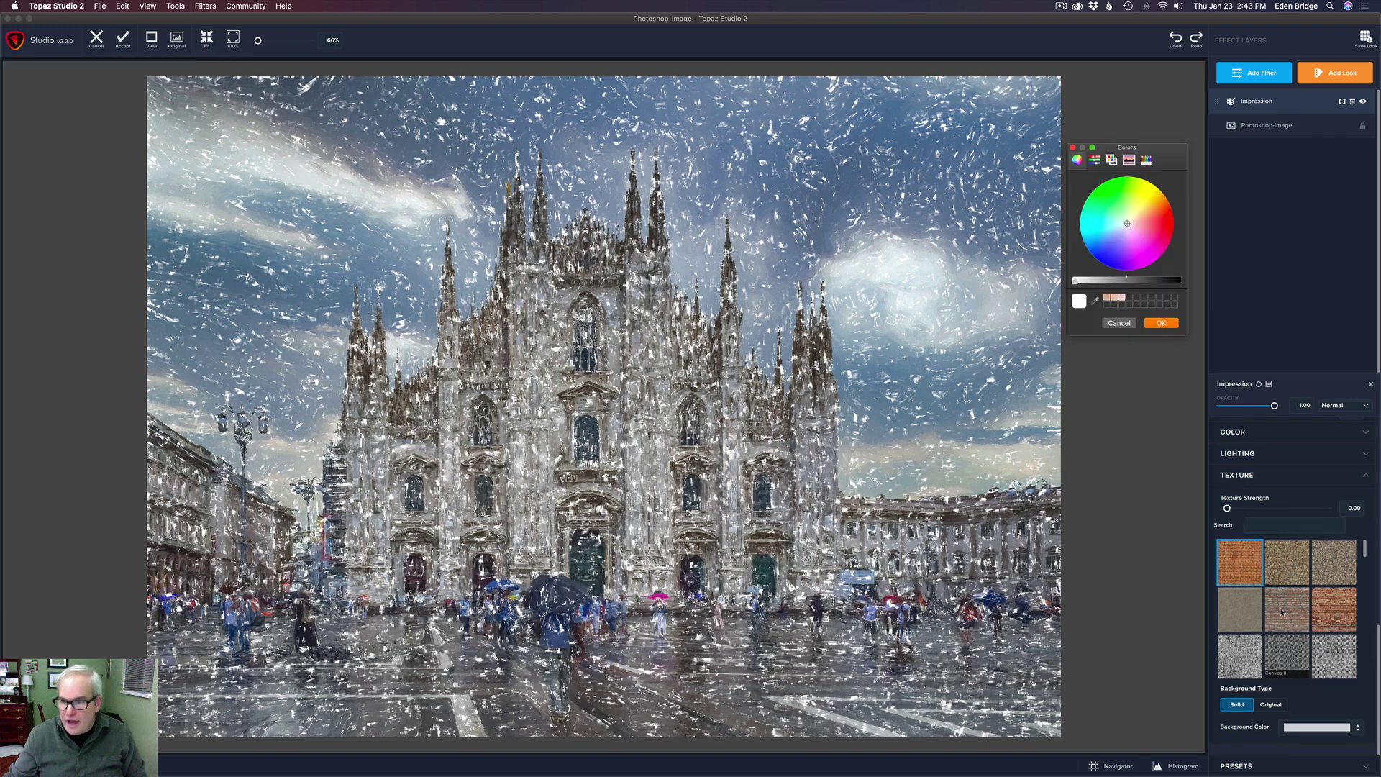
{"action": "left_click", "coordinate": [1096, 302]}
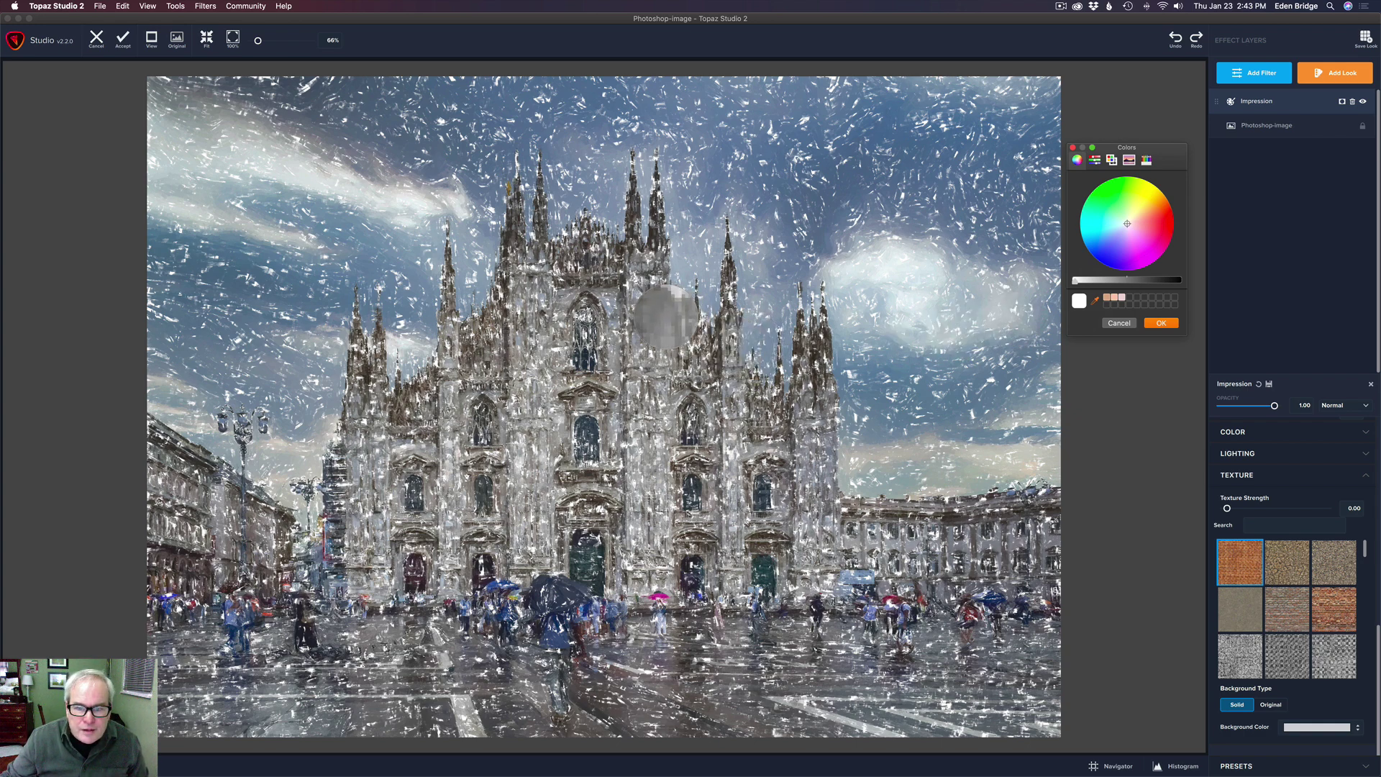
{"action": "left_click", "coordinate": [665, 317]}
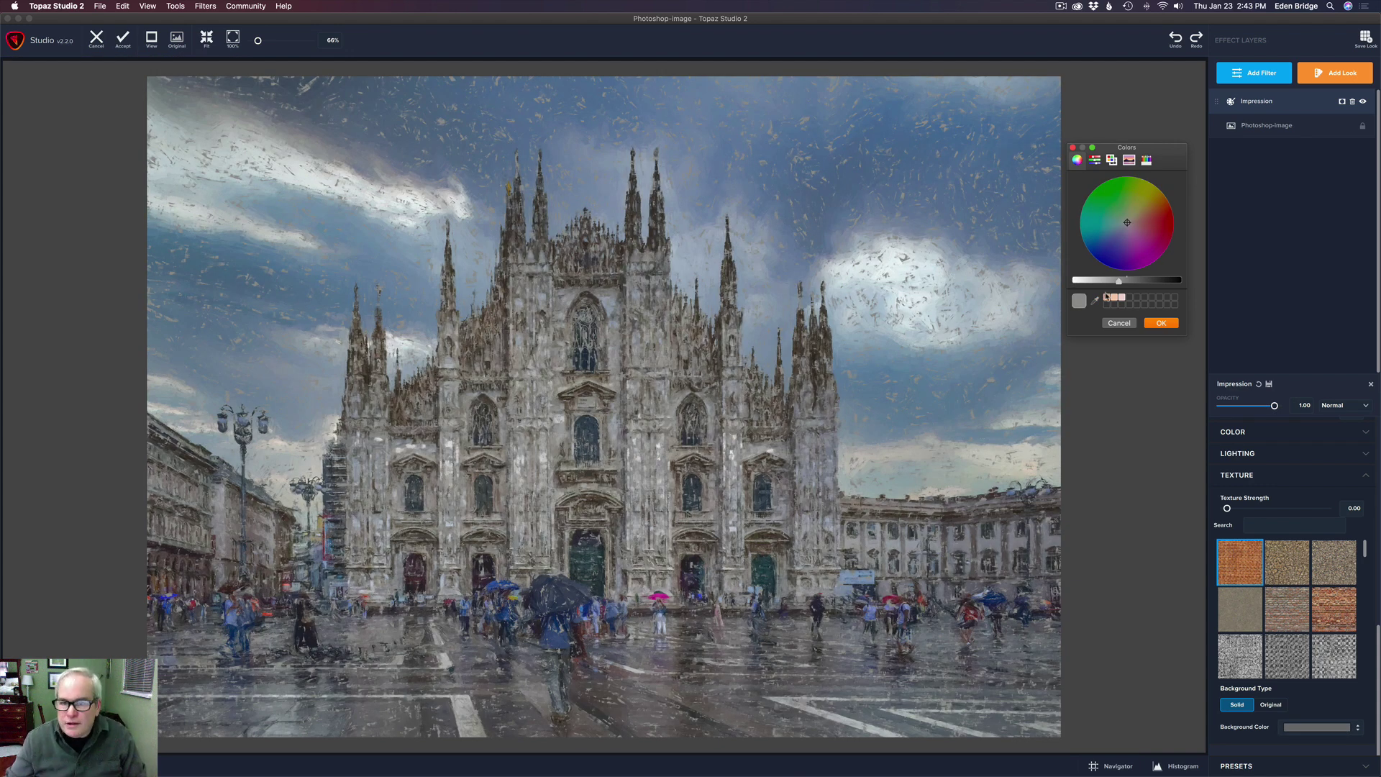
{"action": "left_click_drag", "start_coordinate": [1119, 282], "coordinate": [1121, 282]}
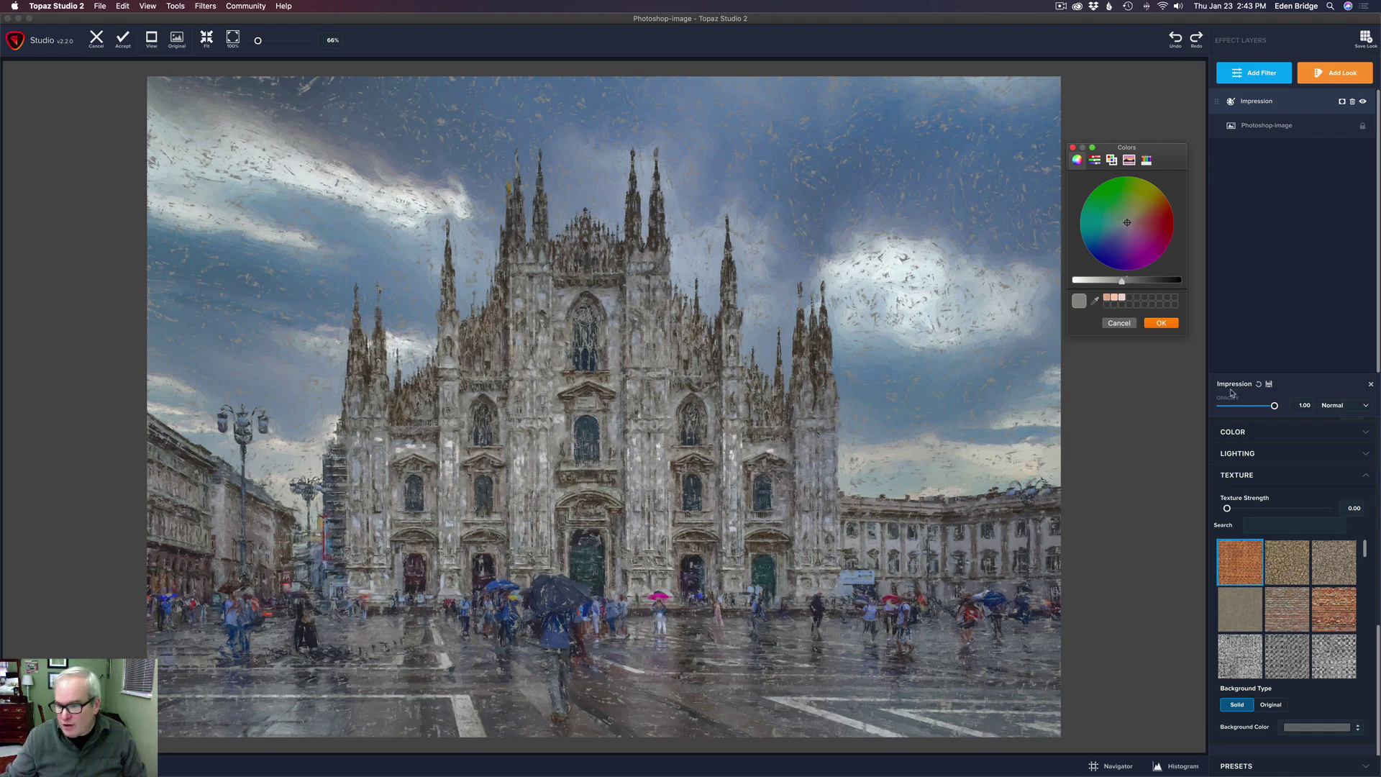
Reduce the Impression filter's Painting Progress to 0.45 and raise its Brush Size to 0.36.
{"action": "left_click_drag", "start_coordinate": [1377, 662], "coordinate": [1377, 431]}
{"action": "scroll", "coordinate": [1375, 447], "scroll_direction": "down", "scroll_amount": 3}
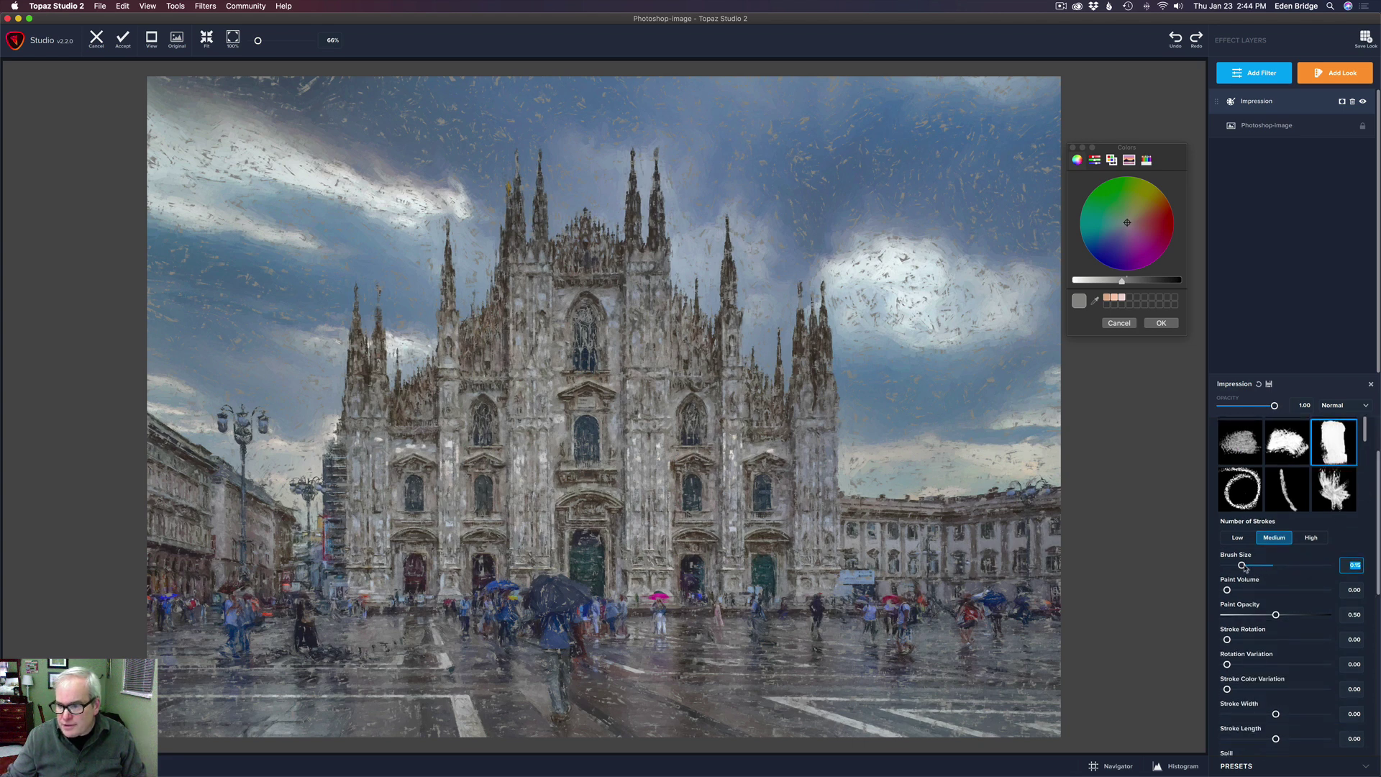
{"action": "left_click_drag", "start_coordinate": [1242, 565], "coordinate": [1250, 565]}
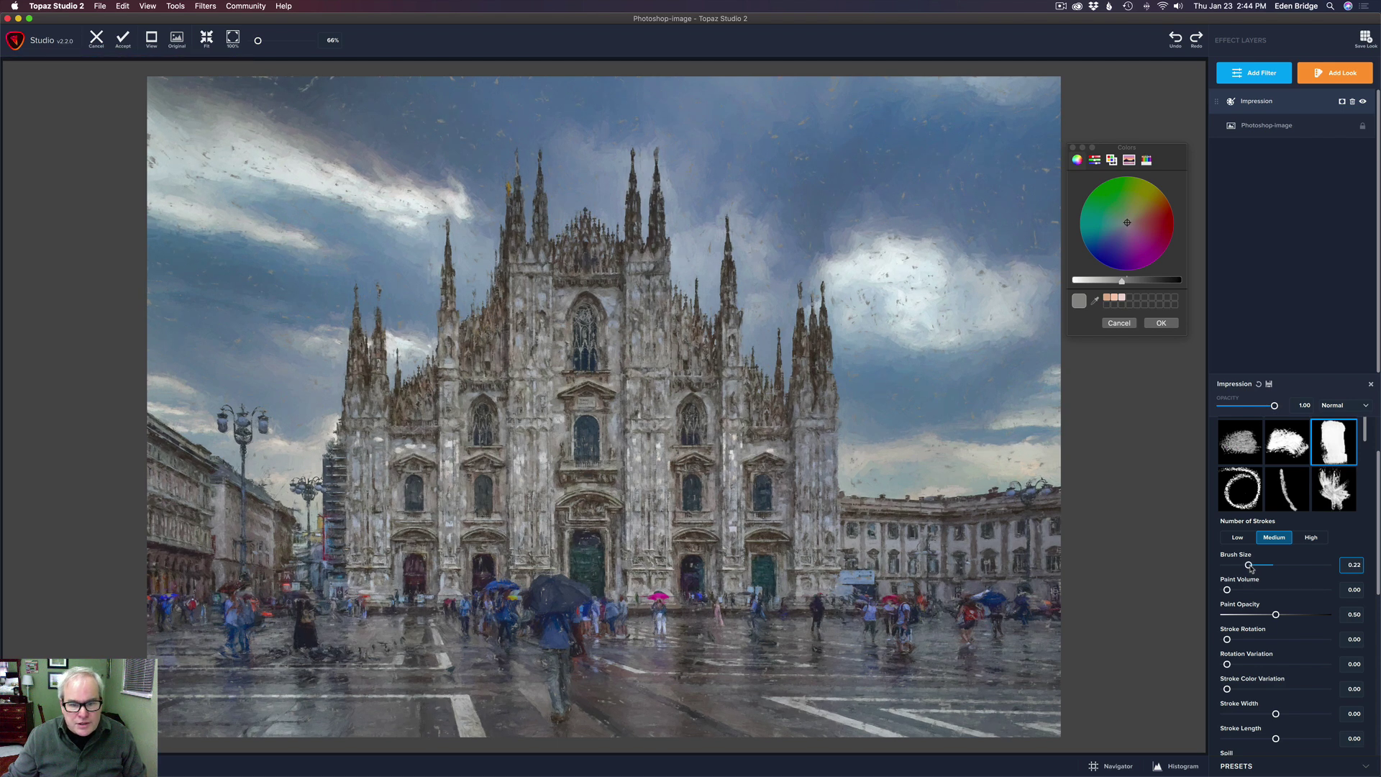
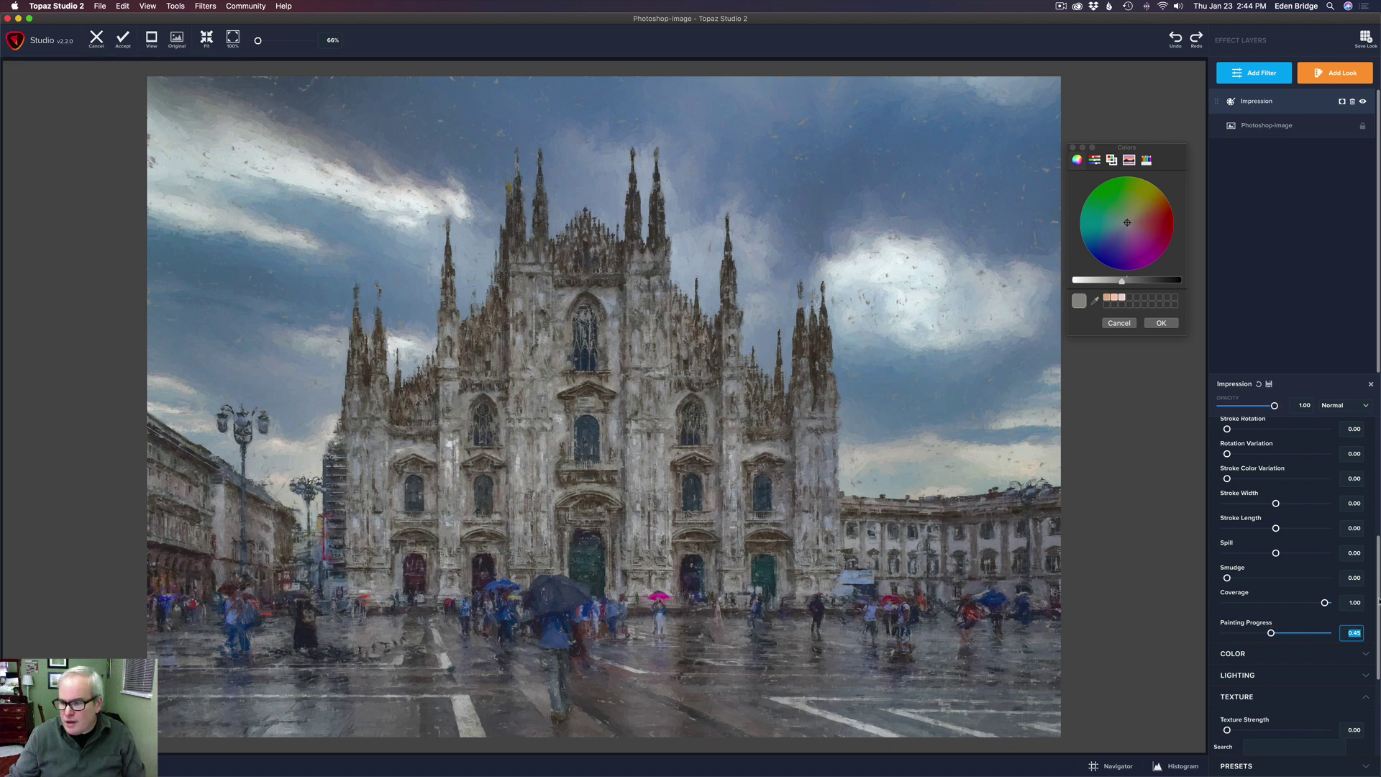
{"action": "scroll", "coordinate": [1377, 602], "scroll_direction": "up", "scroll_amount": 5}
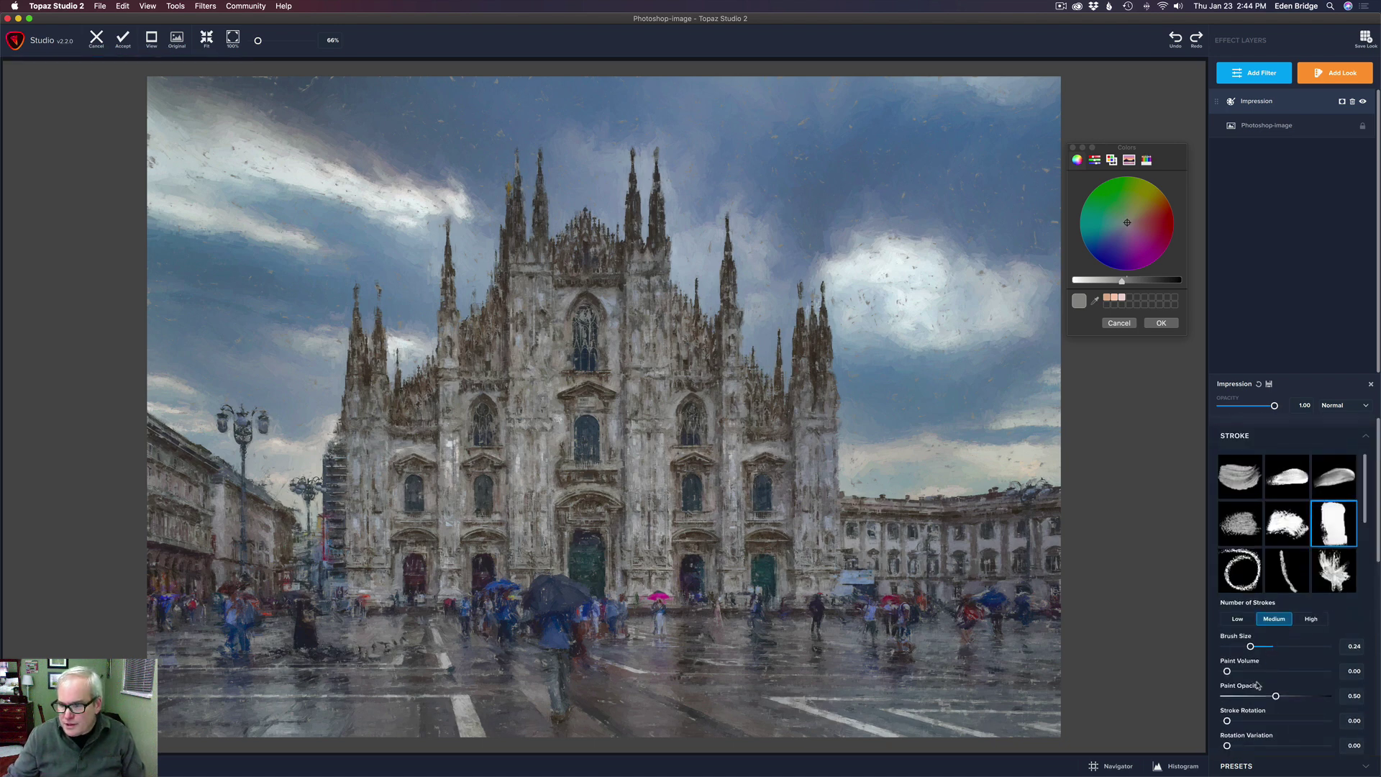
{"action": "left_click_drag", "start_coordinate": [1250, 646], "coordinate": [1263, 649]}
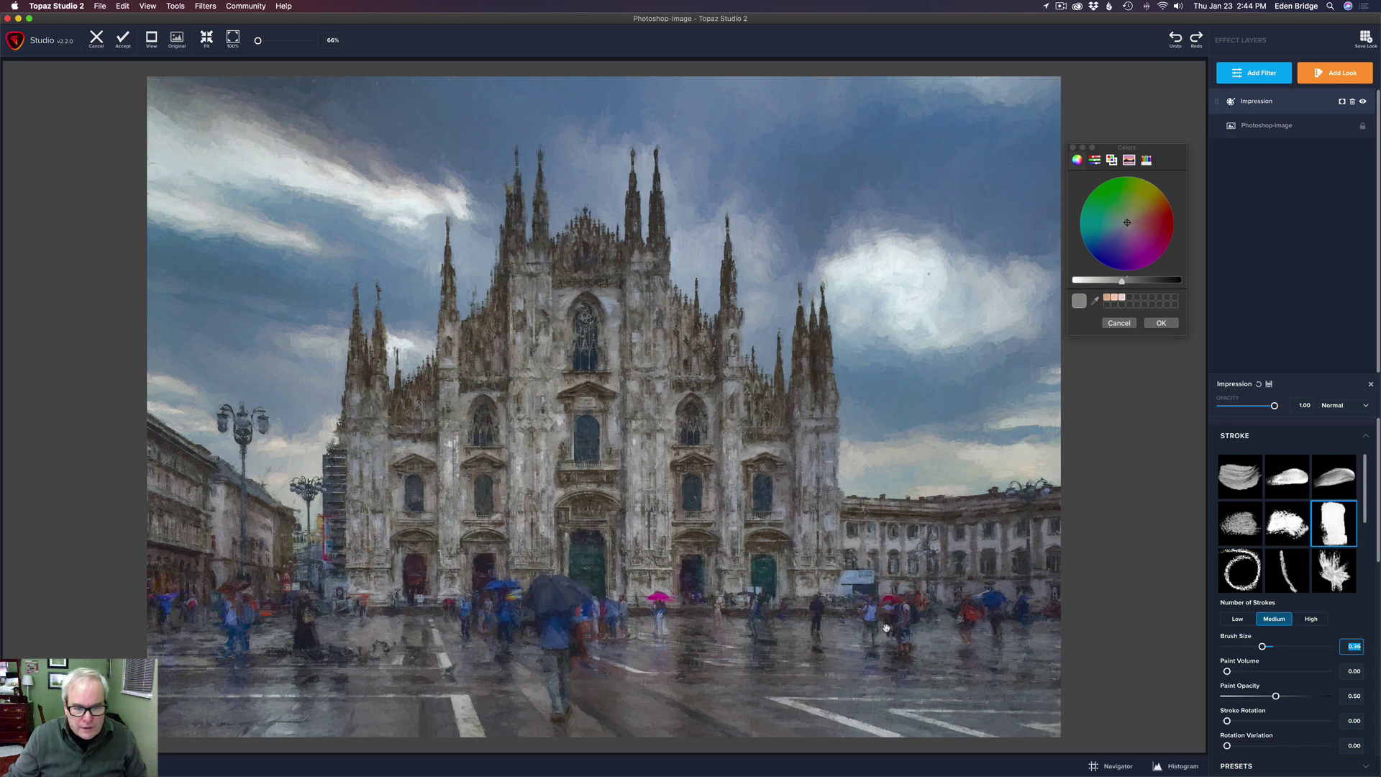
Set the Impression filter's Paint Volume to 0.39 and Paint Opacity to 0.81.
{"action": "left_click_drag", "start_coordinate": [1376, 524], "coordinate": [1378, 576]}
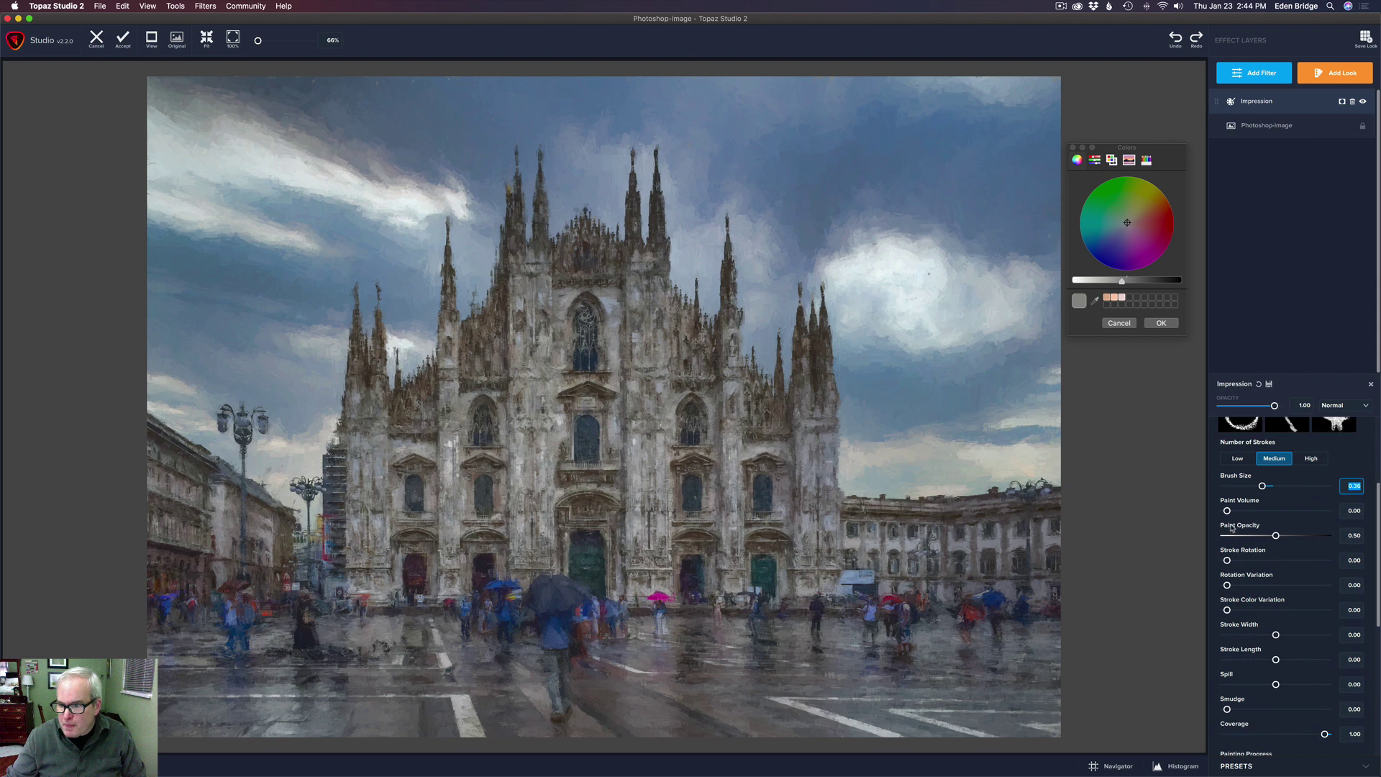
{"action": "mouse_move", "coordinate": [1227, 510]}
{"action": "left_mouse_down"}
{"action": "mouse_move", "coordinate": [1280, 516]}
{"action": "mouse_move", "coordinate": [1264, 519]}
{"action": "mouse_move", "coordinate": [1306, 563]}
{"action": "left_mouse_up"}
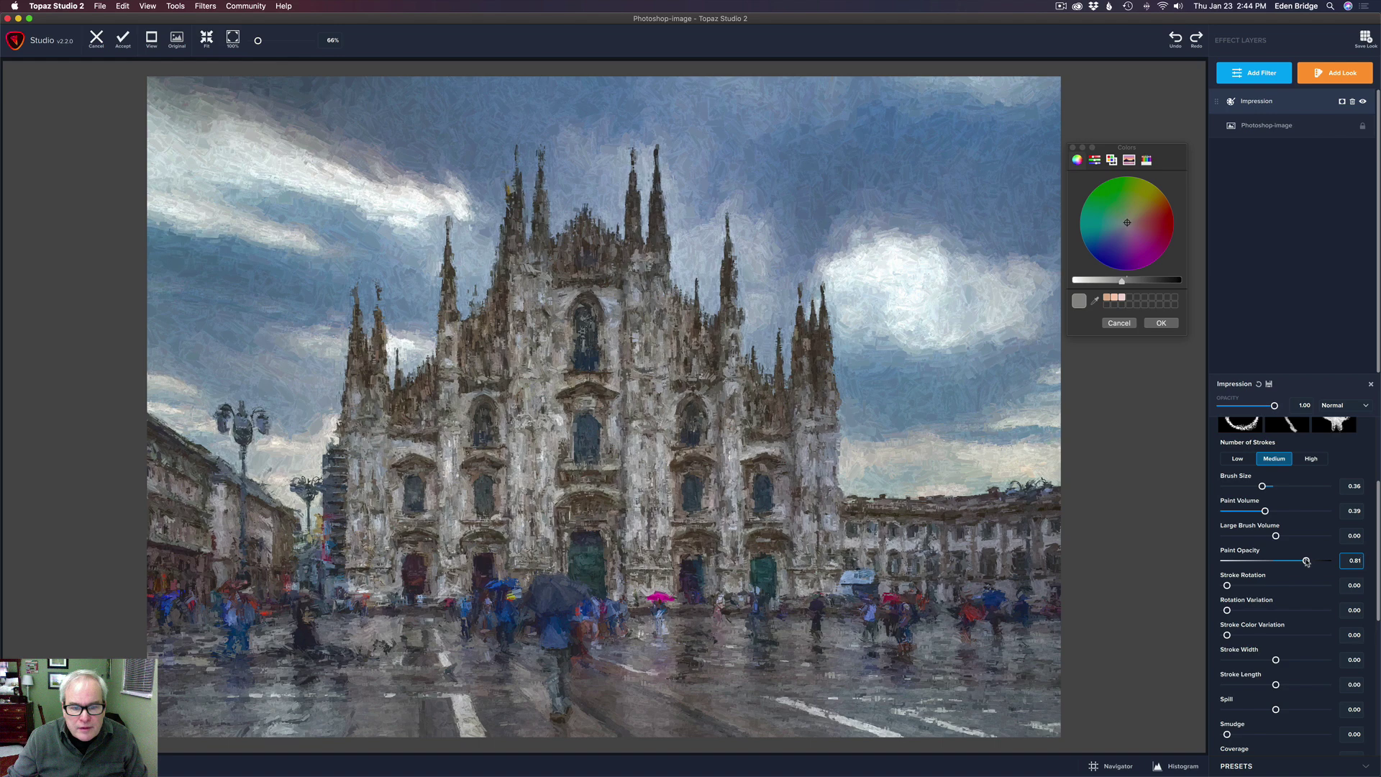
Lower the Impression filter's Paint Opacity to 0.53 and set its Rotation Variation to 0.14.
{"action": "left_click_drag", "start_coordinate": [1307, 562], "coordinate": [1278, 560]}
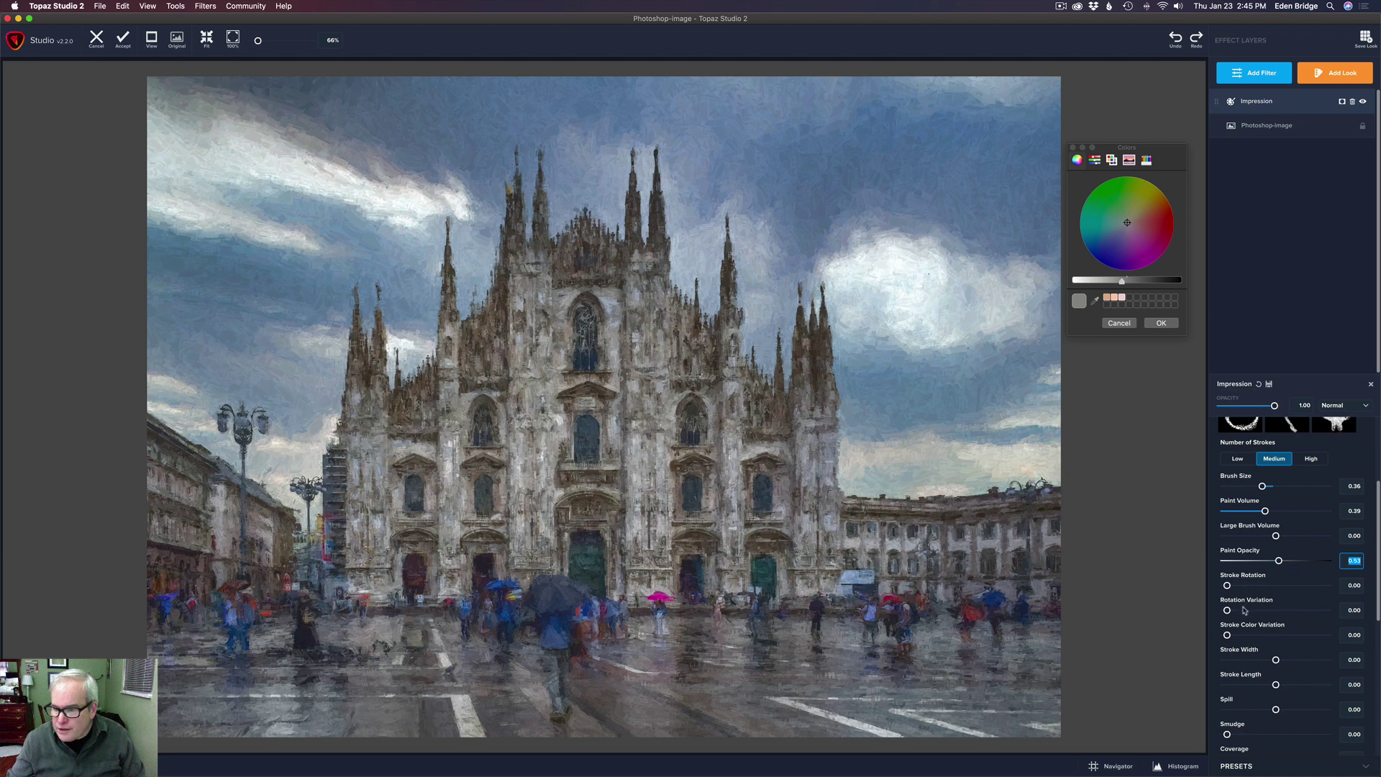
{"action": "left_click_drag", "start_coordinate": [1229, 612], "coordinate": [1242, 614]}
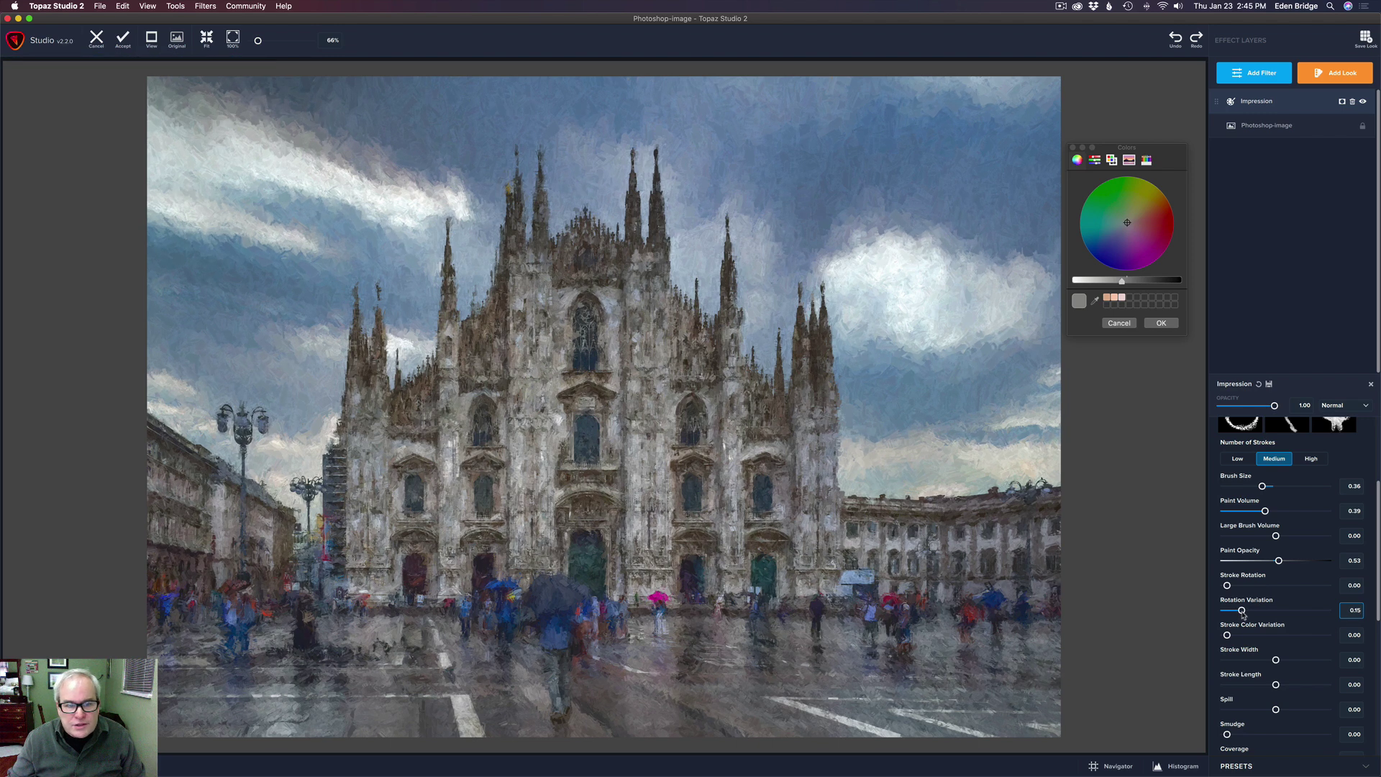
{"action": "left_click_drag", "start_coordinate": [1242, 613], "coordinate": [1239, 613]}
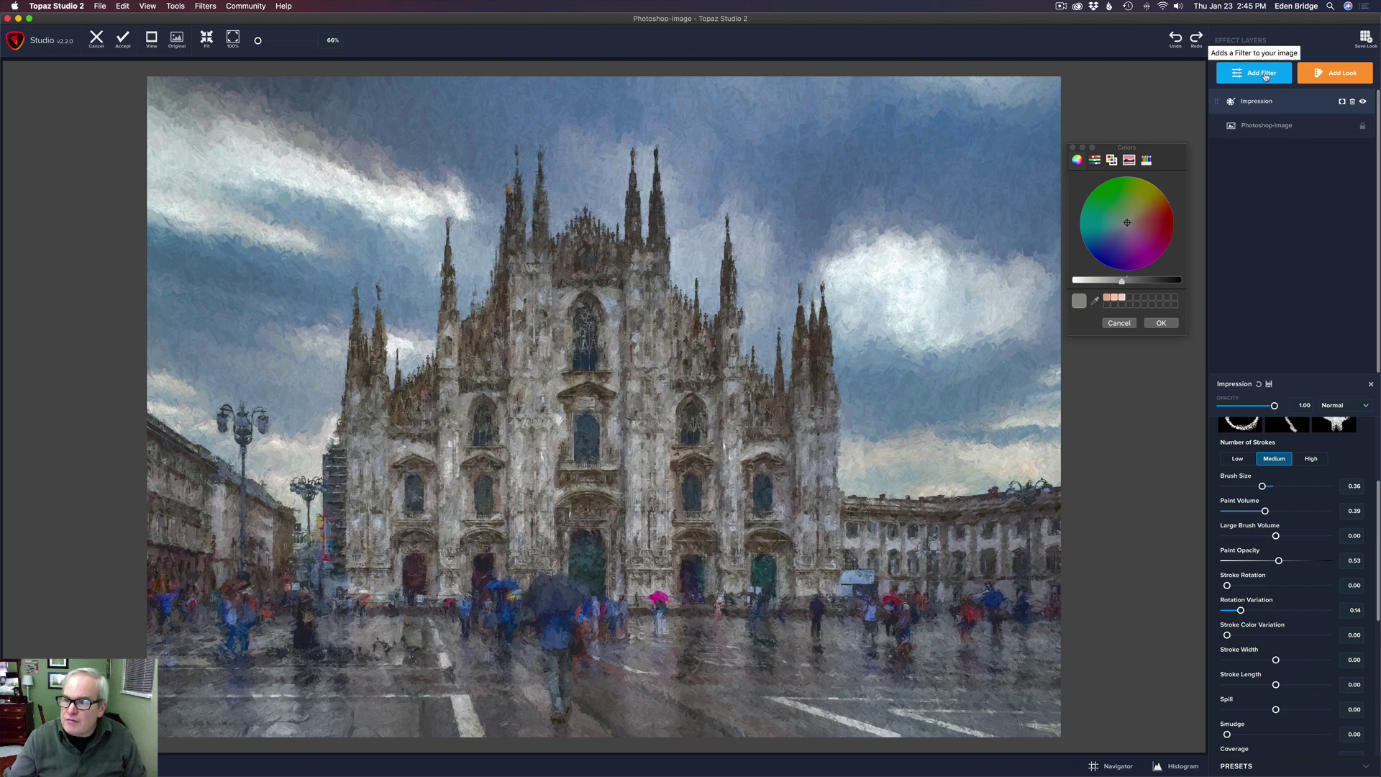
Add a Precision Contrast filter with contrast Micro about 0.13, Low about 0.55, Medium 0.10 and High -0.06.
{"action": "left_click", "coordinate": [1265, 75]}
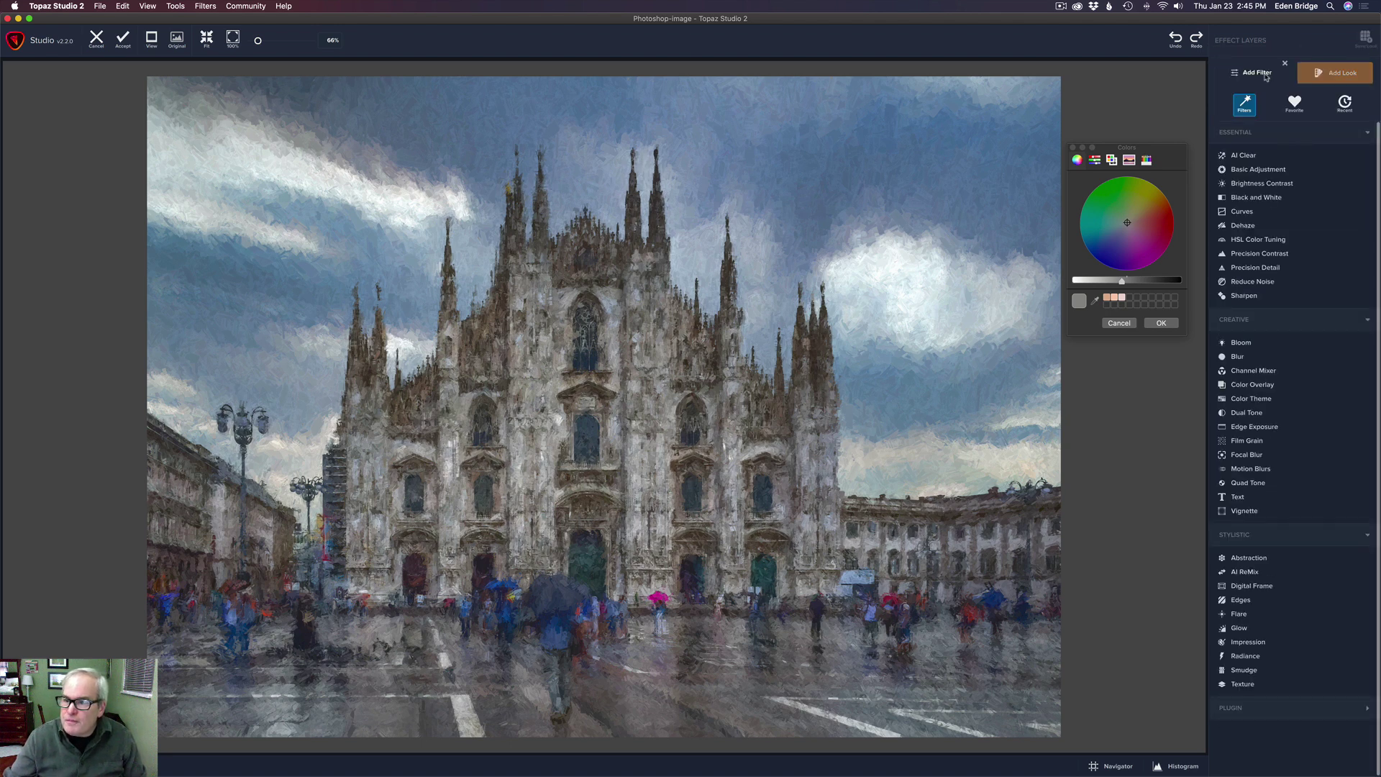
{"action": "left_click", "coordinate": [1287, 252]}
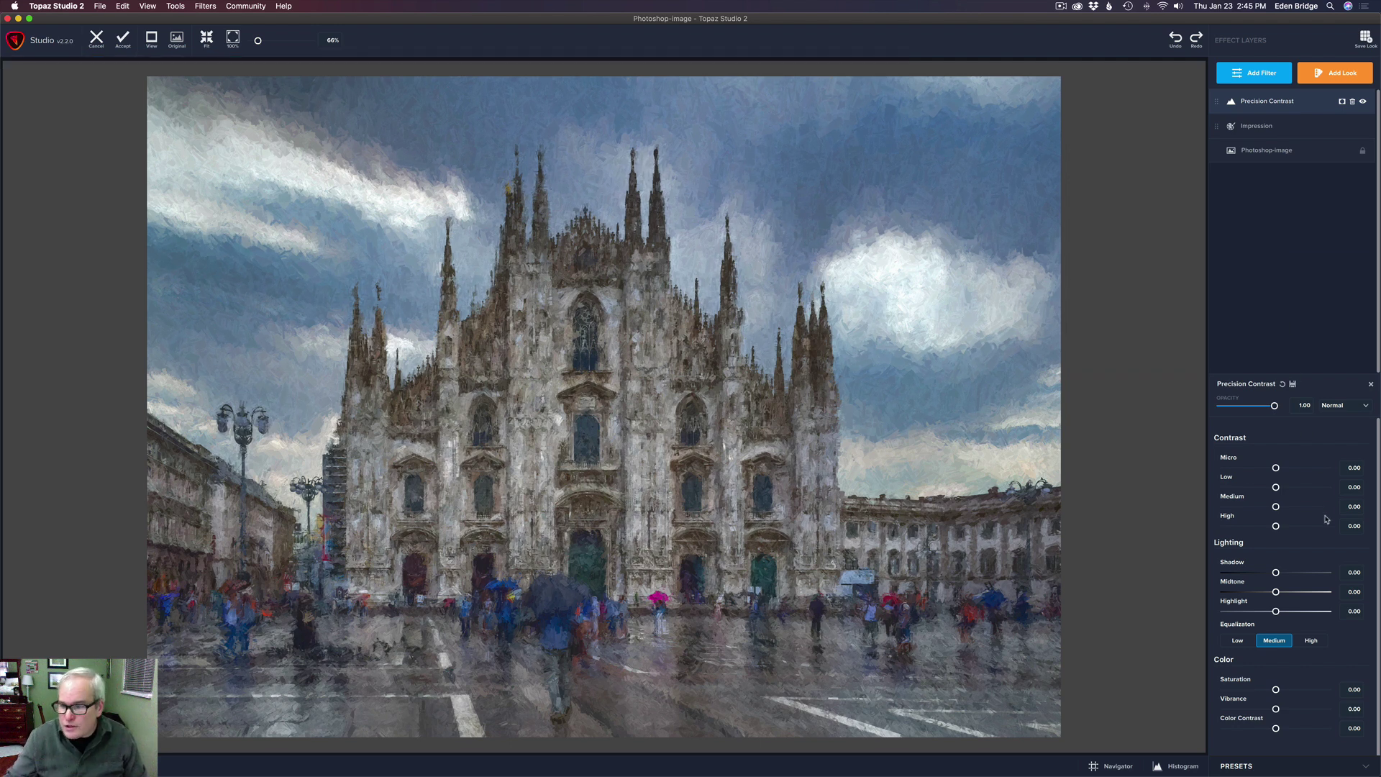
{"action": "mouse_move", "coordinate": [1277, 488]}
{"action": "left_mouse_down"}
{"action": "mouse_move", "coordinate": [1303, 489]}
{"action": "mouse_move", "coordinate": [1293, 510]}
{"action": "left_mouse_up"}
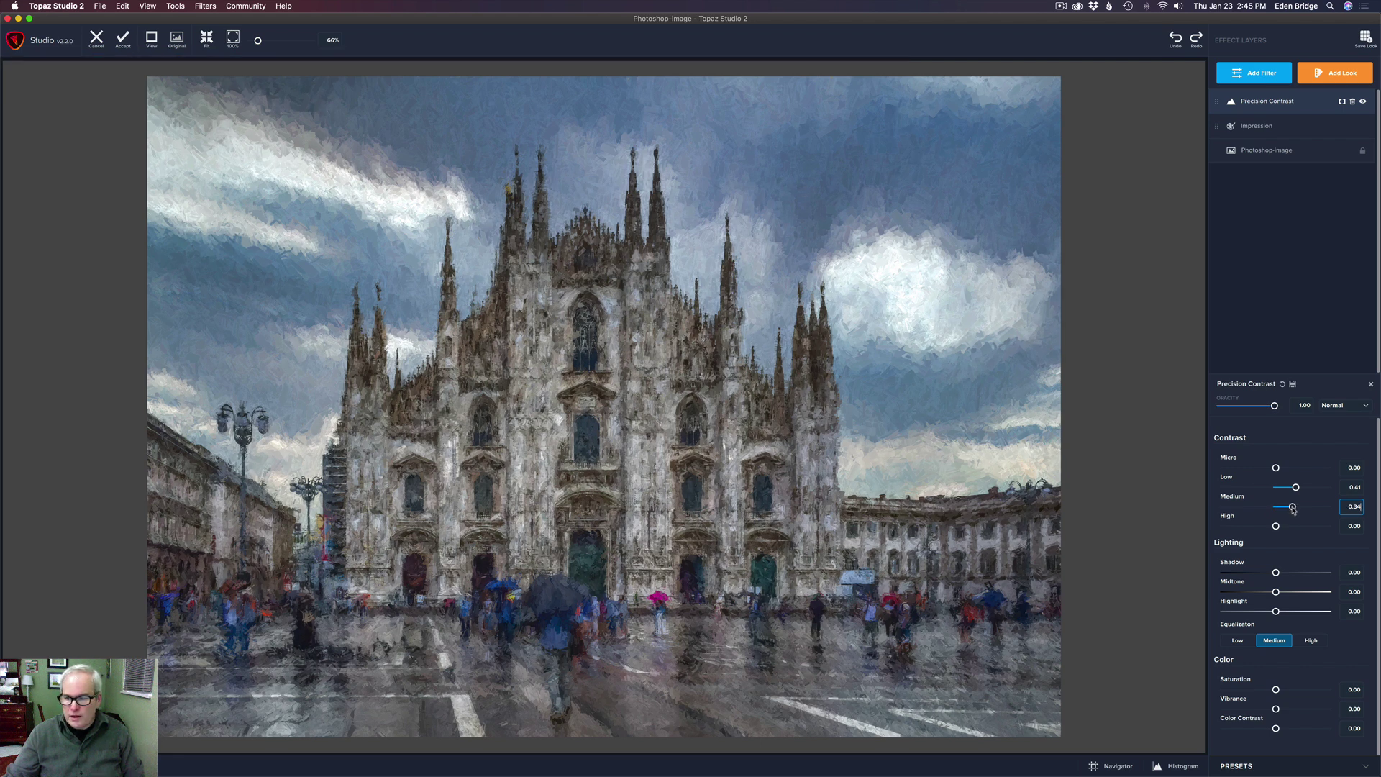
{"action": "mouse_move", "coordinate": [1293, 507]}
{"action": "left_mouse_down"}
{"action": "mouse_move", "coordinate": [1239, 506]}
{"action": "mouse_move", "coordinate": [1306, 528]}
{"action": "mouse_move", "coordinate": [1270, 526]}
{"action": "mouse_move", "coordinate": [1303, 491]}
{"action": "left_mouse_up"}
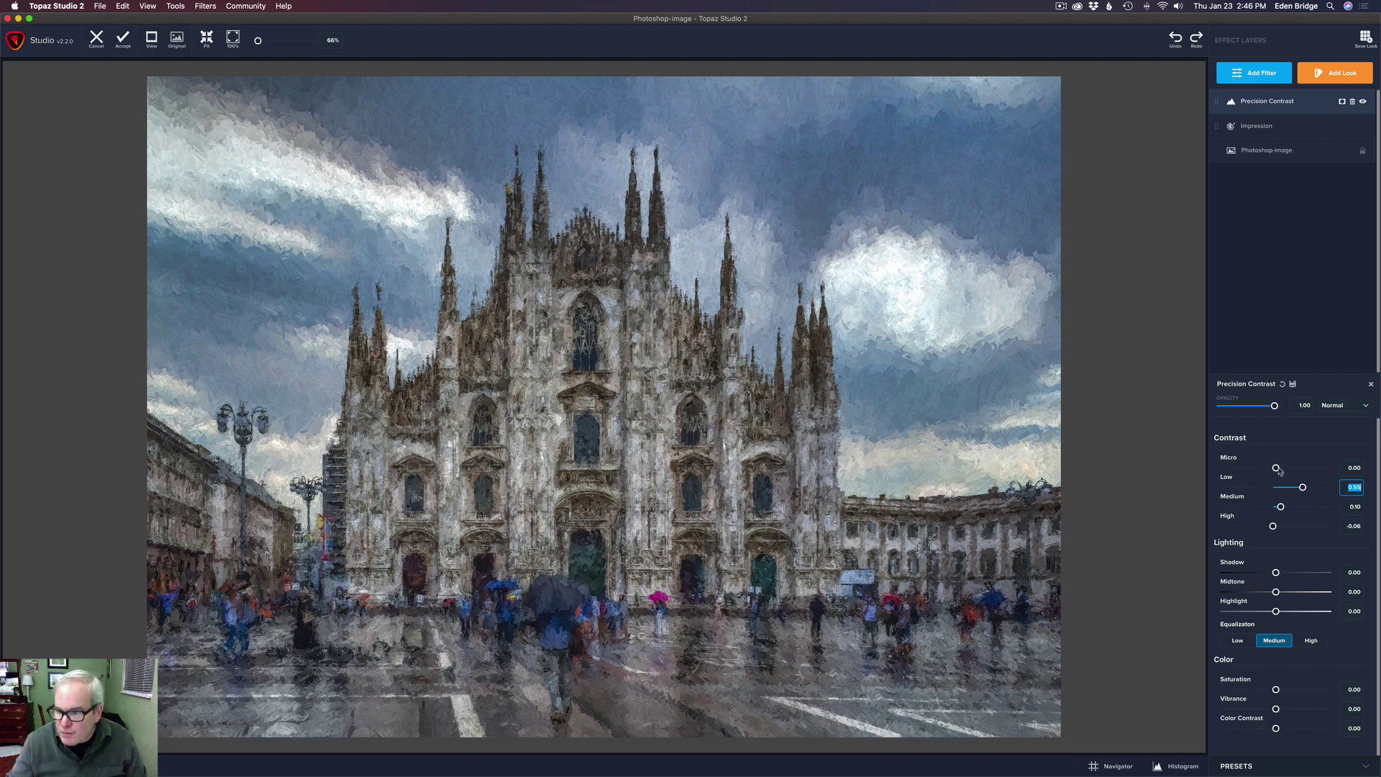
{"action": "left_click_drag", "start_coordinate": [1276, 468], "coordinate": [1282, 472]}
{"action": "left_click", "coordinate": [1354, 468]}
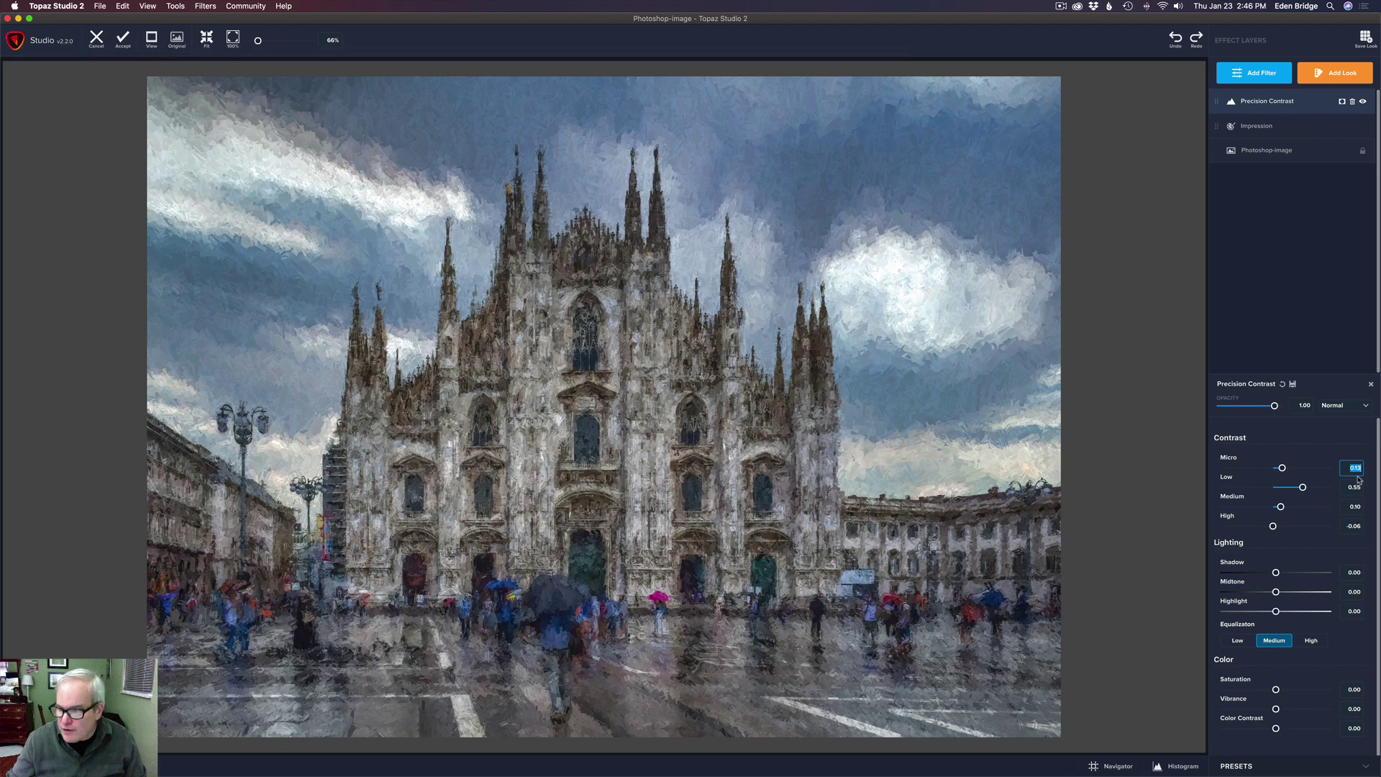
Give the Impression filter the light grey woven canvas texture at about 0.35 strength and accept the result back into Photoshop.
{"action": "left_click", "coordinate": [1269, 131]}
{"action": "left_click_drag", "start_coordinate": [1377, 515], "coordinate": [1379, 676]}
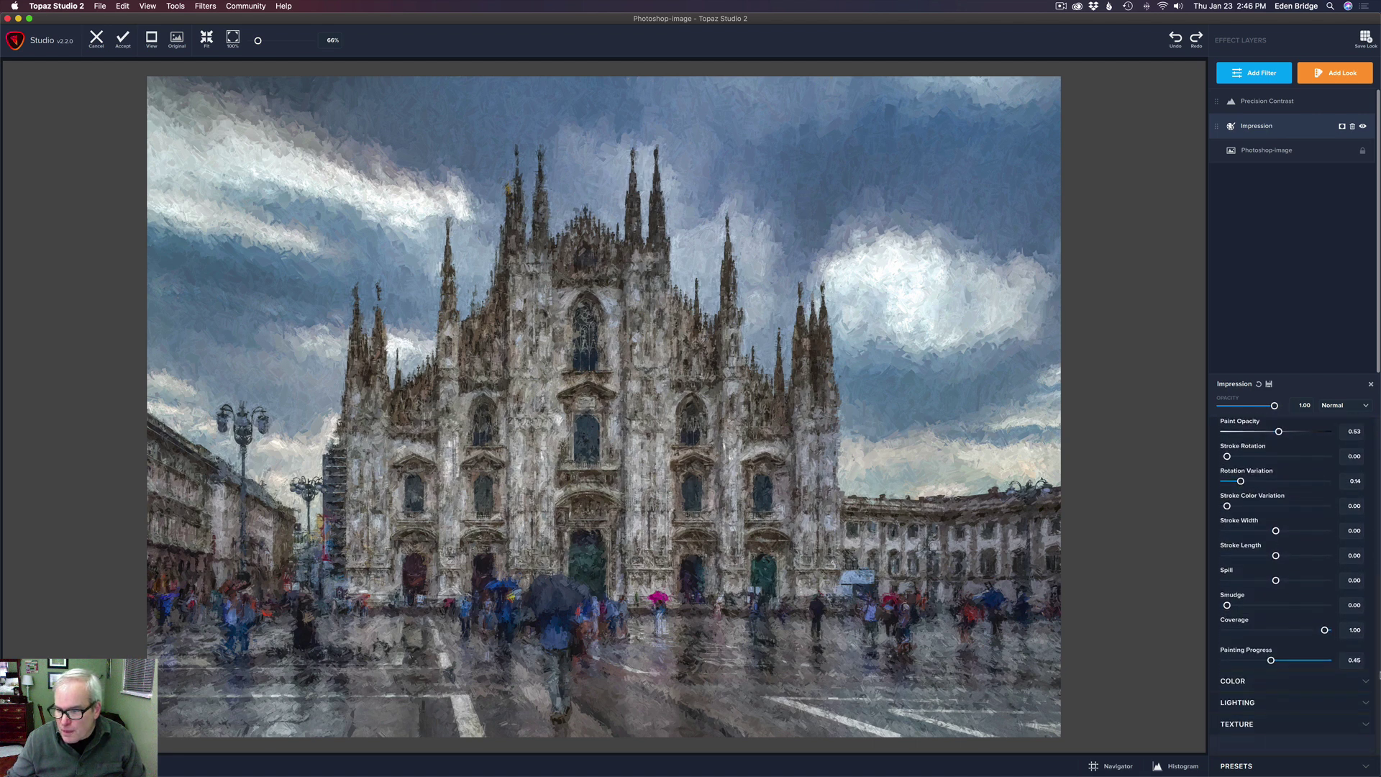
{"action": "left_click", "coordinate": [1310, 725]}
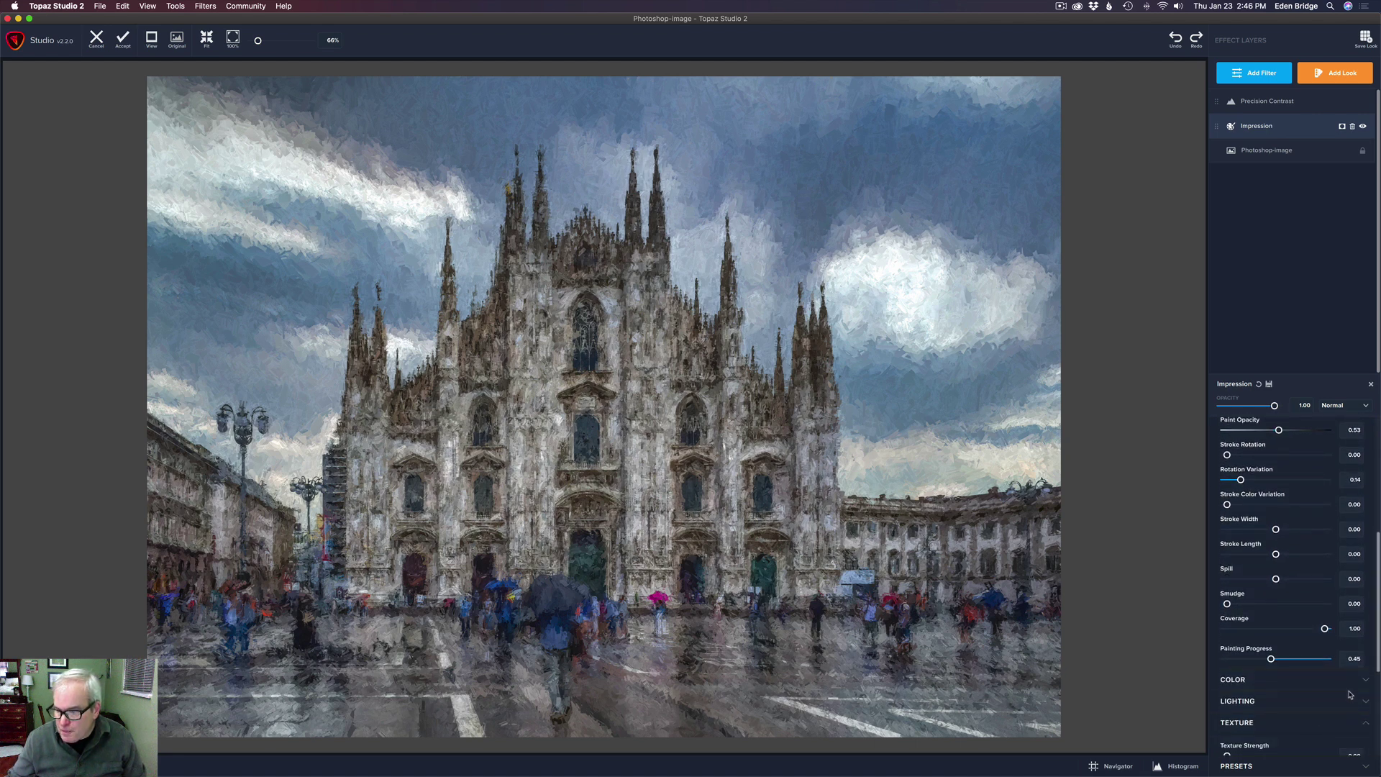
{"action": "left_click_drag", "start_coordinate": [1378, 598], "coordinate": [1379, 693]}
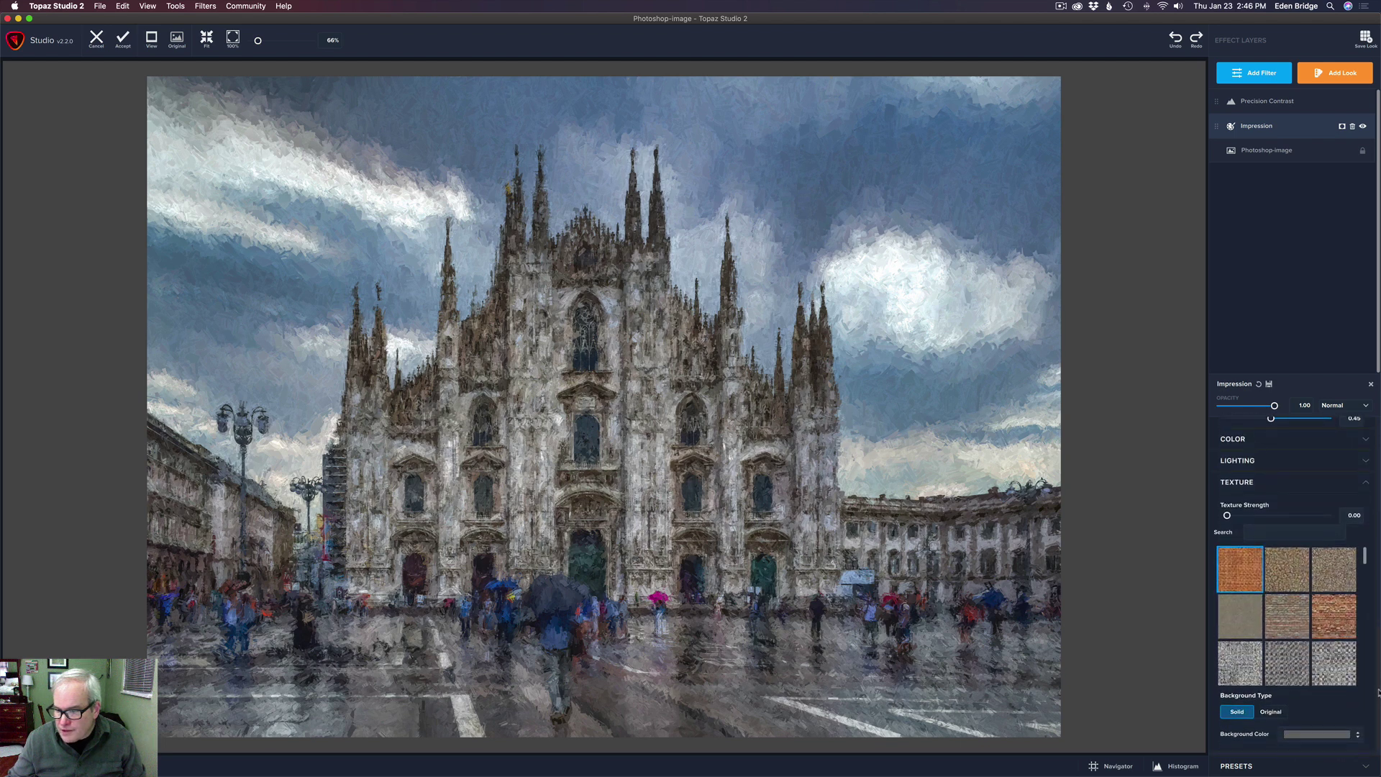
{"action": "left_click", "coordinate": [1244, 661]}
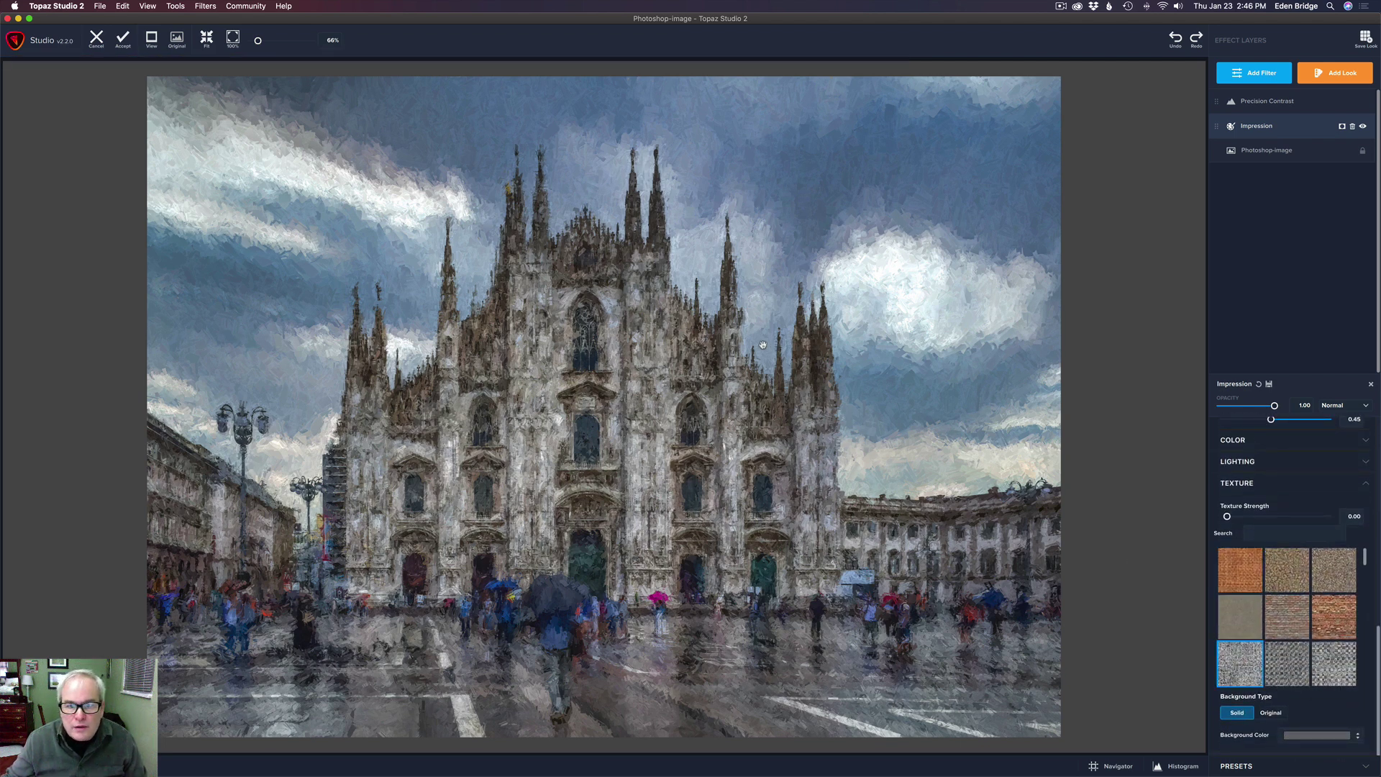
{"action": "scroll", "coordinate": [763, 344], "scroll_direction": "up", "scroll_amount": 6}
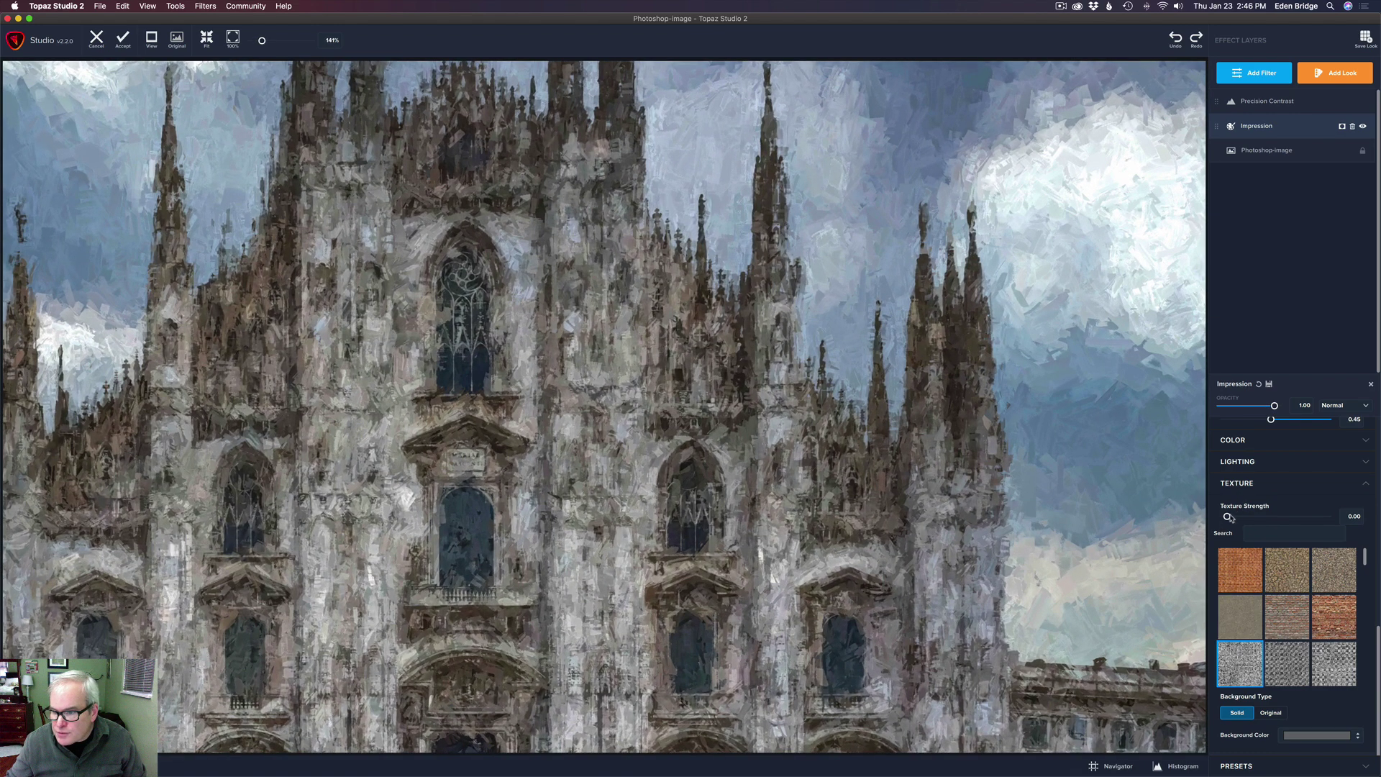
{"action": "left_click_drag", "start_coordinate": [1227, 517], "coordinate": [1261, 520]}
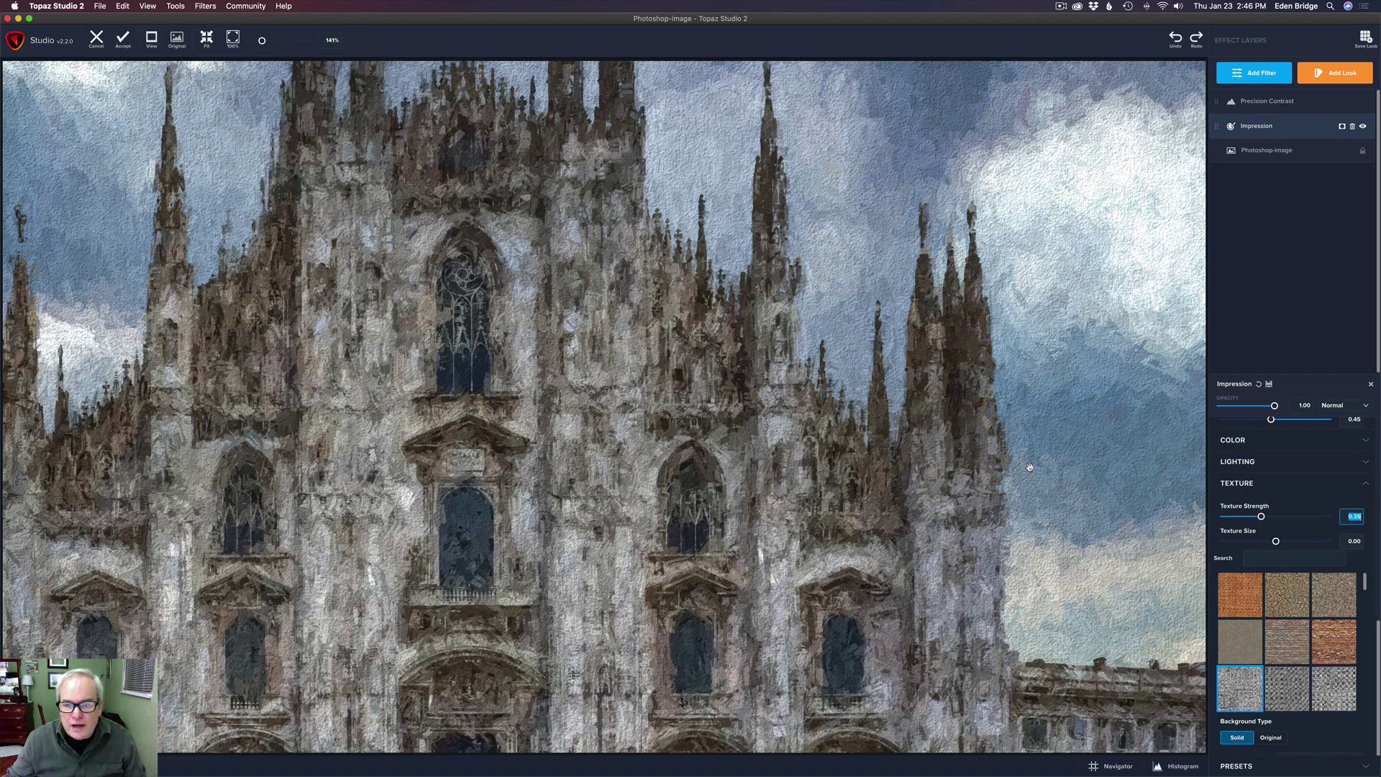
{"action": "scroll", "coordinate": [1029, 467], "scroll_direction": "down", "scroll_amount": 5}
{"action": "scroll", "coordinate": [1029, 467], "scroll_direction": "up", "scroll_amount": 3}
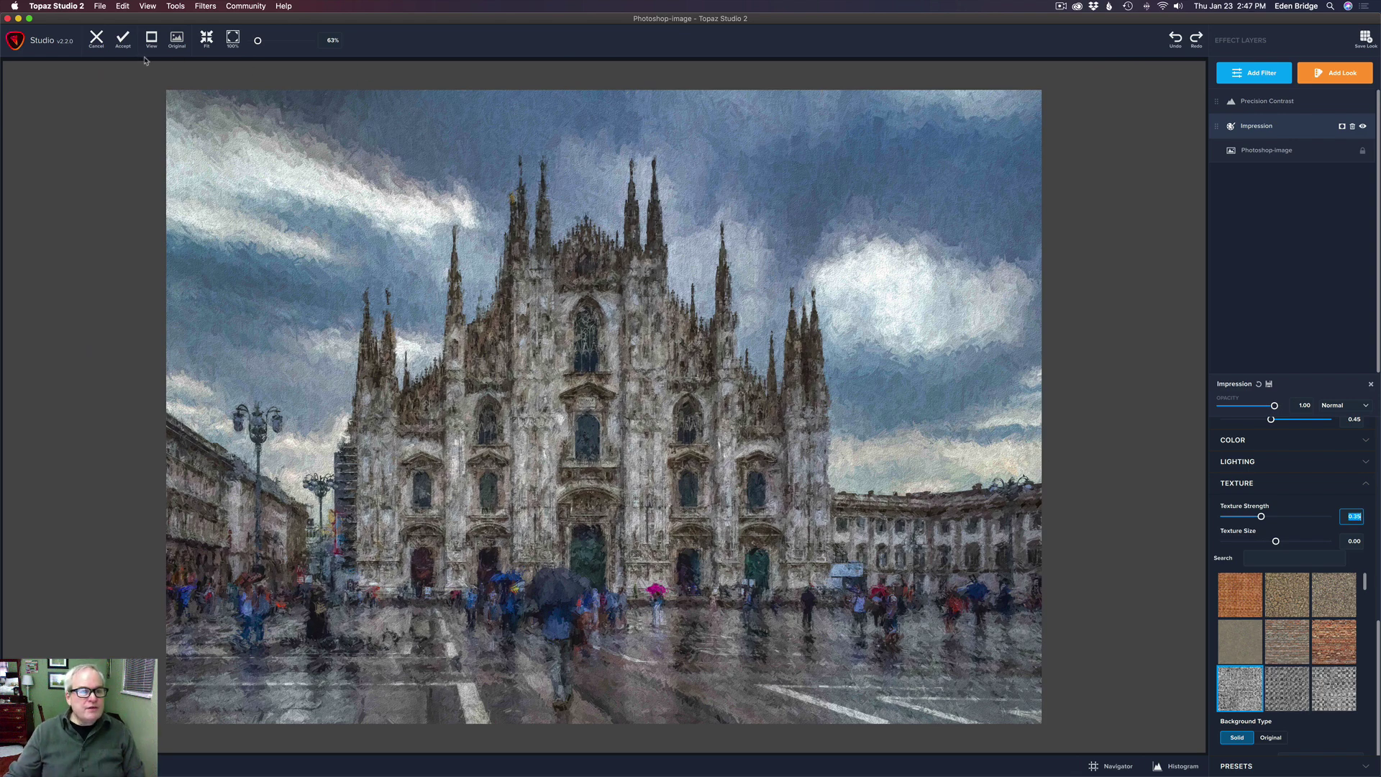
{"action": "left_click", "coordinate": [123, 43]}
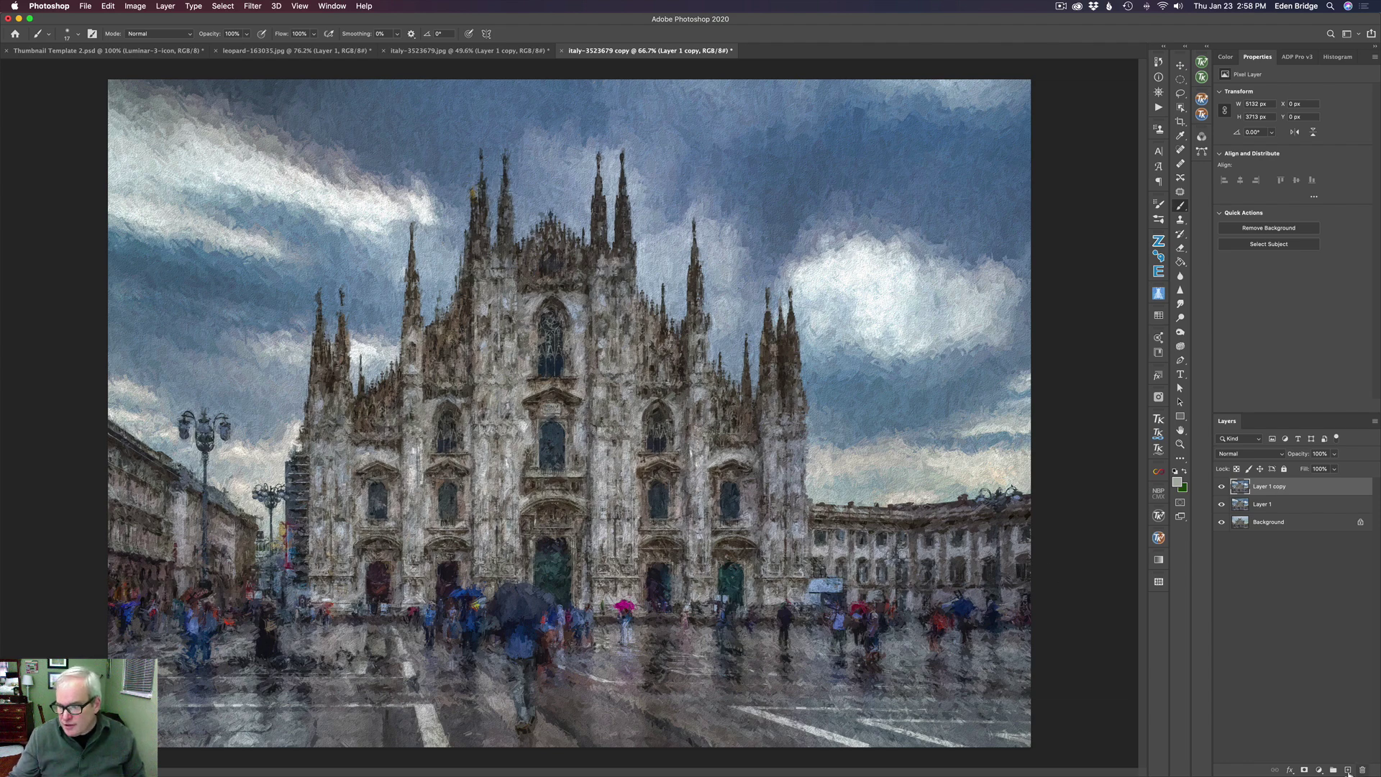
Add a Levels adjustment layer with the output white level at 252, and stamp all visible layers into a new layer.
{"action": "left_click", "coordinate": [1319, 769]}
{"action": "left_click", "coordinate": [1316, 609]}
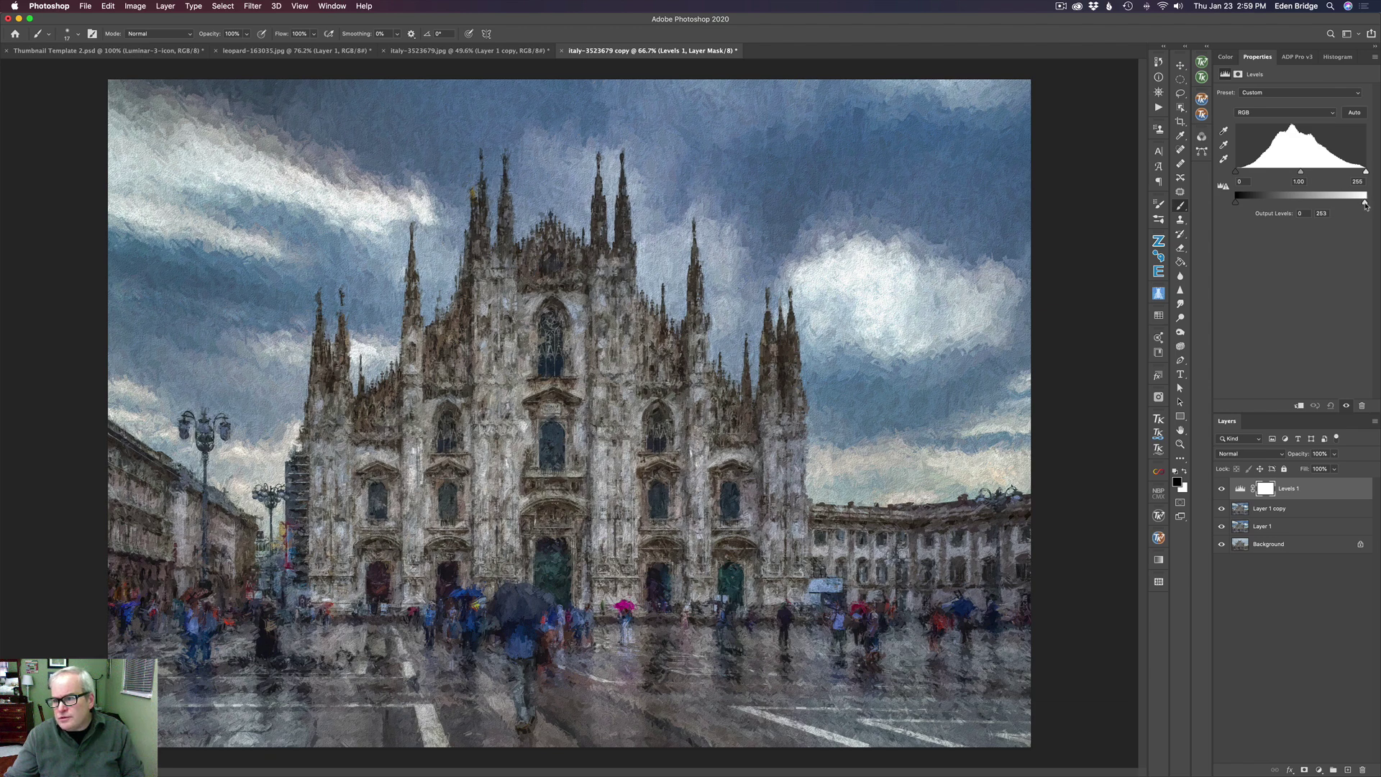
{"action": "left_click_drag", "start_coordinate": [1365, 206], "coordinate": [1365, 207]}
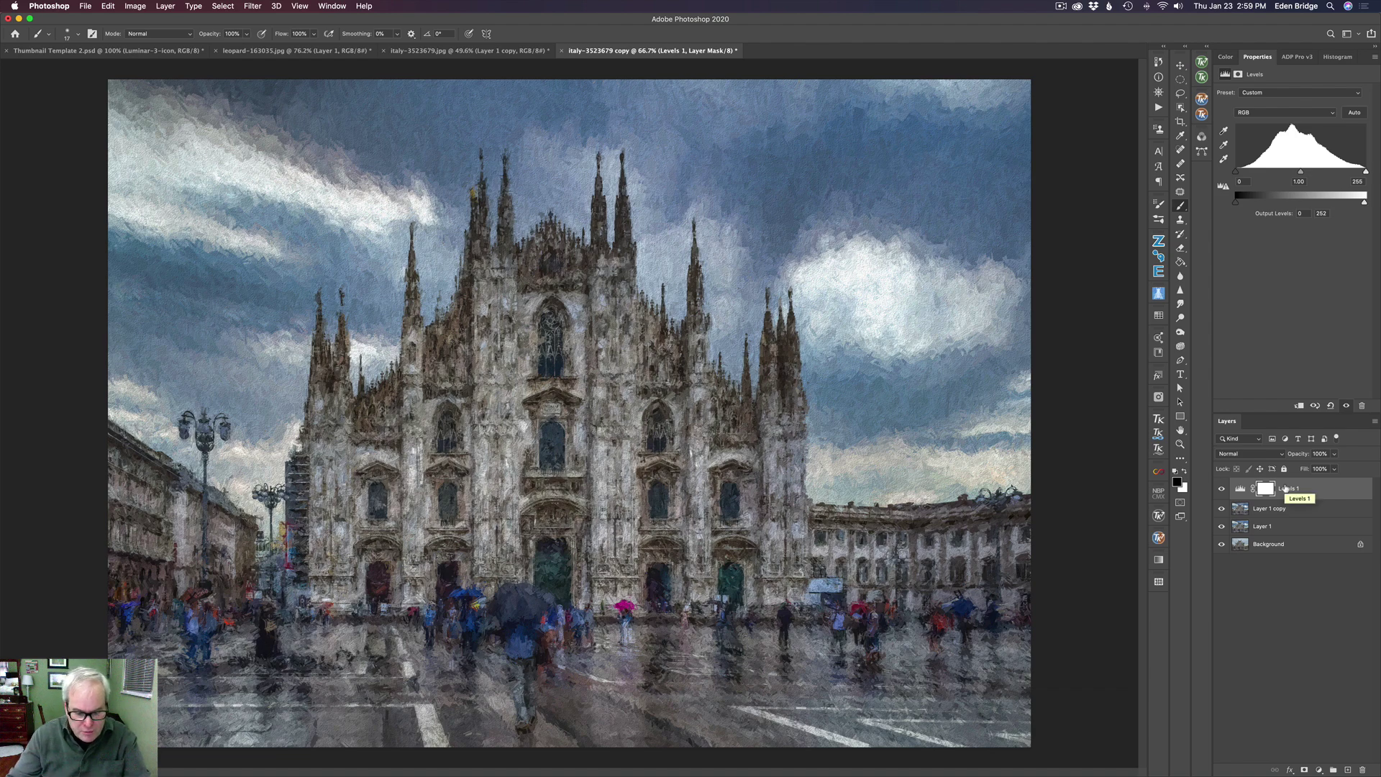
{"action": "key", "text": "super+alt+shift+e"}
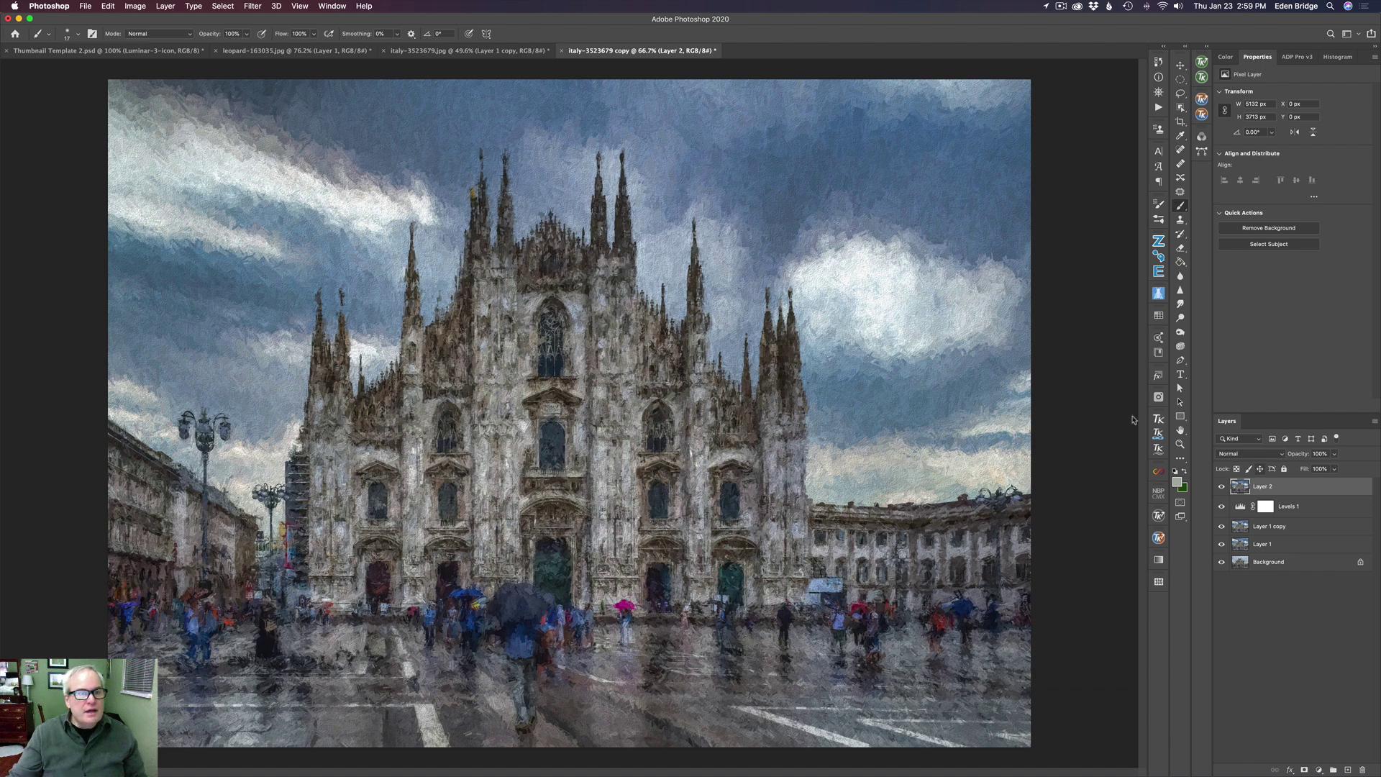
Open the stamped layer in the Luminar 4 plug-in and set AI Accent to 26 in AI Enhance.
{"action": "left_click", "coordinate": [253, 7]}
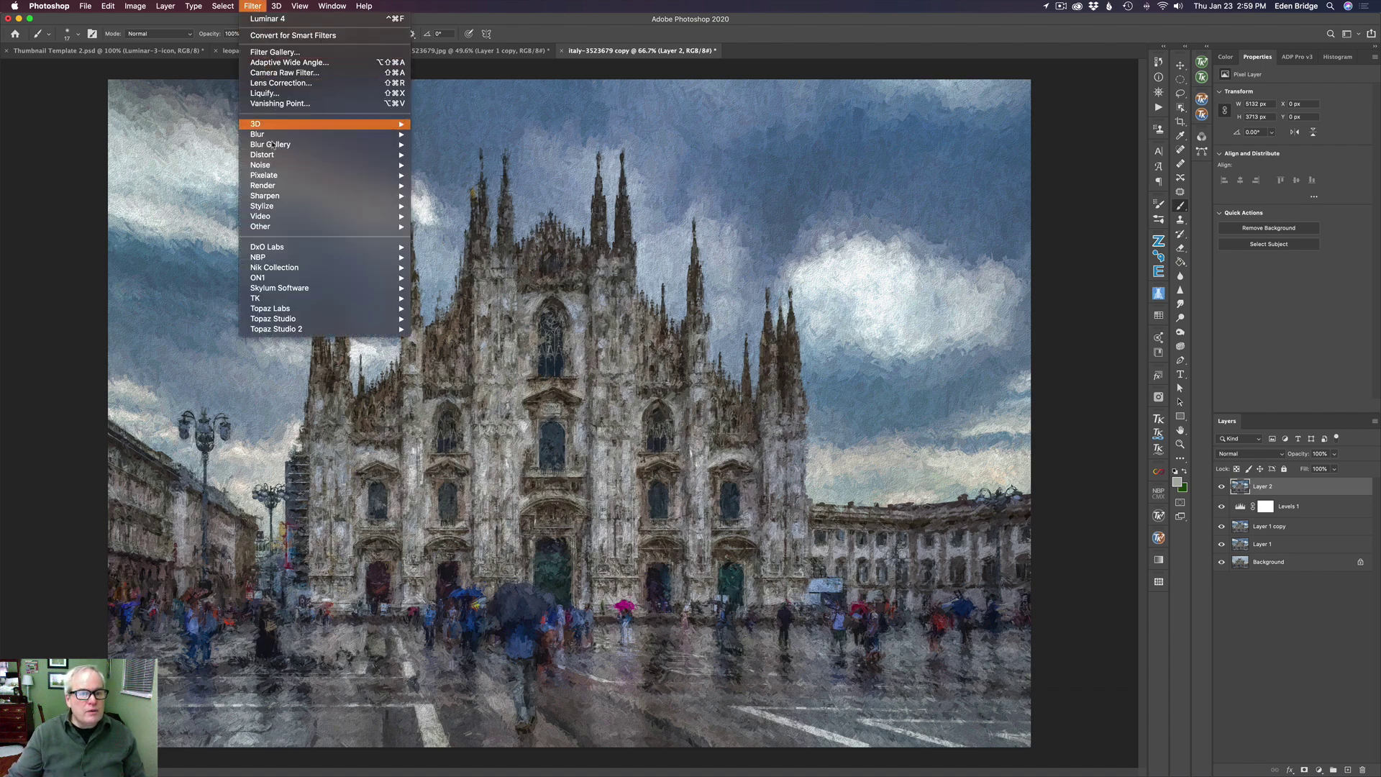
{"action": "mouse_move", "coordinate": [299, 288]}
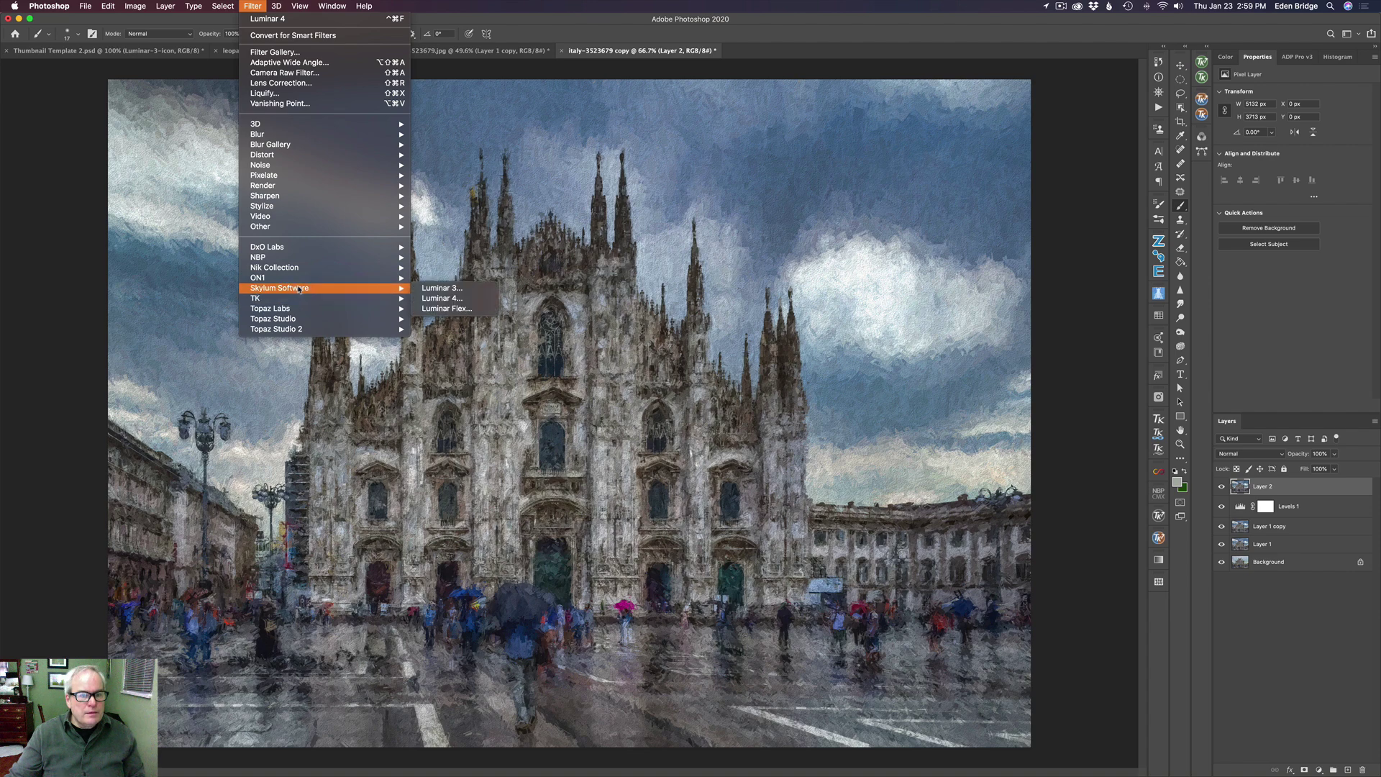
{"action": "left_click", "coordinate": [453, 297]}
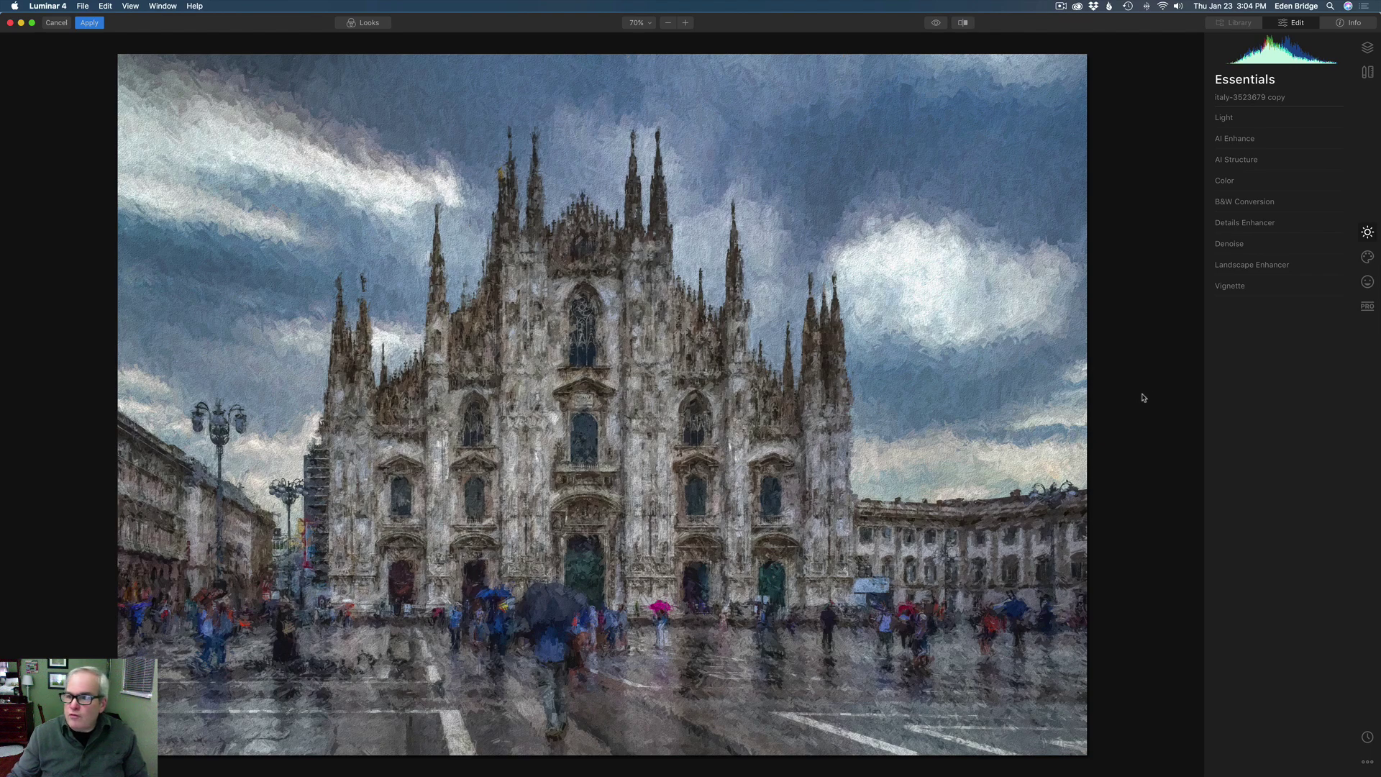
{"action": "left_click", "coordinate": [1287, 141]}
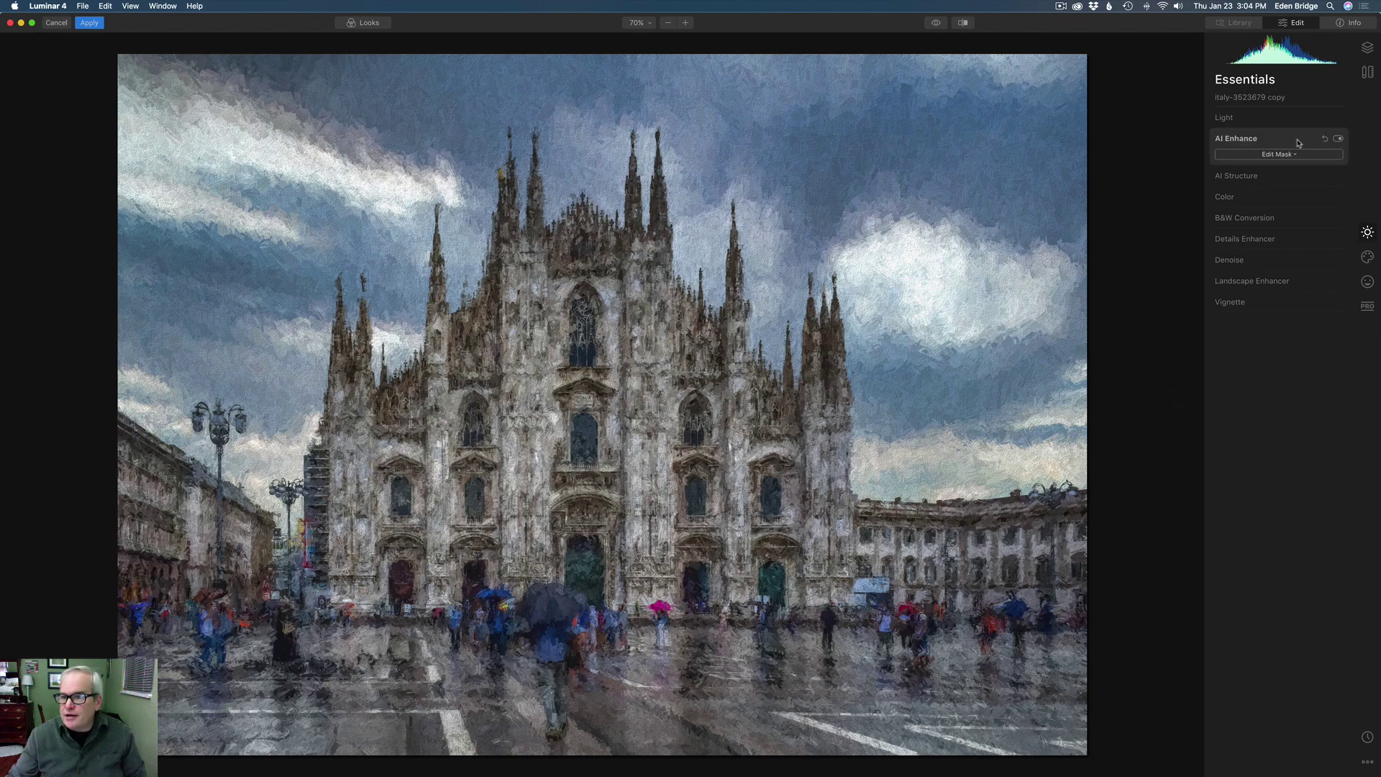
{"action": "left_click_drag", "start_coordinate": [1216, 166], "coordinate": [1252, 172]}
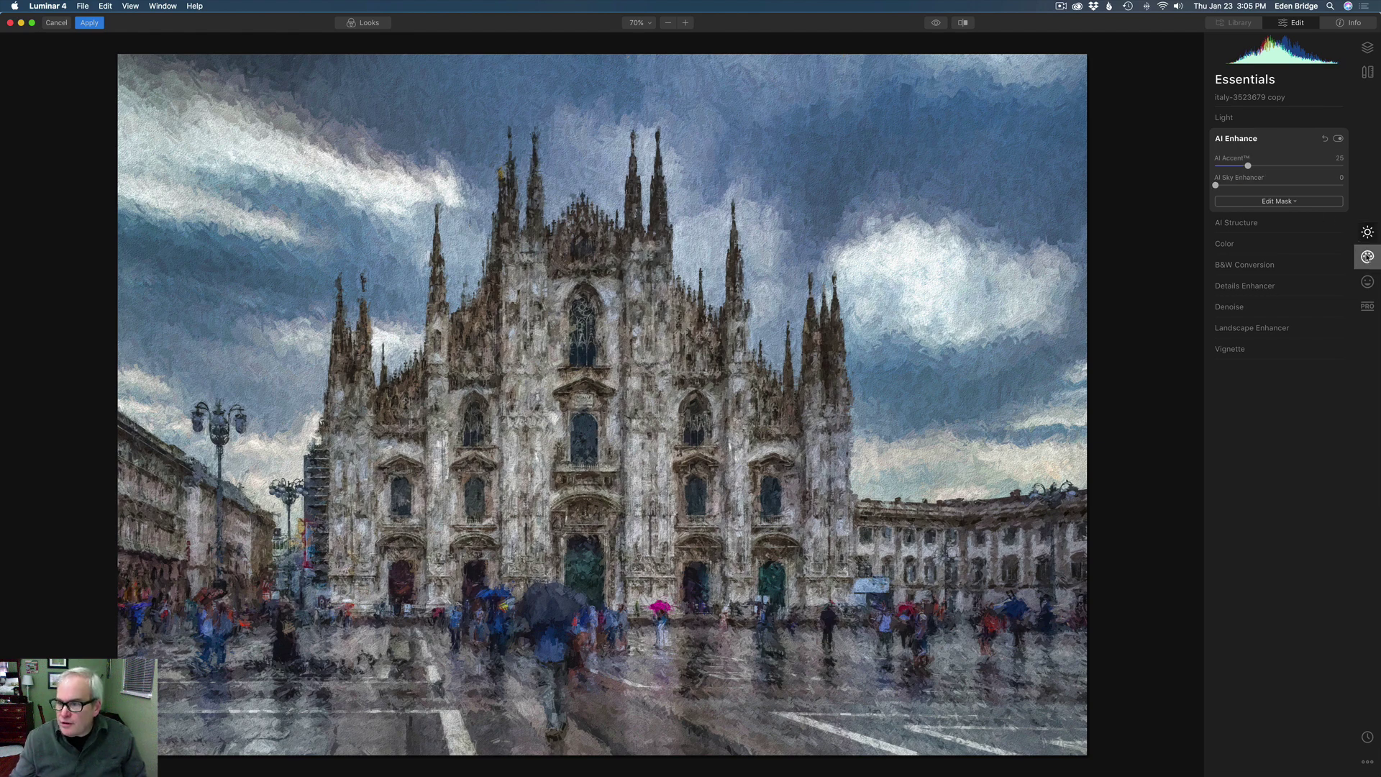
Apply the Beijing LUT from the creative Color Styles with an Amount of 34.
{"action": "left_click", "coordinate": [1367, 257]}
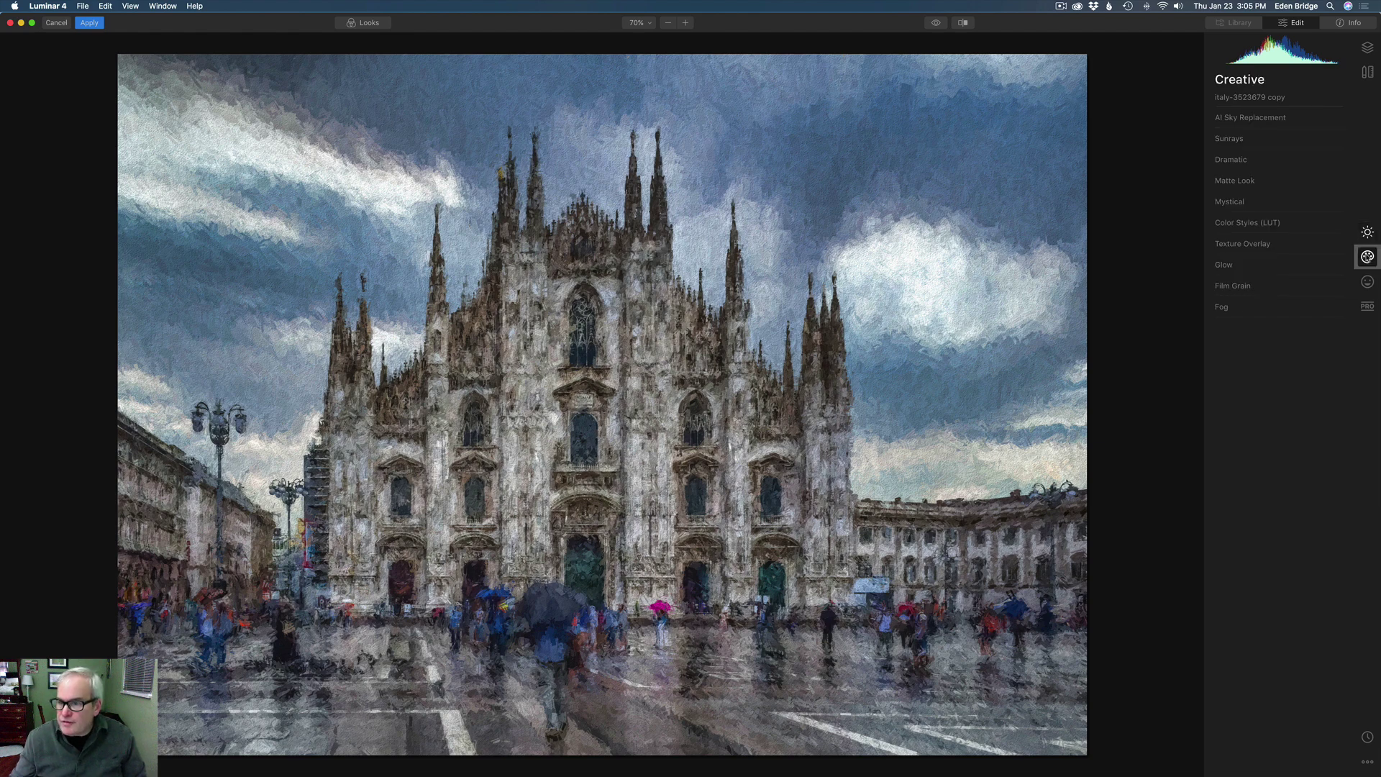
{"action": "left_click", "coordinate": [1267, 224]}
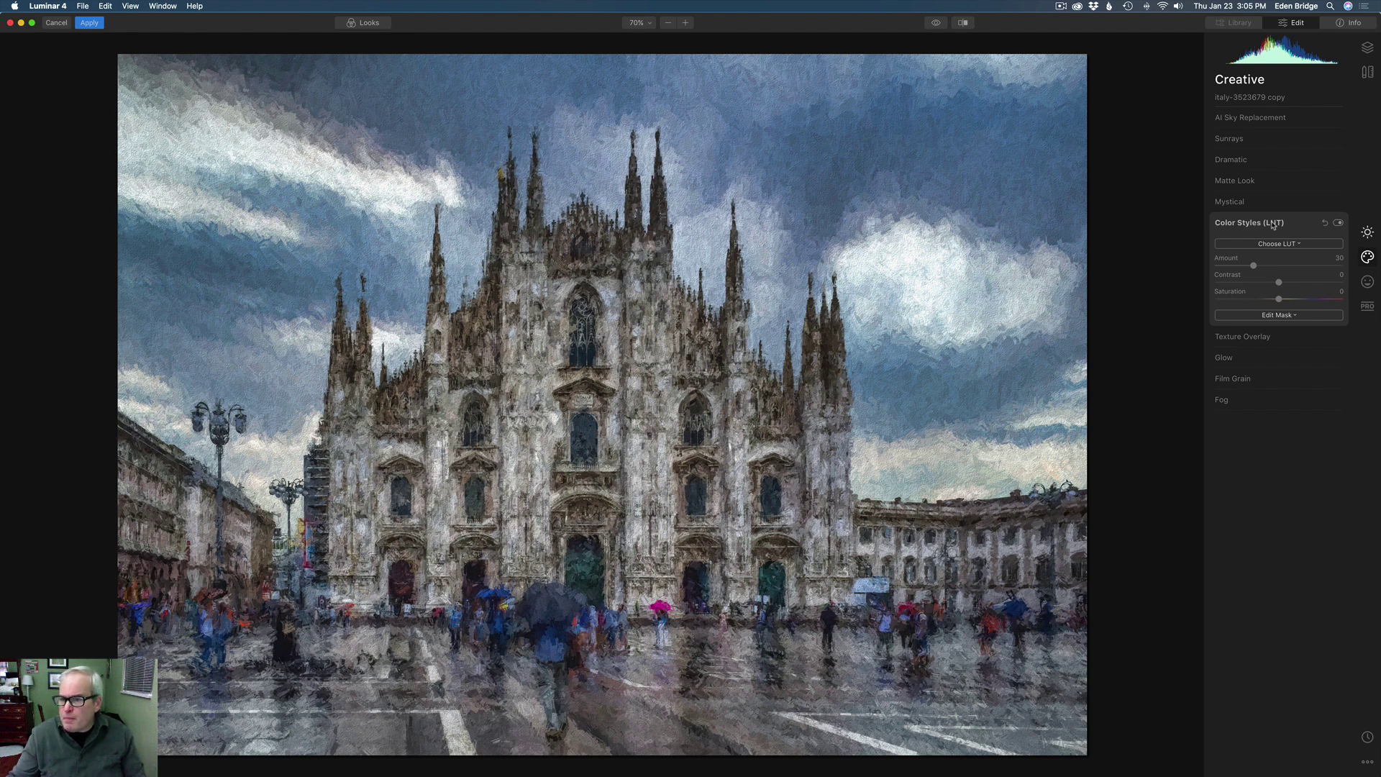
{"action": "left_click", "coordinate": [1288, 247]}
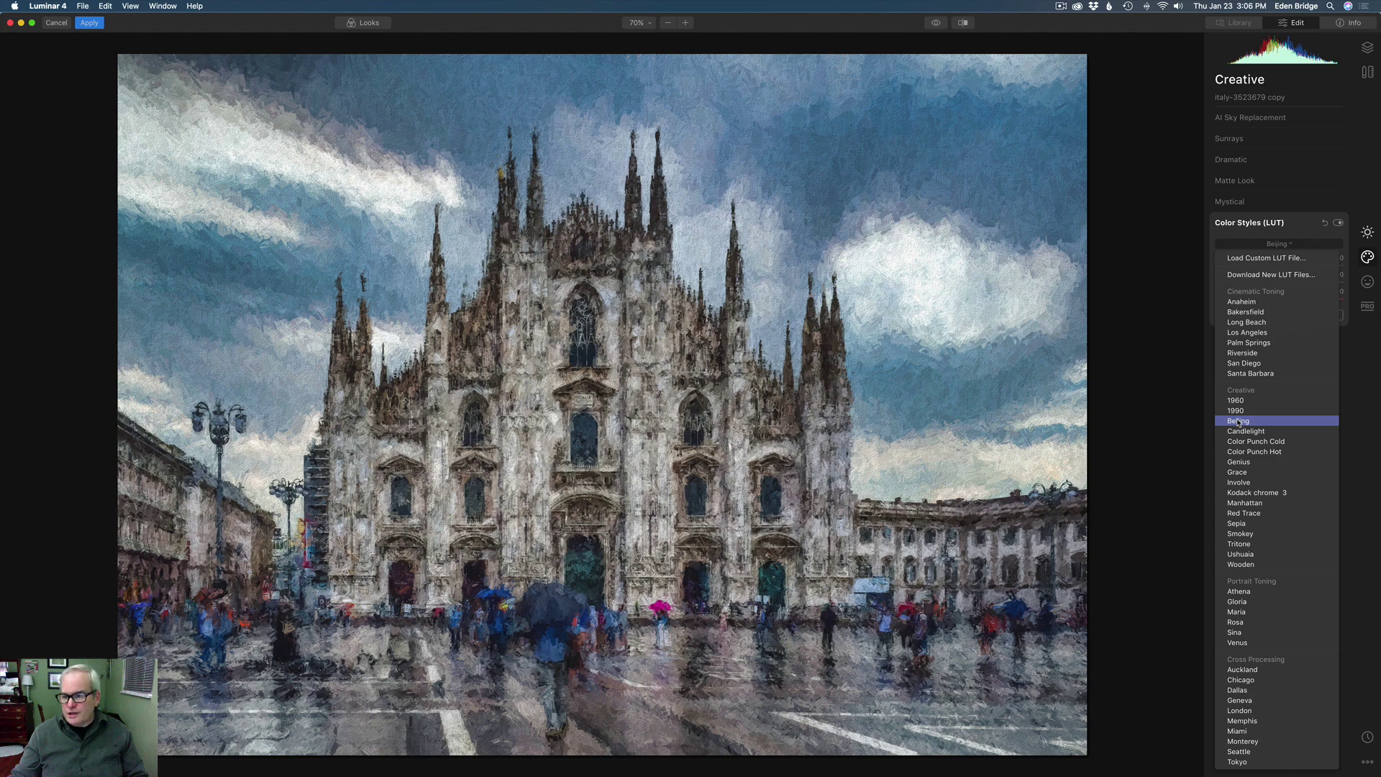
{"action": "left_click", "coordinate": [1237, 421]}
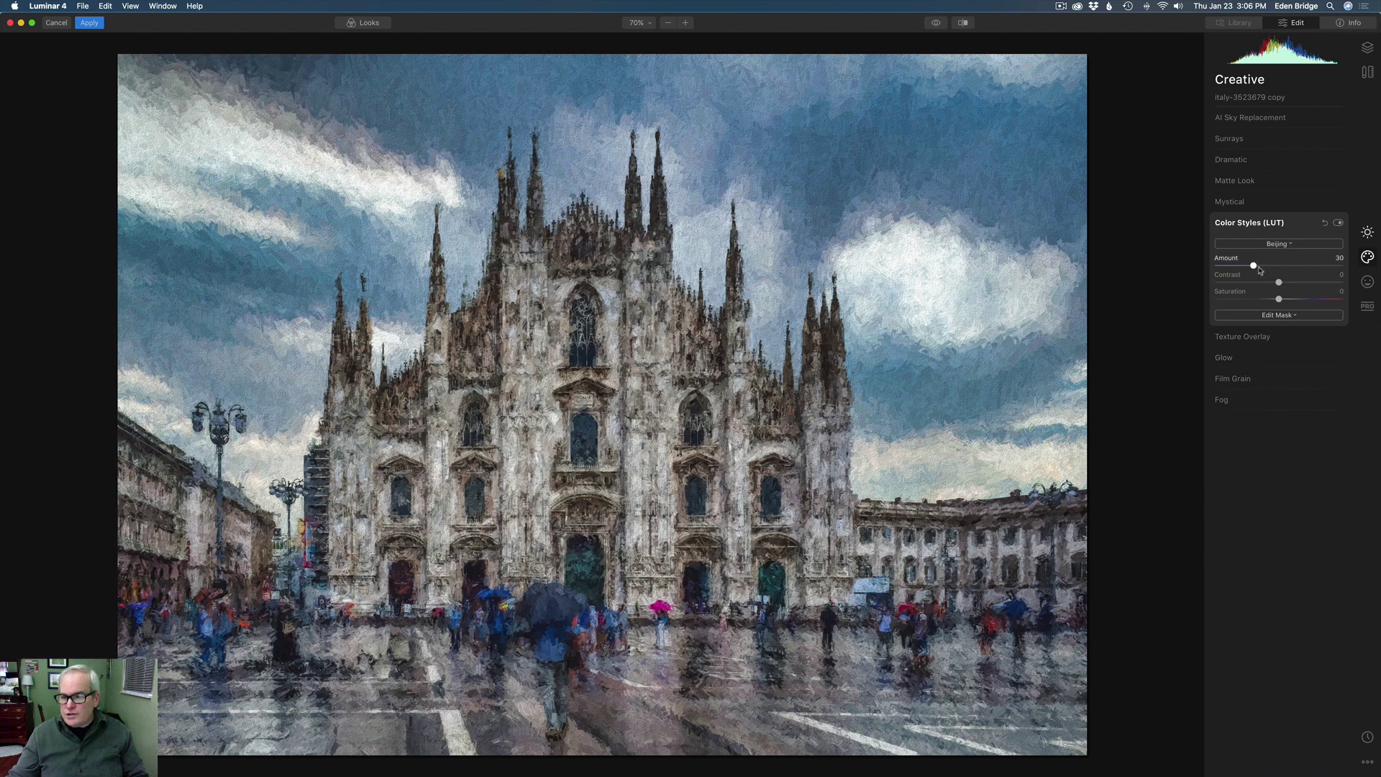
{"action": "mouse_move", "coordinate": [1252, 266]}
{"action": "left_mouse_down"}
{"action": "mouse_move", "coordinate": [1280, 276]}
{"action": "mouse_move", "coordinate": [1258, 272]}
{"action": "left_mouse_up"}
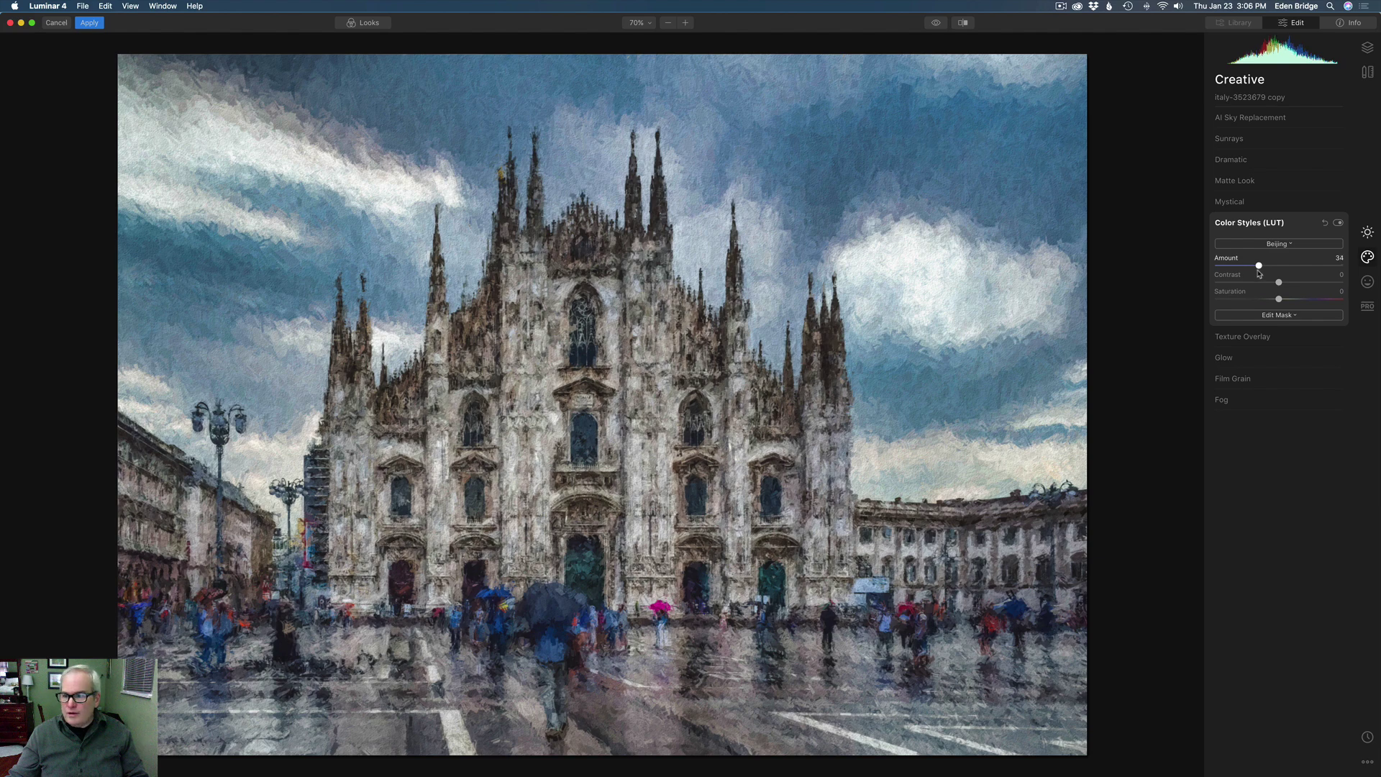
Set the Color Styles Contrast to -17 and Saturation to -34.
{"action": "left_click_drag", "start_coordinate": [1279, 283], "coordinate": [1254, 300]}
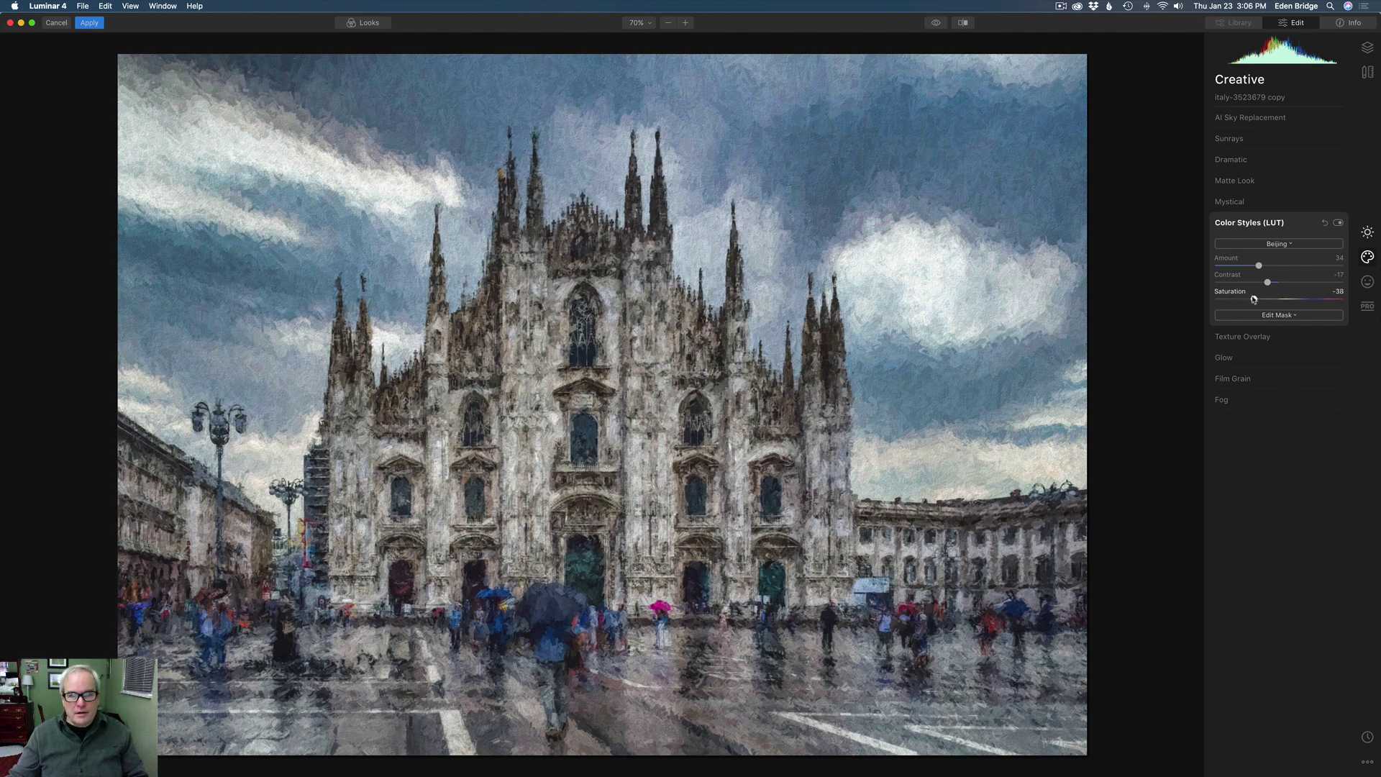
{"action": "left_click_drag", "start_coordinate": [1255, 300], "coordinate": [1253, 300]}
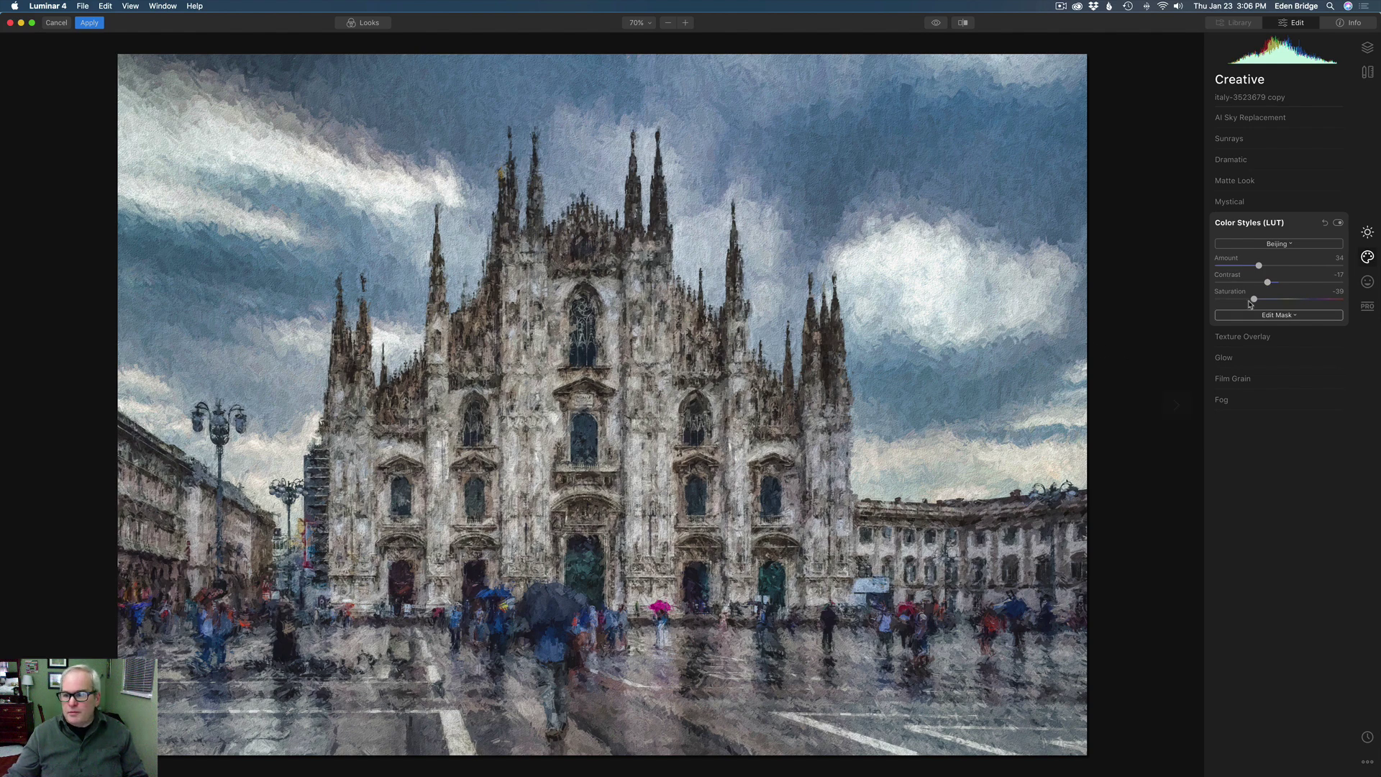
{"action": "mouse_move", "coordinate": [1255, 300]}
{"action": "left_mouse_down"}
{"action": "mouse_move", "coordinate": [1240, 298]}
{"action": "mouse_move", "coordinate": [1256, 298]}
{"action": "left_mouse_up"}
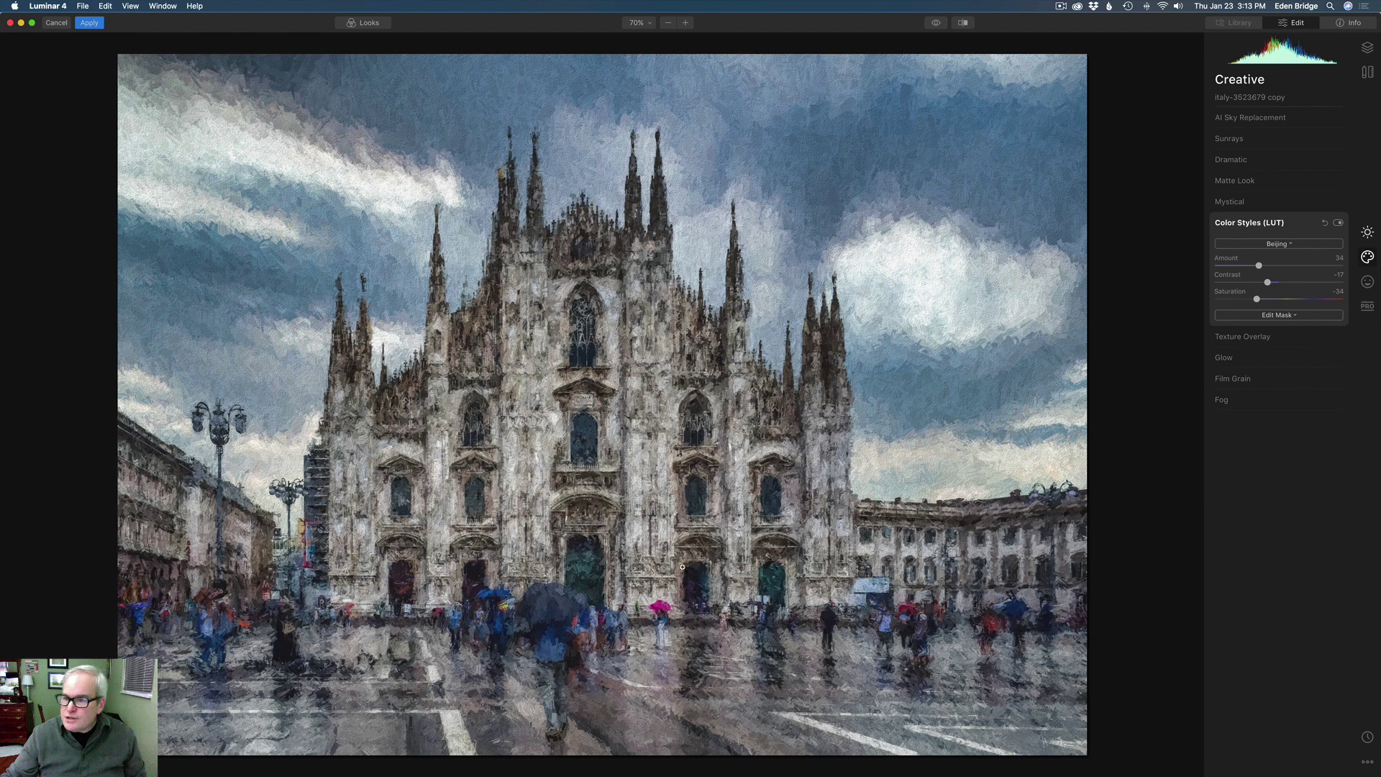
In the Essentials Color filter's advanced settings, set the red range to Saturation 58 and Luminance 12.
{"action": "left_click", "coordinate": [1368, 232]}
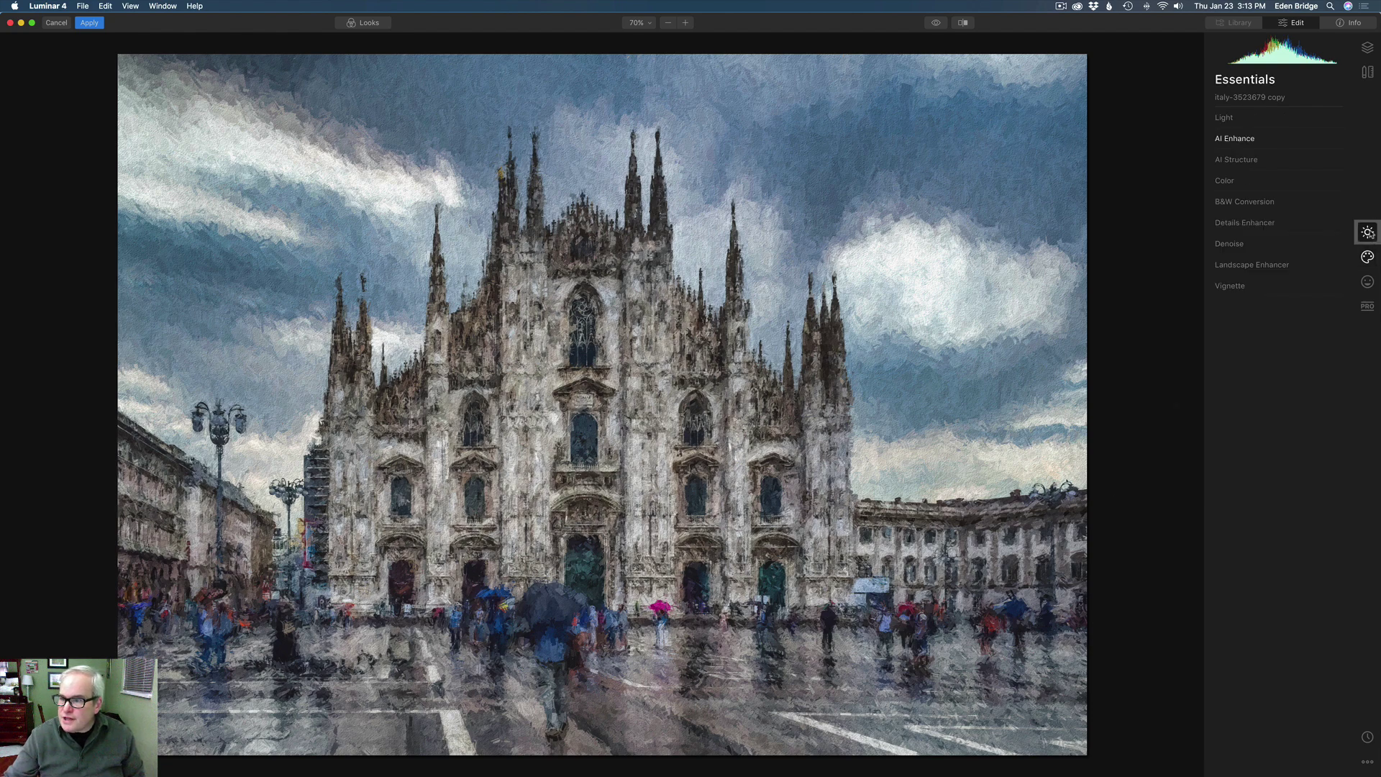
{"action": "left_click", "coordinate": [1262, 182]}
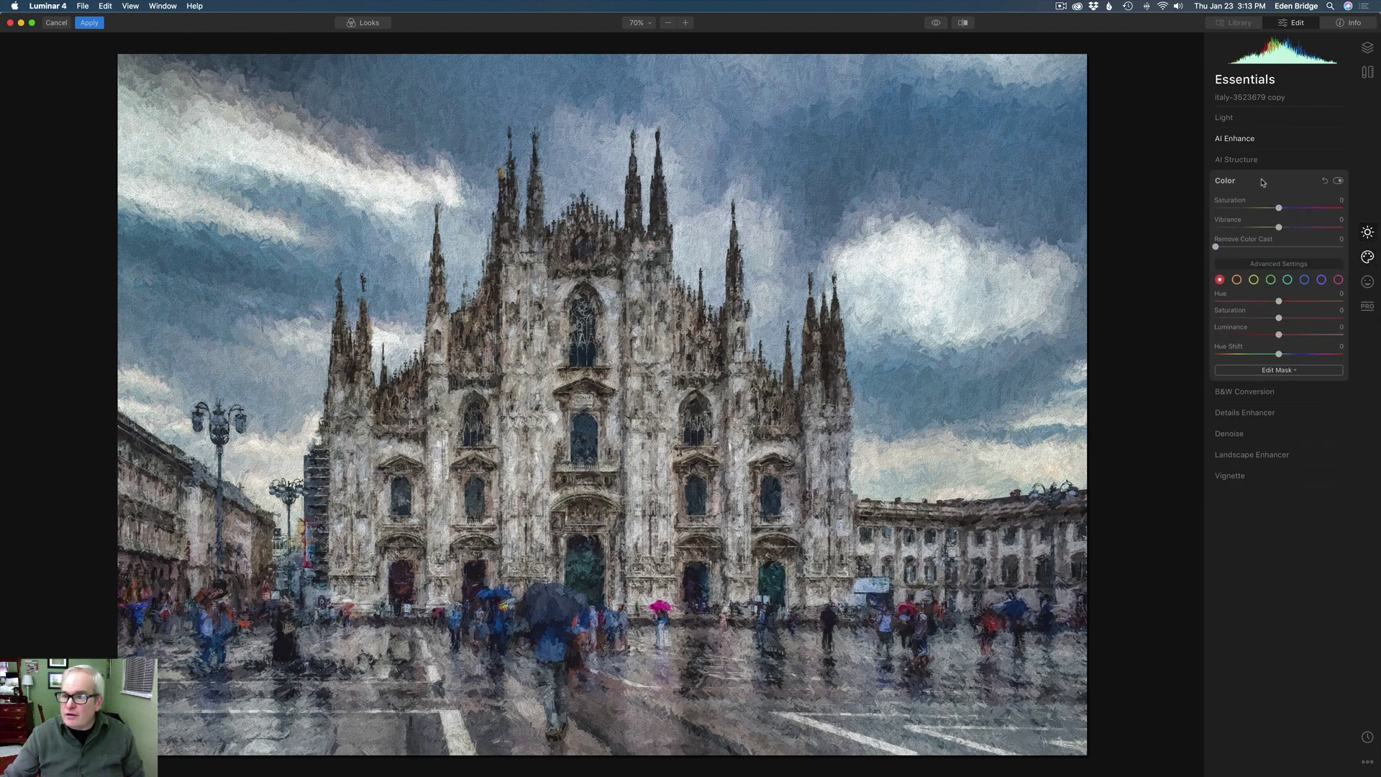
{"action": "left_click", "coordinate": [1287, 264]}
{"action": "left_click", "coordinate": [1287, 265]}
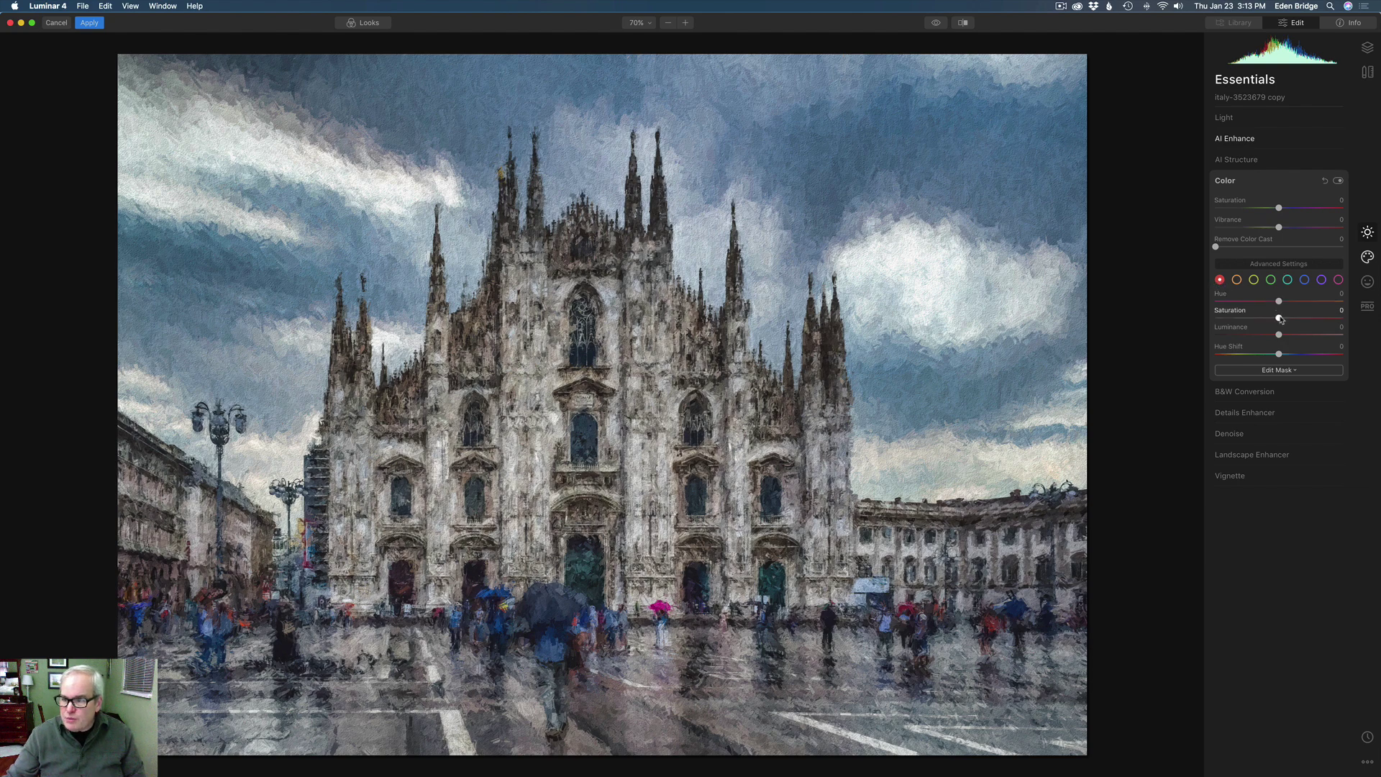
{"action": "mouse_move", "coordinate": [1279, 318]}
{"action": "left_mouse_down"}
{"action": "mouse_move", "coordinate": [1344, 318]}
{"action": "mouse_move", "coordinate": [1295, 318]}
{"action": "mouse_move", "coordinate": [1341, 326]}
{"action": "mouse_move", "coordinate": [1295, 322]}
{"action": "mouse_move", "coordinate": [1326, 324]}
{"action": "mouse_move", "coordinate": [1287, 336]}
{"action": "left_mouse_up"}
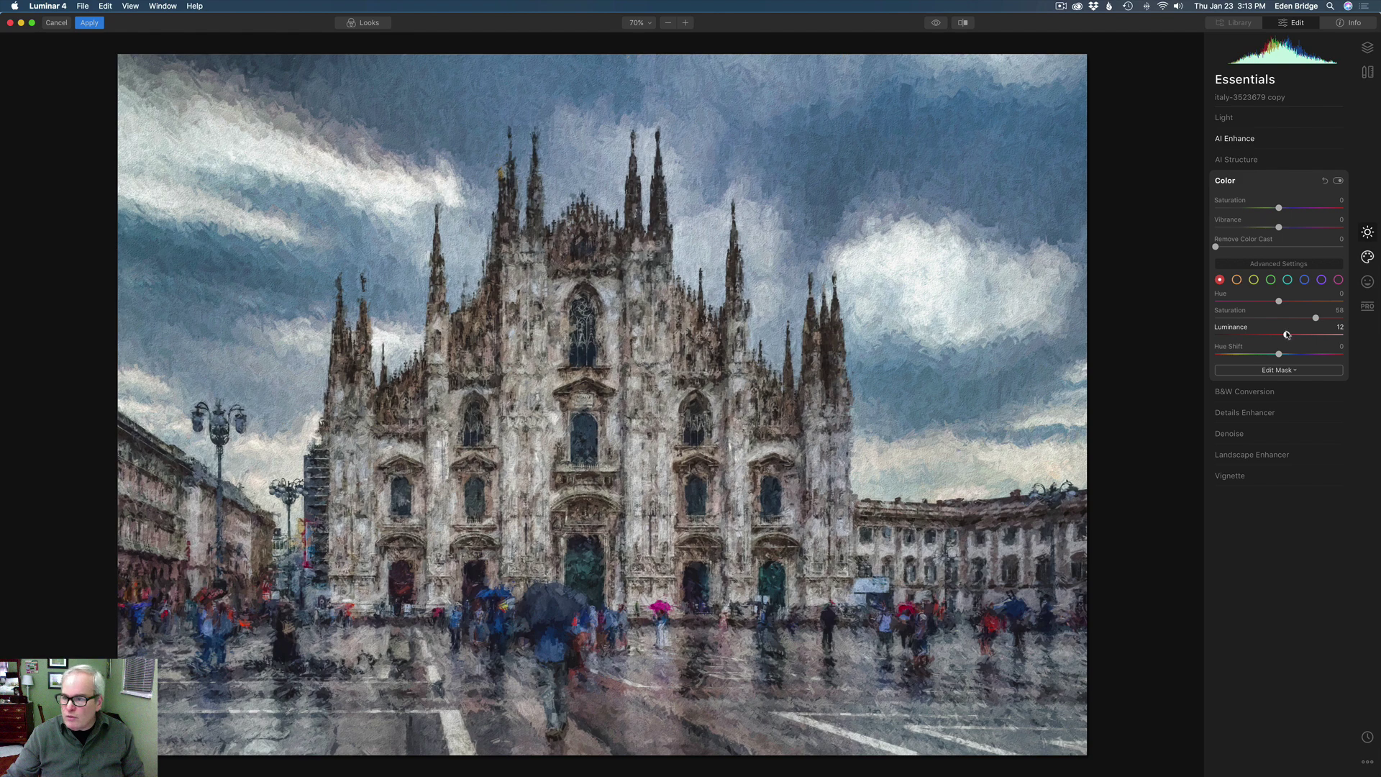
Set the orange range's Saturation to 31 and lower its Luminance.
{"action": "left_click", "coordinate": [1236, 280]}
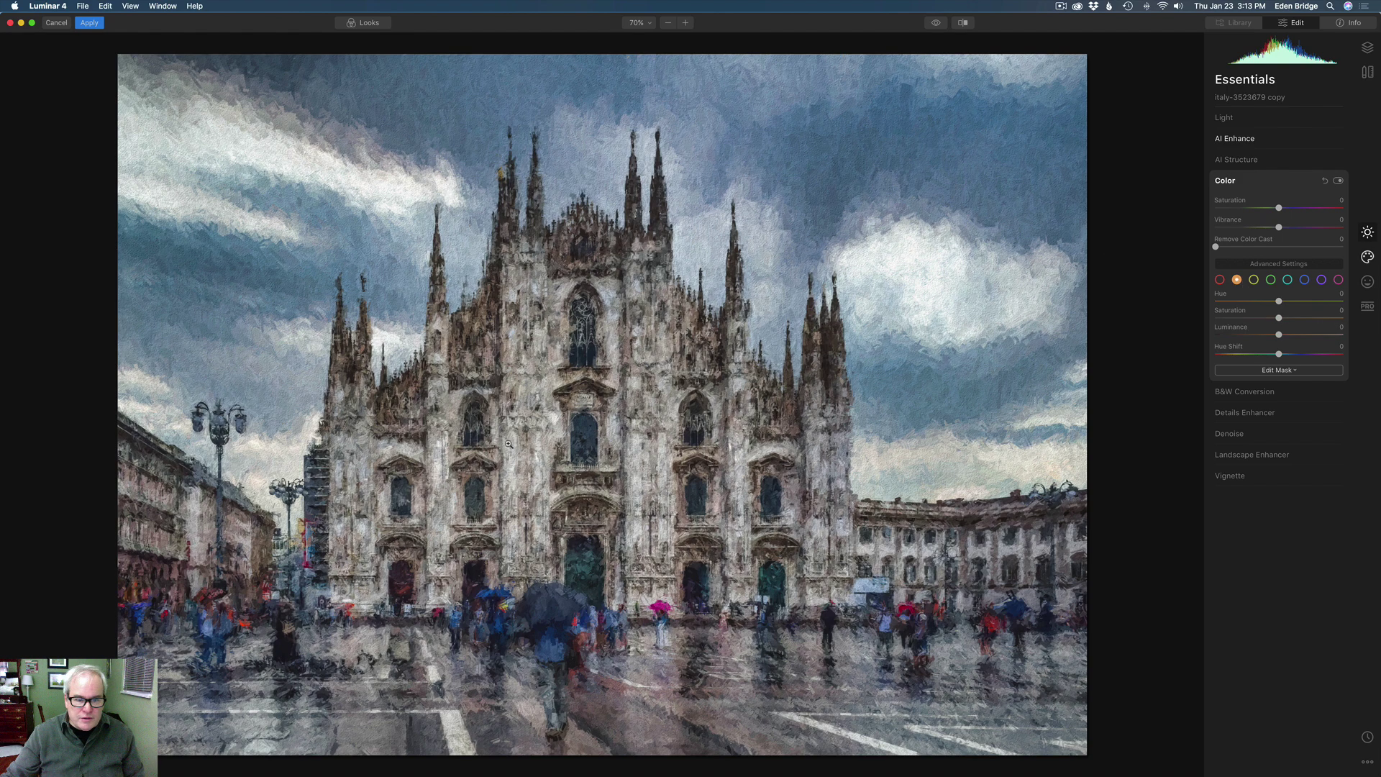
{"action": "left_click_drag", "start_coordinate": [1279, 320], "coordinate": [1317, 346]}
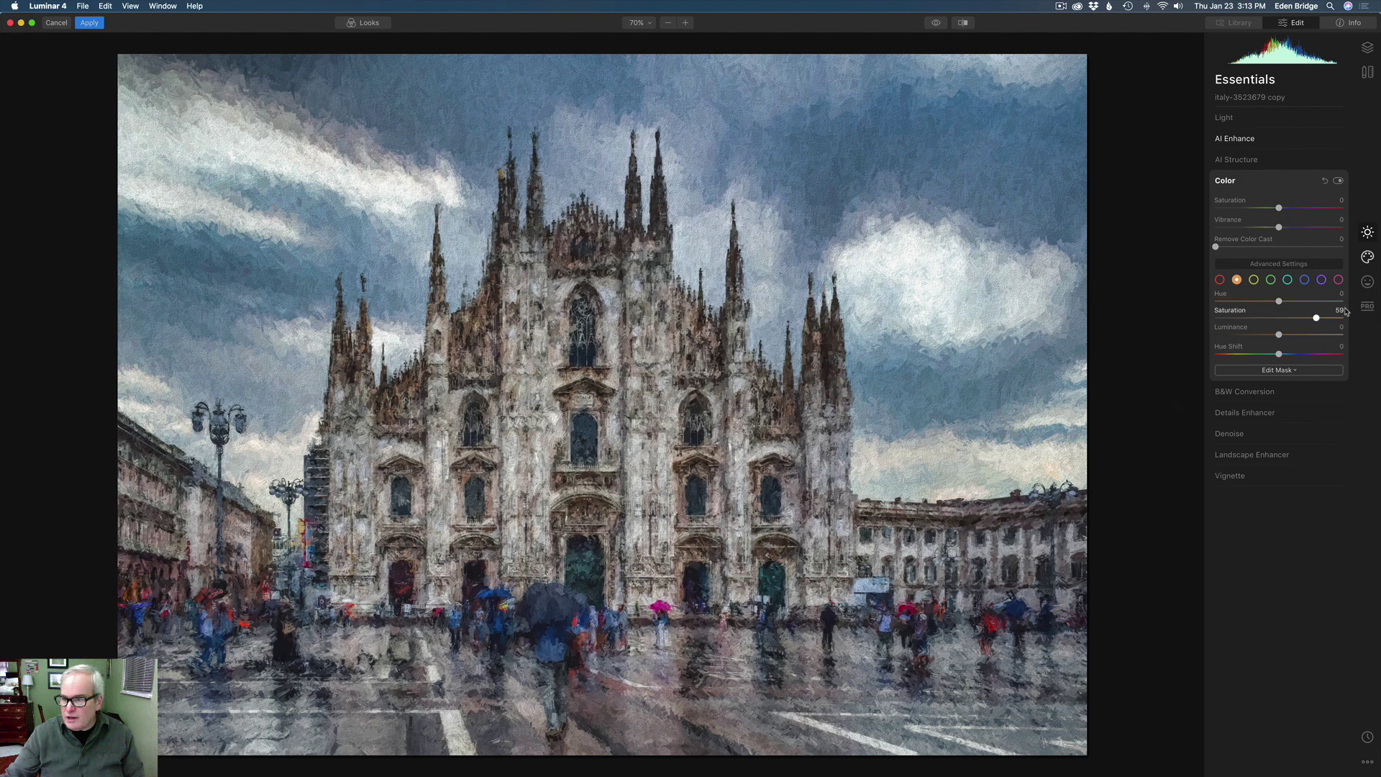
{"action": "left_click_drag", "start_coordinate": [1315, 319], "coordinate": [1299, 317]}
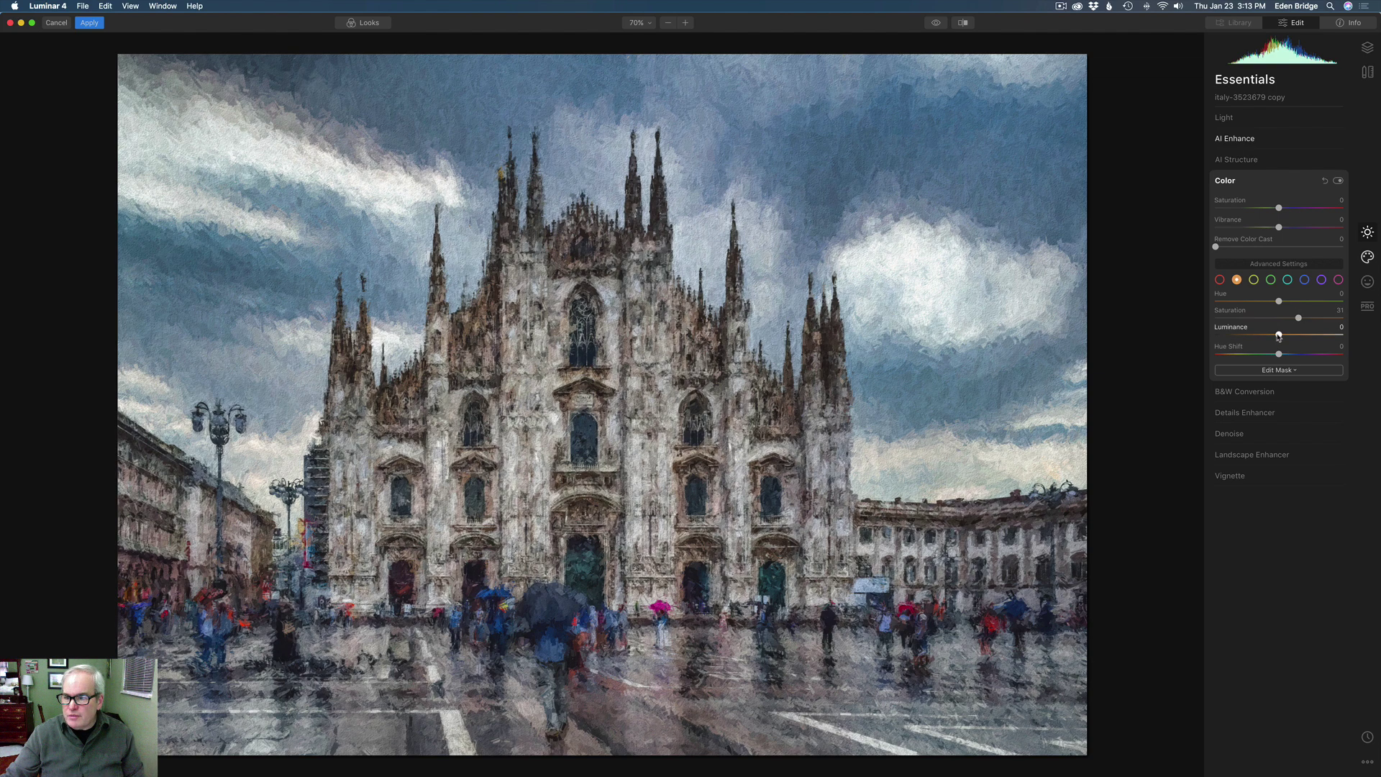
{"action": "left_click_drag", "start_coordinate": [1278, 336], "coordinate": [1248, 335]}
Set the yellow range to Saturation 42 and Luminance -8.
{"action": "left_click", "coordinate": [1254, 280]}
{"action": "mouse_move", "coordinate": [1293, 340]}
{"action": "left_mouse_down"}
{"action": "mouse_move", "coordinate": [1314, 339]}
{"action": "mouse_move", "coordinate": [1273, 339]}
{"action": "left_mouse_up"}
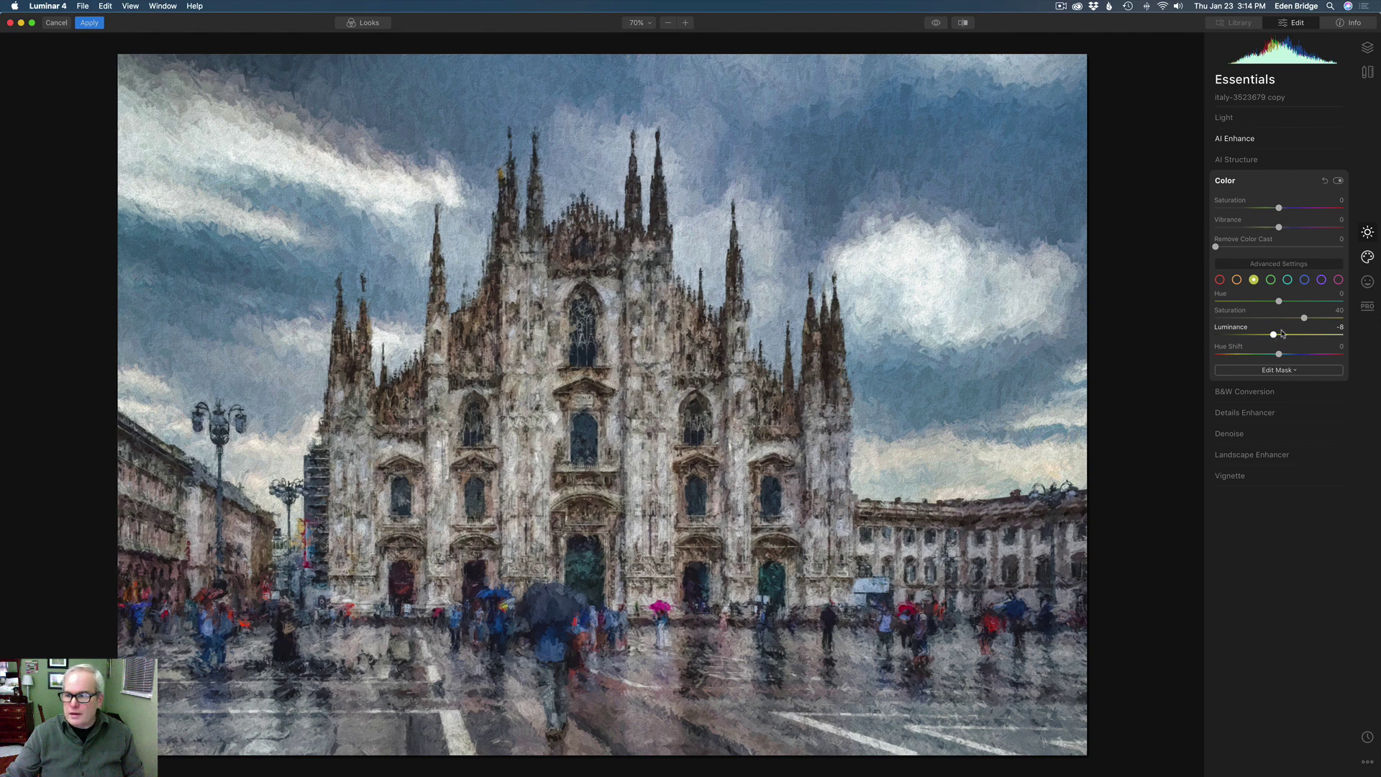
{"action": "left_click_drag", "start_coordinate": [1320, 322], "coordinate": [1307, 323]}
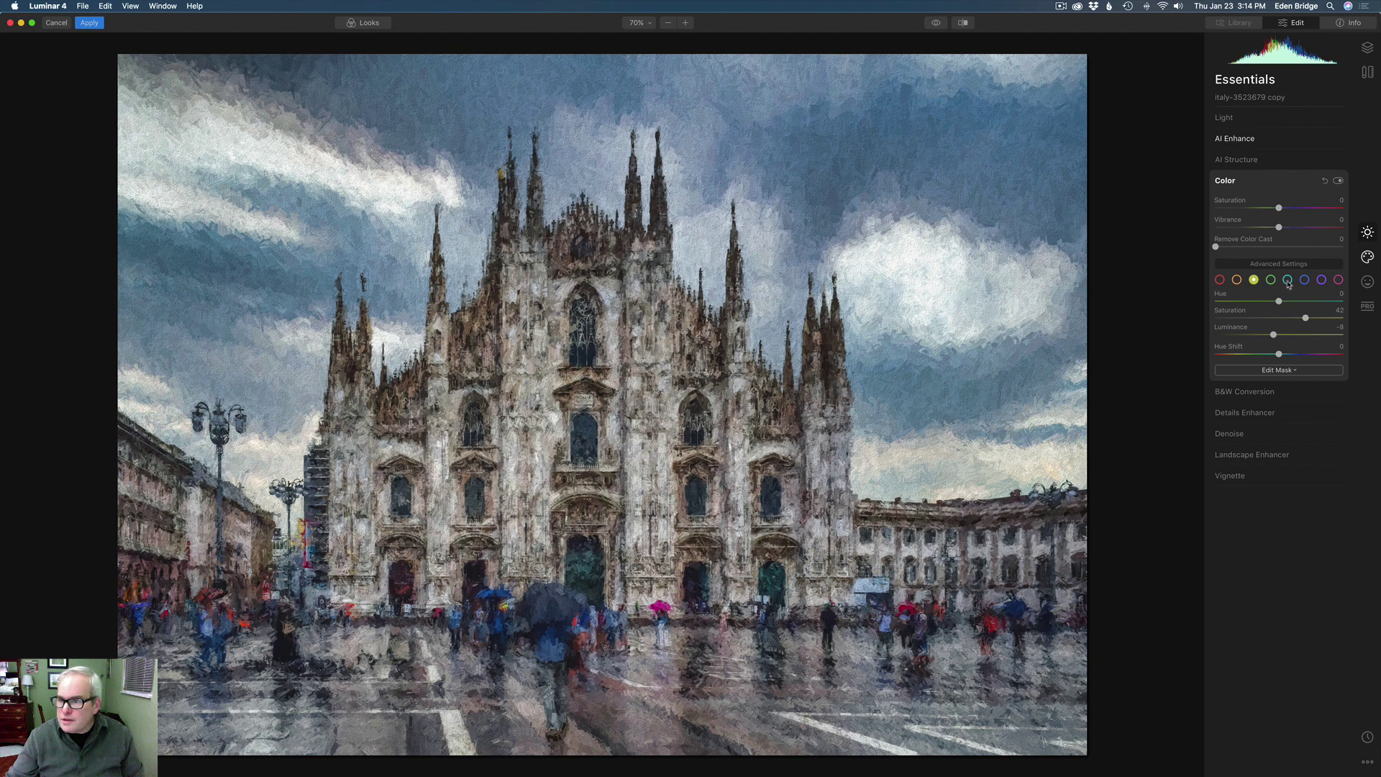
Set the blue range to Saturation 52 and Luminance 28, and the aqua range to Saturation 62 and Luminance 33.
{"action": "left_click", "coordinate": [1305, 281]}
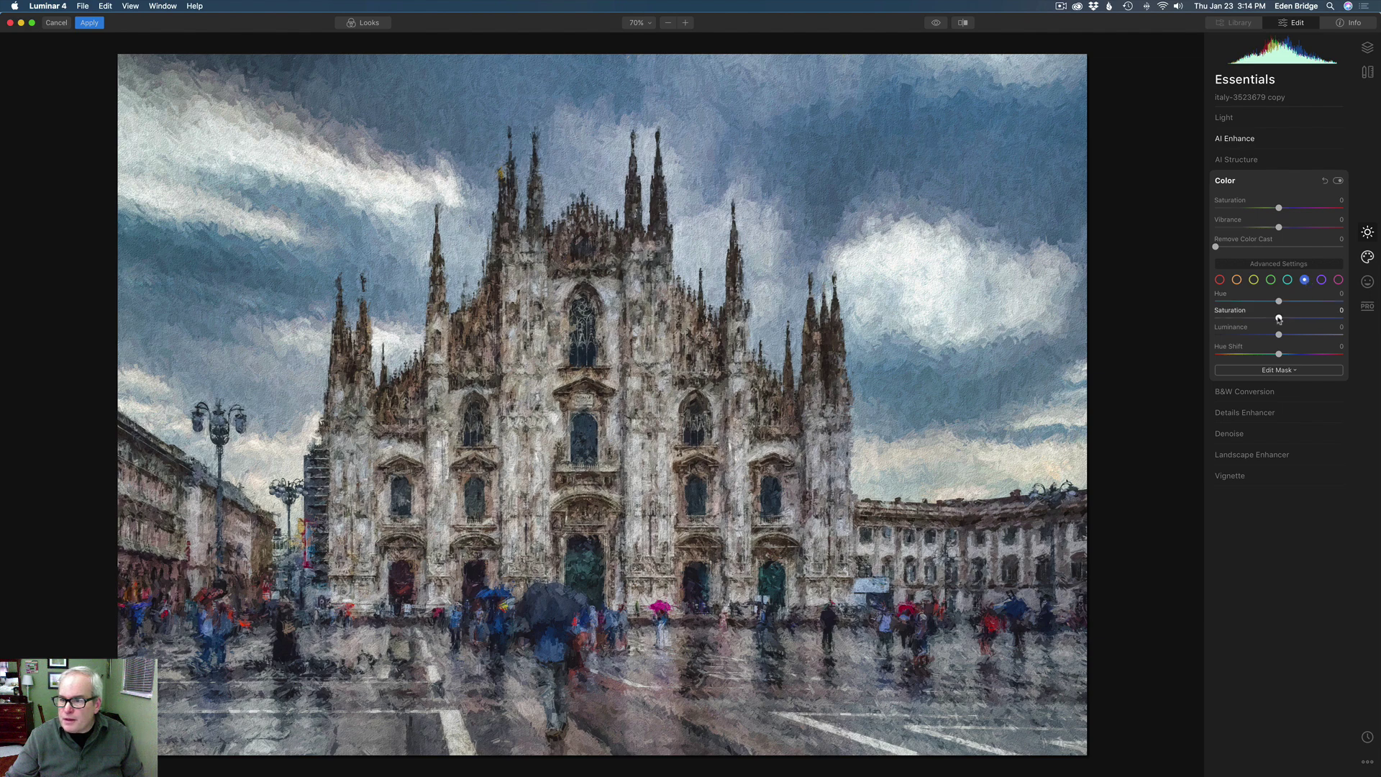
{"action": "left_click_drag", "start_coordinate": [1279, 319], "coordinate": [1299, 341]}
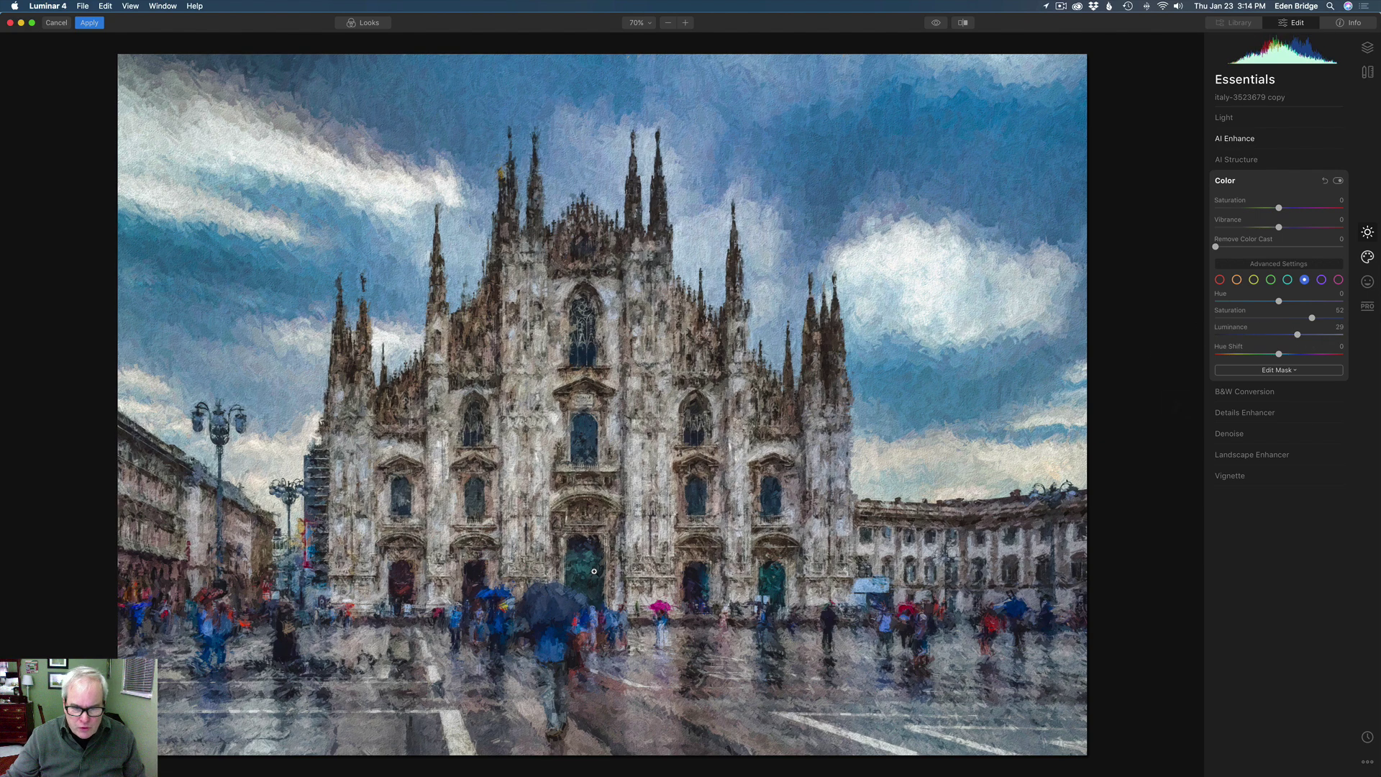
{"action": "left_click", "coordinate": [1271, 280]}
{"action": "mouse_move", "coordinate": [1280, 318]}
{"action": "left_mouse_down"}
{"action": "mouse_move", "coordinate": [1342, 318]}
{"action": "mouse_move", "coordinate": [1251, 318]}
{"action": "mouse_move", "coordinate": [1355, 329]}
{"action": "mouse_move", "coordinate": [1279, 319]}
{"action": "left_mouse_up"}
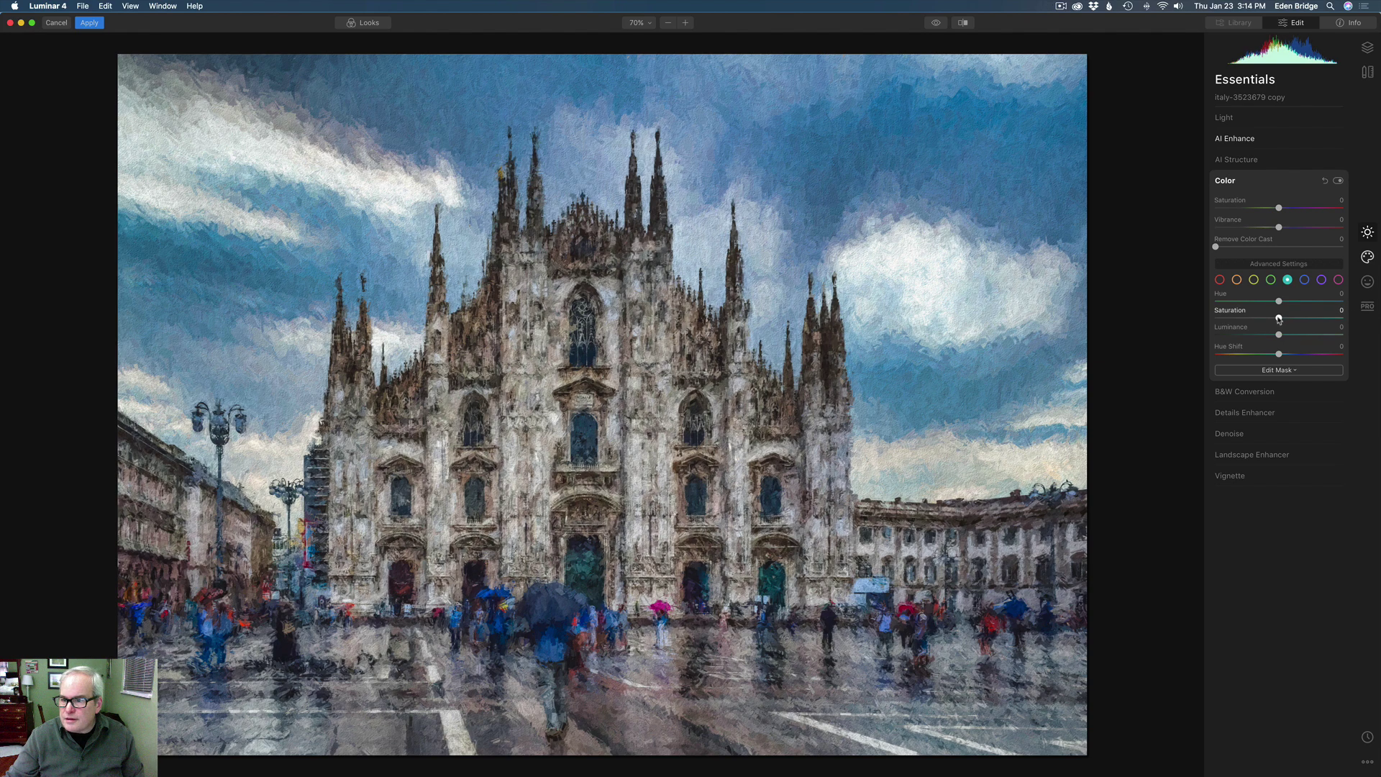
{"action": "left_click_drag", "start_coordinate": [1278, 319], "coordinate": [1251, 317]}
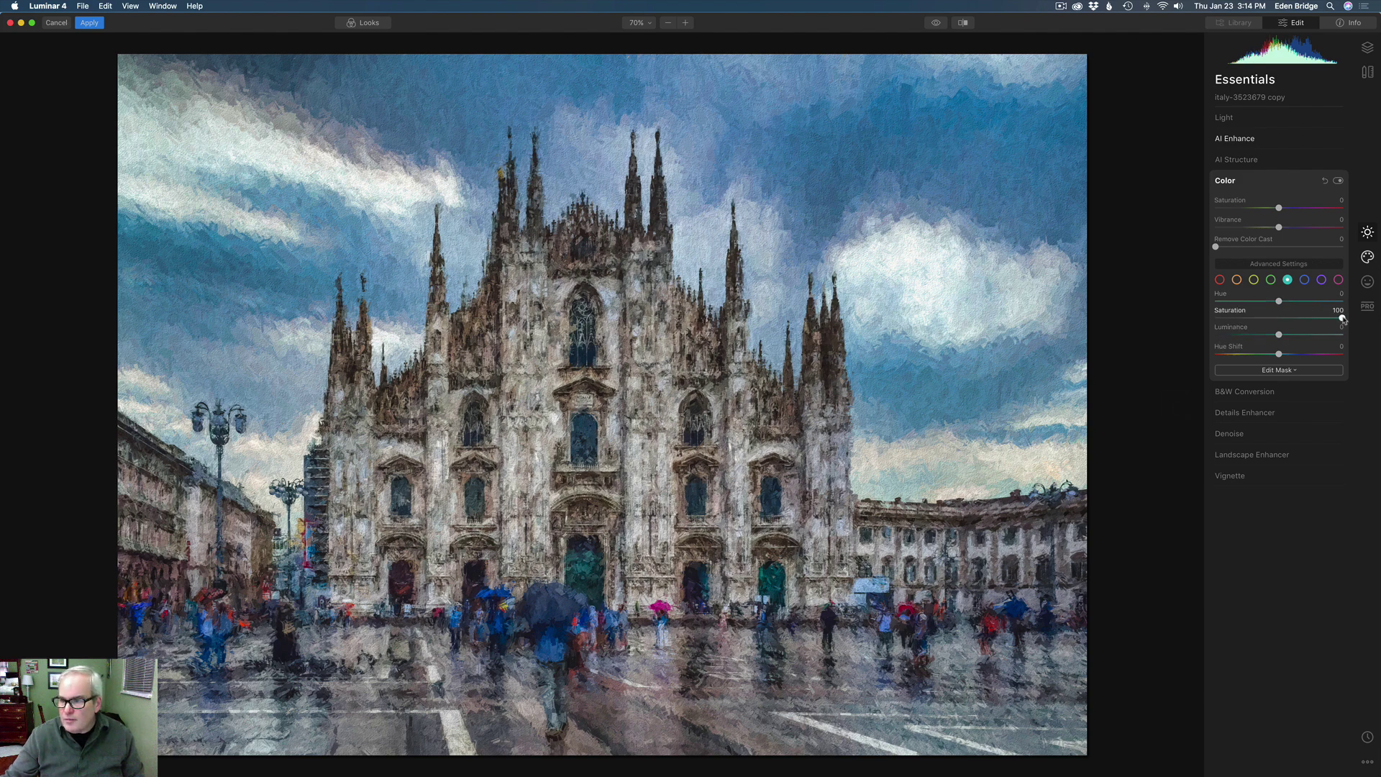
{"action": "left_click_drag", "start_coordinate": [1342, 319], "coordinate": [1319, 319]}
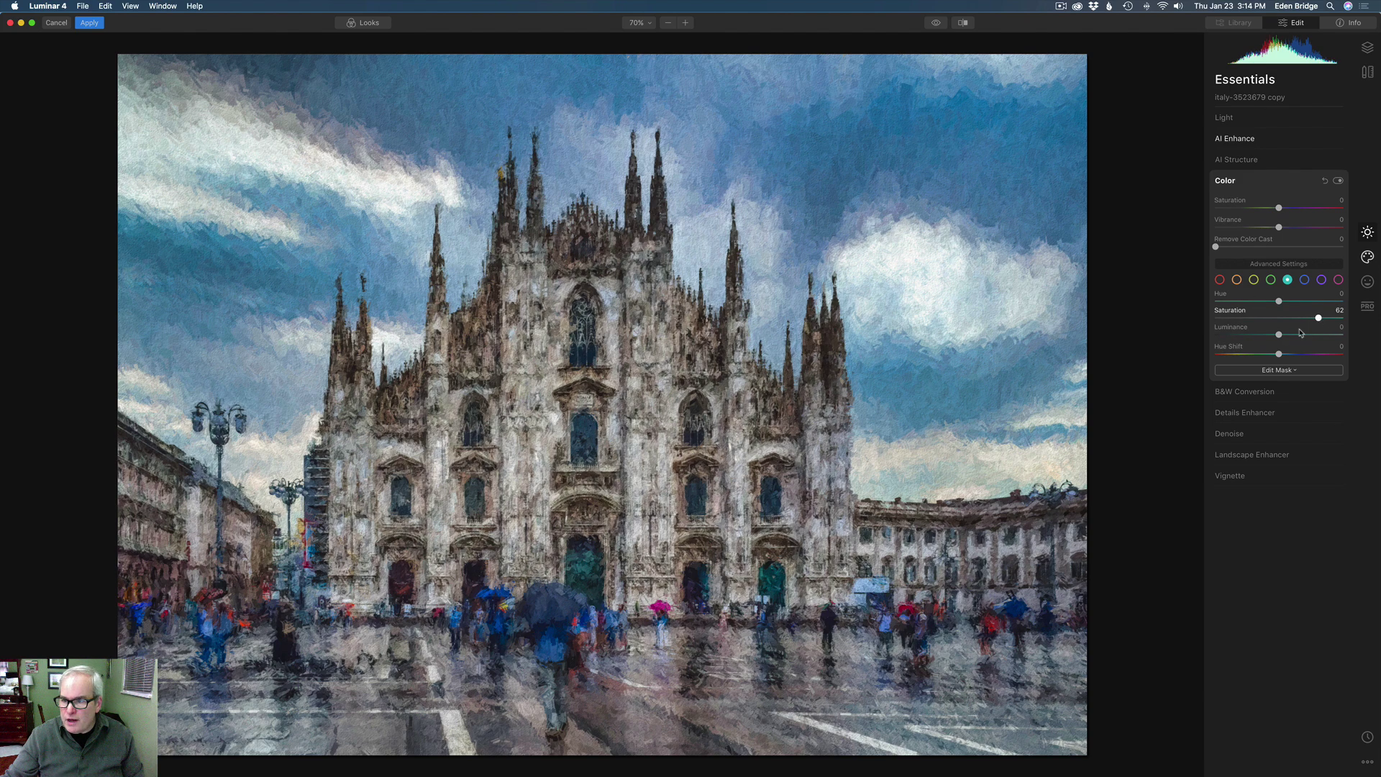
{"action": "mouse_move", "coordinate": [1279, 335]}
{"action": "left_mouse_down"}
{"action": "mouse_move", "coordinate": [1319, 335]}
{"action": "mouse_move", "coordinate": [1304, 338]}
{"action": "left_mouse_up"}
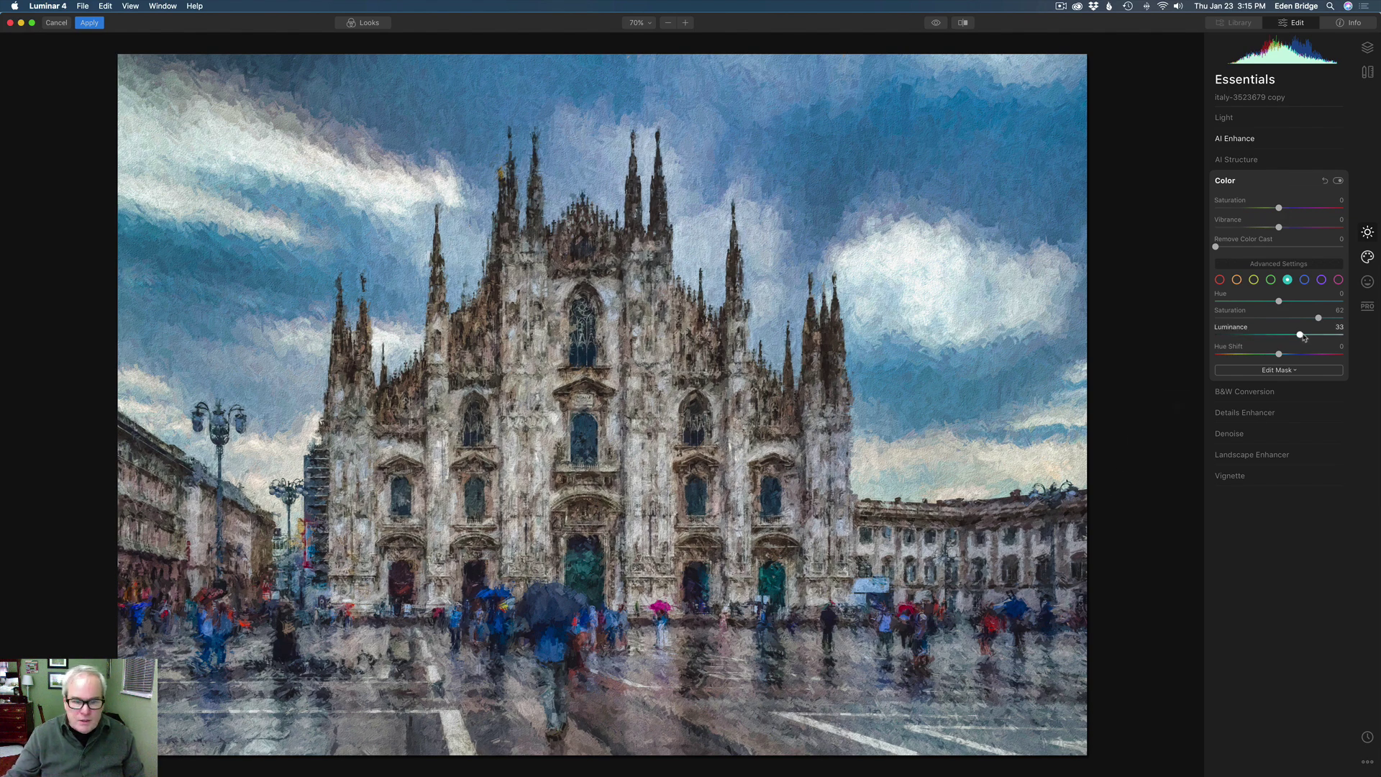
Brush a Color mask over the people and umbrellas in the square, and set the magenta range to Saturation 42 and Luminance 10.
{"action": "left_click", "coordinate": [1287, 370]}
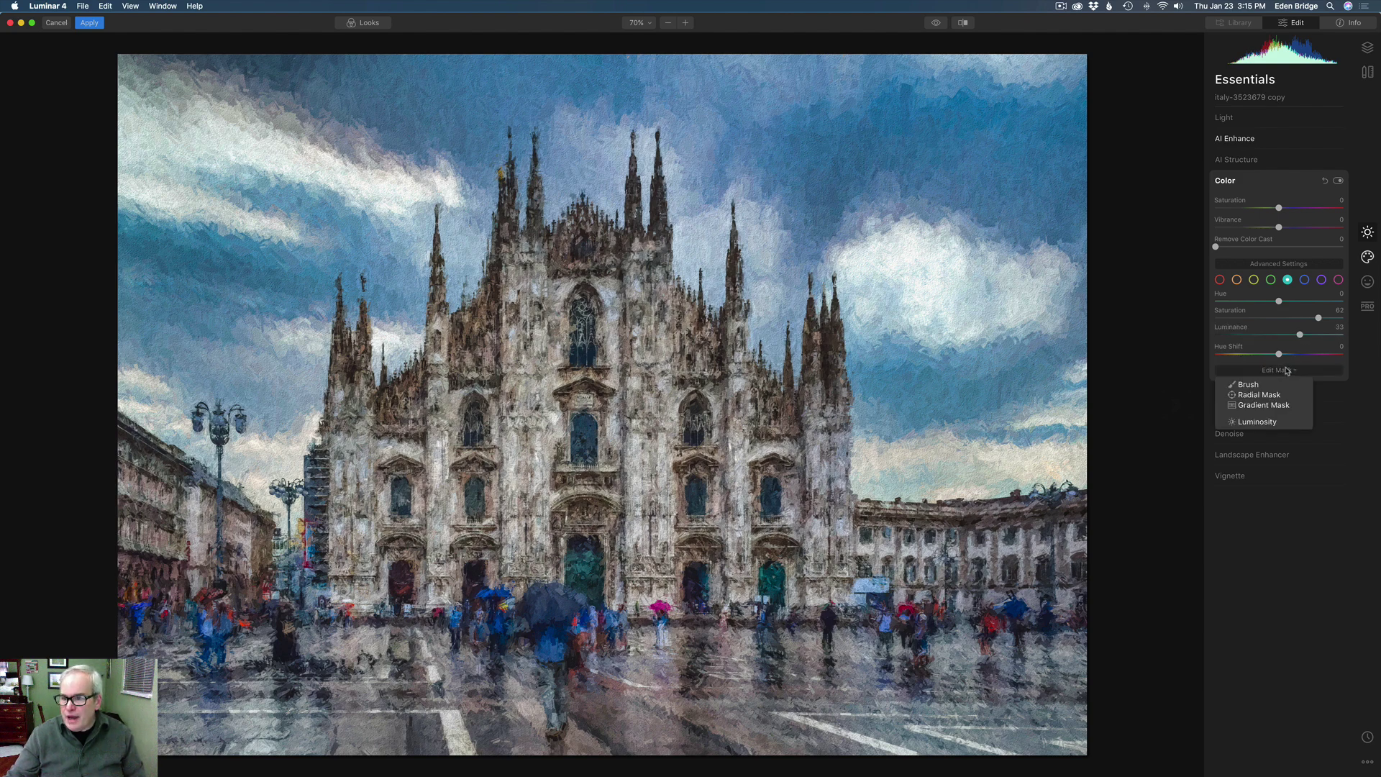
{"action": "left_click", "coordinate": [1262, 385]}
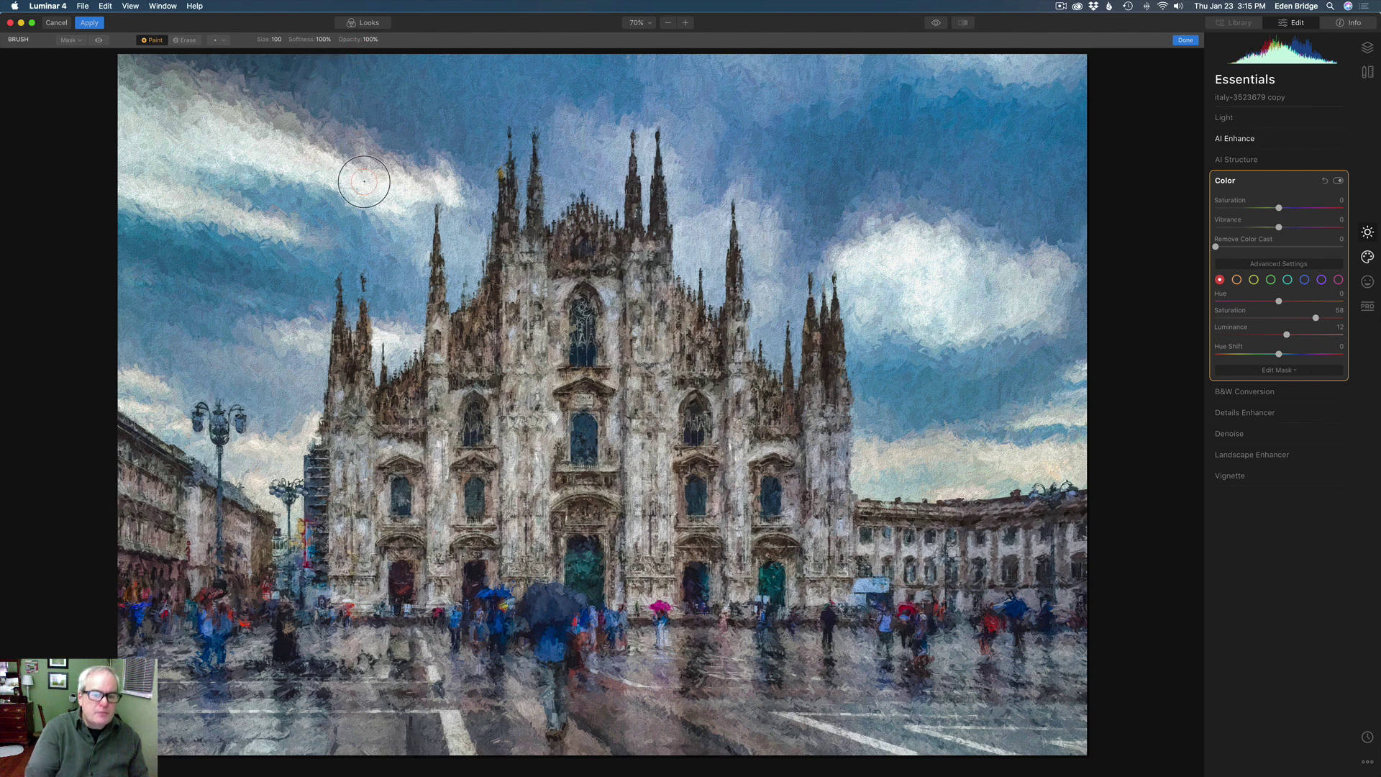
{"action": "left_click_drag", "start_coordinate": [532, 605], "coordinate": [560, 599]}
{"action": "key", "text": "bracketleft"}
{"action": "key", "text": "bracketleft"}
{"action": "key", "text": "bracketleft"}
{"action": "key", "text": "bracketleft"}
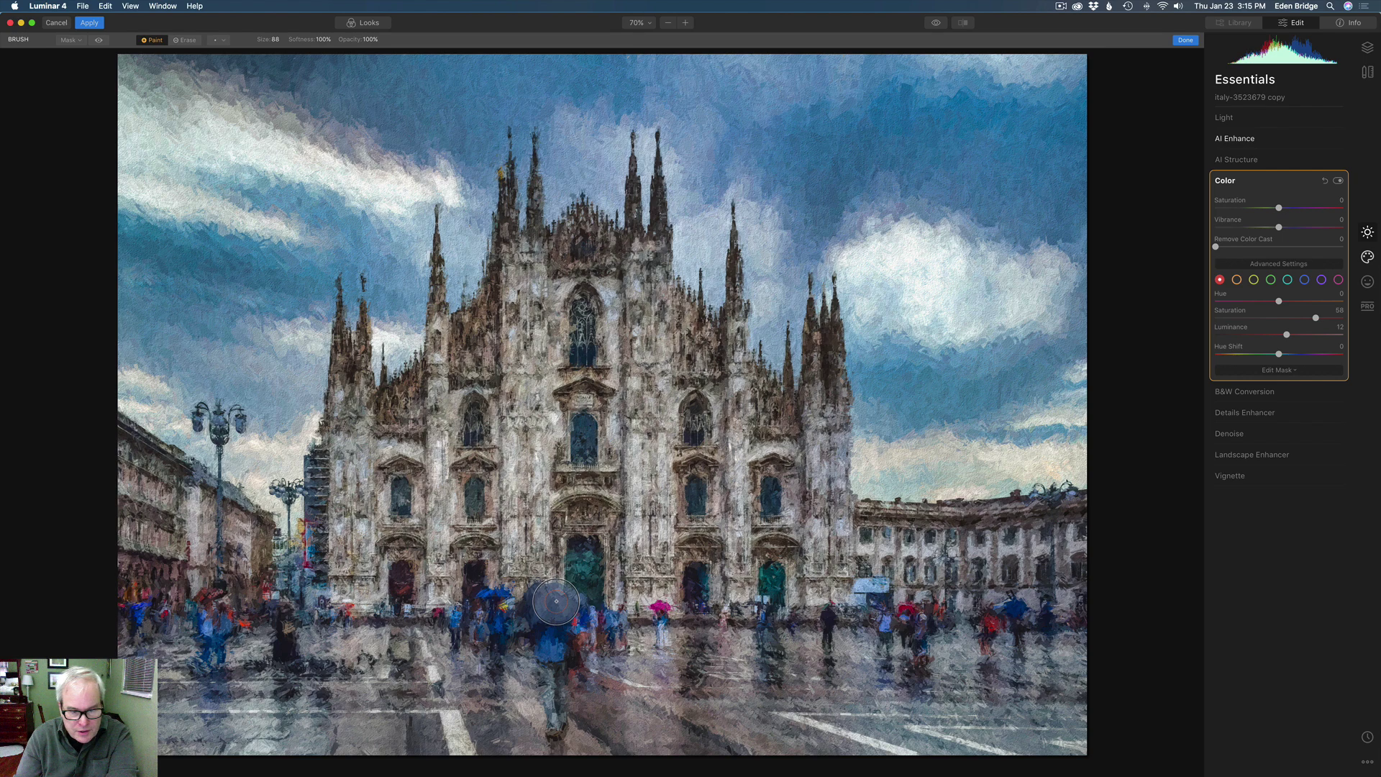
{"action": "mouse_move", "coordinate": [558, 601]}
{"action": "left_mouse_down"}
{"action": "mouse_move", "coordinate": [549, 727]}
{"action": "mouse_move", "coordinate": [548, 664]}
{"action": "mouse_move", "coordinate": [578, 626]}
{"action": "mouse_move", "coordinate": [590, 645]}
{"action": "mouse_move", "coordinate": [501, 625]}
{"action": "mouse_move", "coordinate": [491, 603]}
{"action": "mouse_move", "coordinate": [474, 622]}
{"action": "mouse_move", "coordinate": [286, 616]}
{"action": "mouse_move", "coordinate": [274, 650]}
{"action": "mouse_move", "coordinate": [284, 569]}
{"action": "mouse_move", "coordinate": [313, 591]}
{"action": "mouse_move", "coordinate": [208, 617]}
{"action": "mouse_move", "coordinate": [244, 624]}
{"action": "mouse_move", "coordinate": [257, 612]}
{"action": "mouse_move", "coordinate": [224, 602]}
{"action": "mouse_move", "coordinate": [217, 626]}
{"action": "mouse_move", "coordinate": [163, 595]}
{"action": "mouse_move", "coordinate": [121, 599]}
{"action": "mouse_move", "coordinate": [123, 623]}
{"action": "mouse_move", "coordinate": [159, 599]}
{"action": "mouse_move", "coordinate": [580, 625]}
{"action": "mouse_move", "coordinate": [742, 658]}
{"action": "mouse_move", "coordinate": [725, 629]}
{"action": "mouse_move", "coordinate": [779, 631]}
{"action": "mouse_move", "coordinate": [769, 614]}
{"action": "mouse_move", "coordinate": [811, 638]}
{"action": "mouse_move", "coordinate": [893, 623]}
{"action": "mouse_move", "coordinate": [916, 646]}
{"action": "mouse_move", "coordinate": [940, 620]}
{"action": "mouse_move", "coordinate": [988, 633]}
{"action": "mouse_move", "coordinate": [1014, 610]}
{"action": "mouse_move", "coordinate": [1016, 624]}
{"action": "mouse_move", "coordinate": [988, 632]}
{"action": "left_mouse_up"}
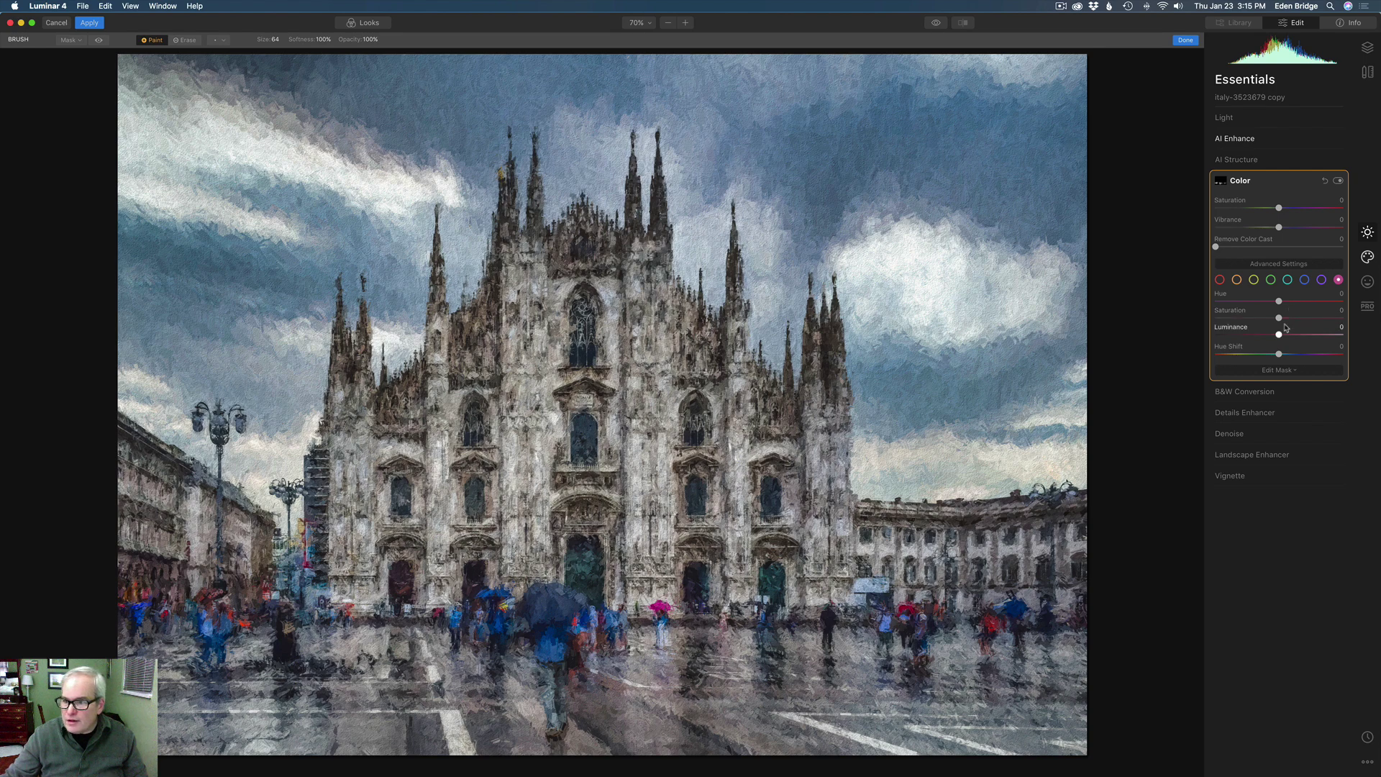
{"action": "left_click_drag", "start_coordinate": [1280, 319], "coordinate": [1323, 330]}
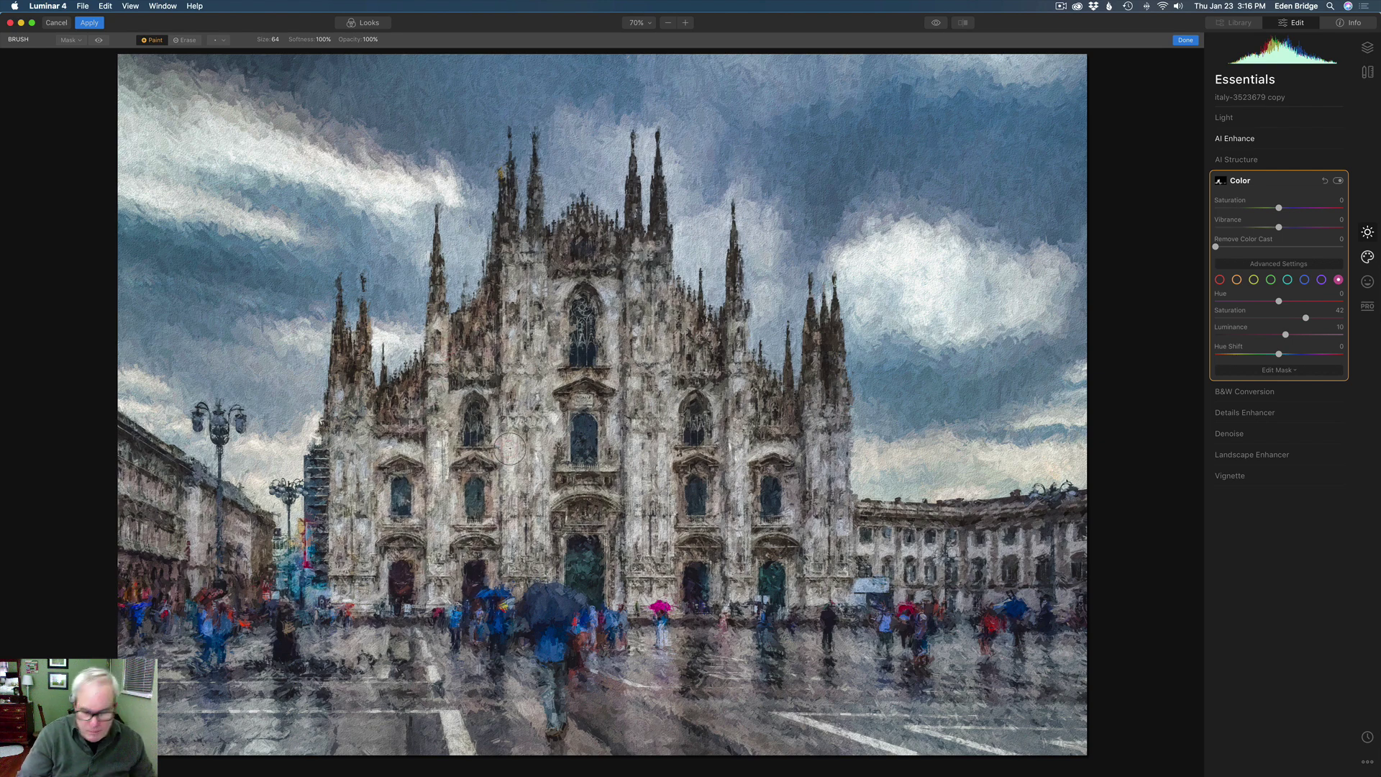
Extend the Color brush mask over the cathedral facade, using brush sizes from 100 down to 28.
{"action": "key", "text": "bracketright"}
{"action": "key", "text": "bracketright"}
{"action": "key", "text": "bracketright"}
{"action": "key", "text": "bracketright"}
{"action": "key", "text": "bracketright"}
{"action": "key", "text": "bracketright"}
{"action": "key", "text": "bracketright"}
{"action": "key", "text": "bracketright"}
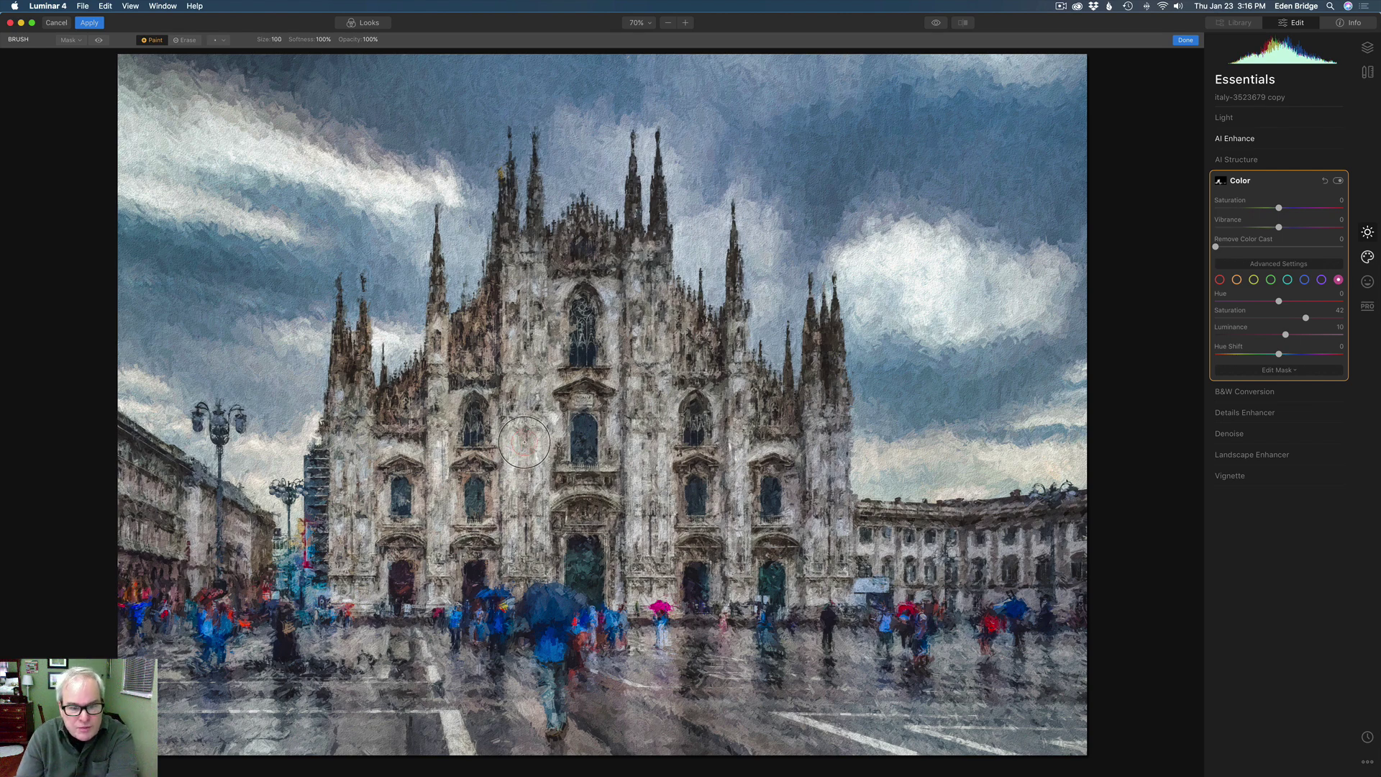
{"action": "mouse_move", "coordinate": [499, 529]}
{"action": "left_mouse_down"}
{"action": "mouse_move", "coordinate": [547, 555]}
{"action": "mouse_move", "coordinate": [594, 535]}
{"action": "mouse_move", "coordinate": [602, 366]}
{"action": "mouse_move", "coordinate": [586, 316]}
{"action": "mouse_move", "coordinate": [559, 311]}
{"action": "mouse_move", "coordinate": [540, 319]}
{"action": "mouse_move", "coordinate": [586, 322]}
{"action": "mouse_move", "coordinate": [653, 463]}
{"action": "mouse_move", "coordinate": [634, 568]}
{"action": "mouse_move", "coordinate": [736, 546]}
{"action": "mouse_move", "coordinate": [728, 364]}
{"action": "mouse_move", "coordinate": [741, 446]}
{"action": "mouse_move", "coordinate": [809, 533]}
{"action": "mouse_move", "coordinate": [821, 407]}
{"action": "mouse_move", "coordinate": [822, 521]}
{"action": "mouse_move", "coordinate": [903, 560]}
{"action": "mouse_move", "coordinate": [1055, 545]}
{"action": "mouse_move", "coordinate": [914, 563]}
{"action": "mouse_move", "coordinate": [1049, 568]}
{"action": "mouse_move", "coordinate": [838, 537]}
{"action": "mouse_move", "coordinate": [857, 456]}
{"action": "mouse_move", "coordinate": [819, 442]}
{"action": "mouse_move", "coordinate": [806, 417]}
{"action": "mouse_move", "coordinate": [825, 374]}
{"action": "mouse_move", "coordinate": [815, 323]}
{"action": "mouse_move", "coordinate": [842, 487]}
{"action": "left_mouse_up"}
{"action": "key", "text": "bracketleft"}
{"action": "key", "text": "bracketleft"}
{"action": "key", "text": "bracketleft"}
{"action": "key", "text": "bracketleft"}
{"action": "key", "text": "bracketleft"}
{"action": "key", "text": "bracketleft"}
{"action": "key", "text": "bracketleft"}
{"action": "key", "text": "bracketleft"}
{"action": "key", "text": "bracketleft"}
{"action": "key", "text": "bracketleft"}
{"action": "key", "text": "bracketleft"}
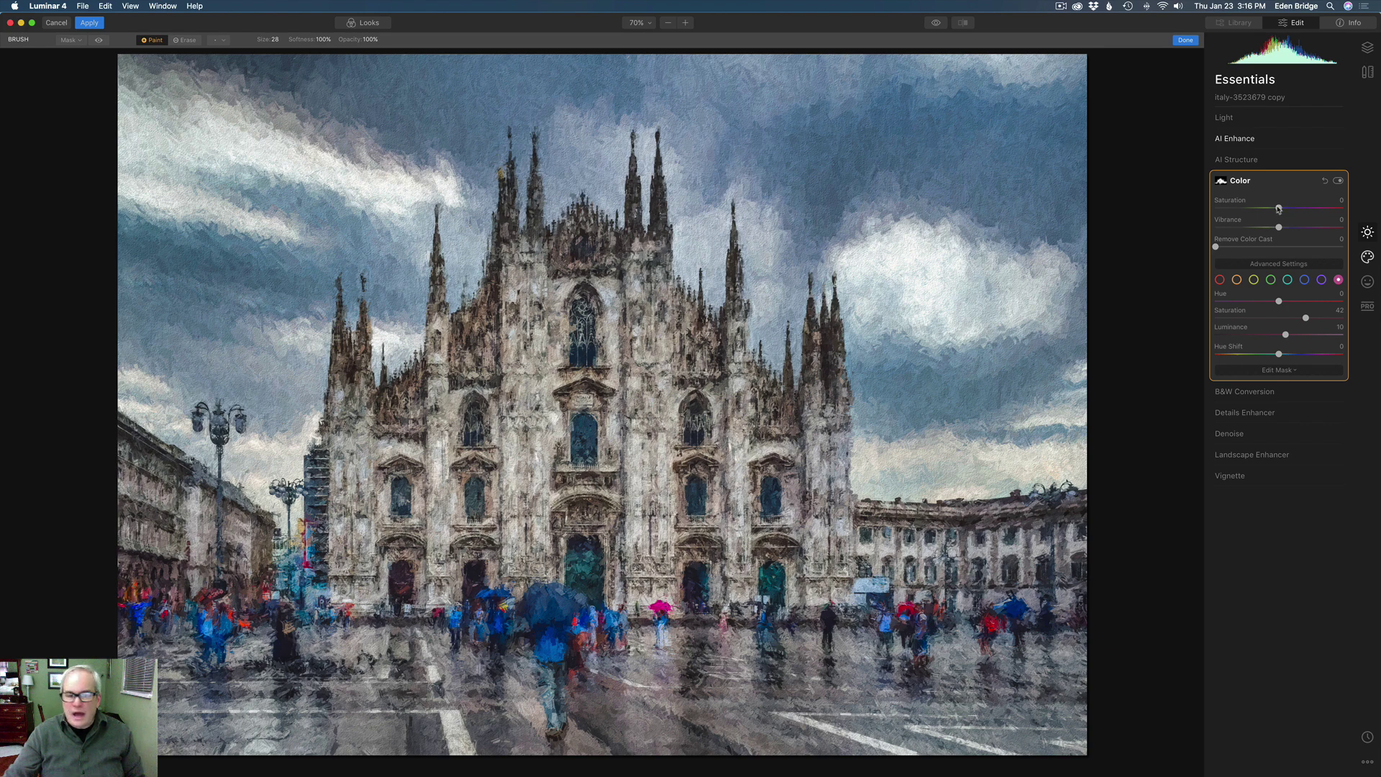
Set the Color filter's overall Saturation to -1 and finish editing its mask.
{"action": "left_click_drag", "start_coordinate": [1278, 209], "coordinate": [1241, 207]}
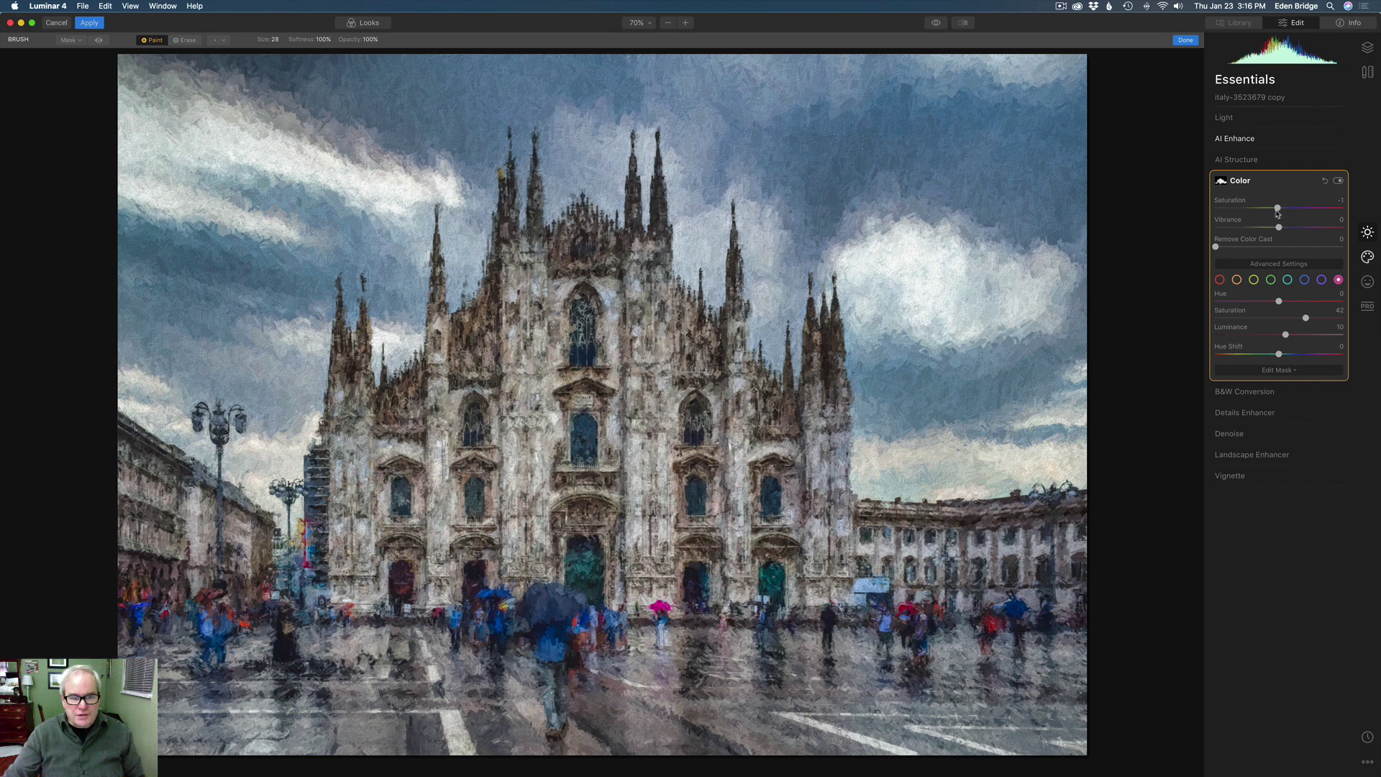
{"action": "left_click", "coordinate": [1185, 41]}
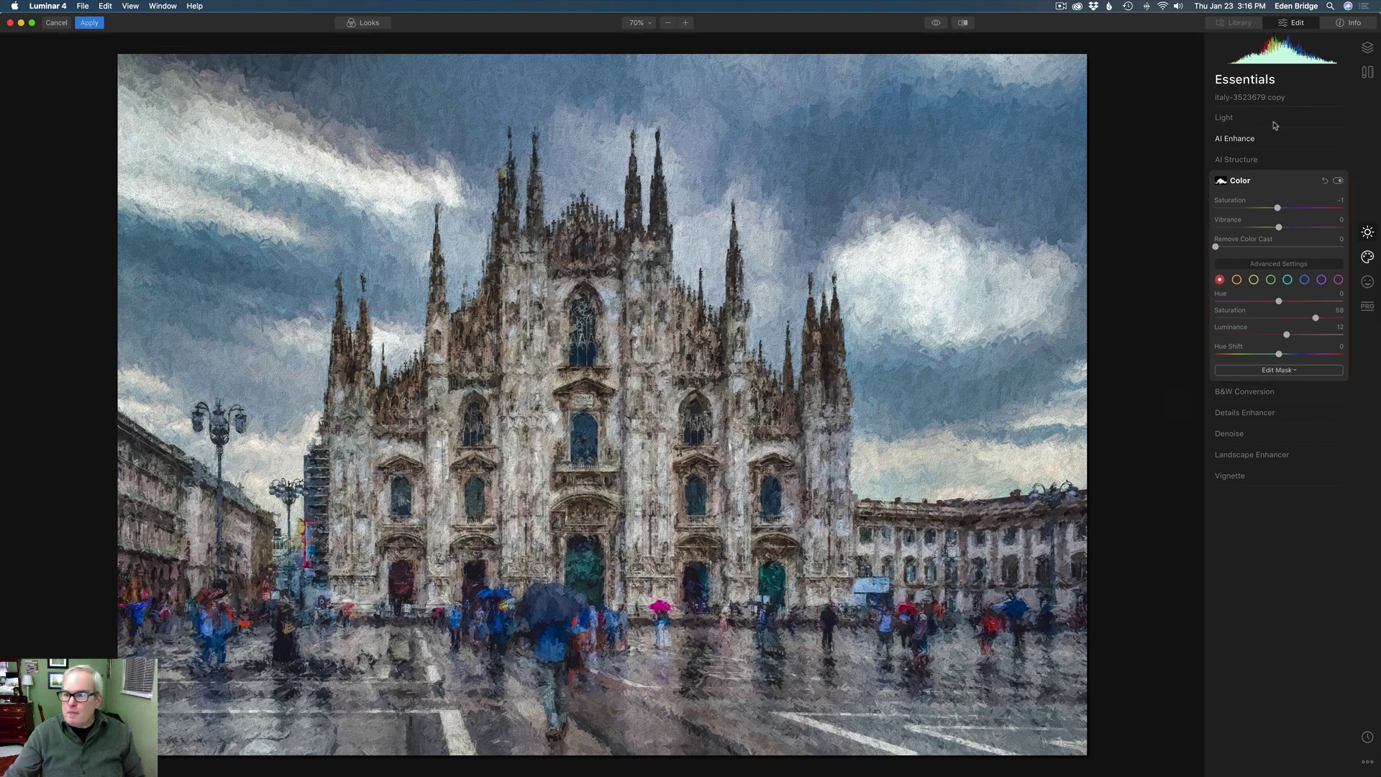
Compare the image with and without the Color filter, and apply the Luminar edits to the Photoshop layer.
{"action": "left_click", "coordinate": [1338, 182]}
{"action": "left_click", "coordinate": [1339, 182]}
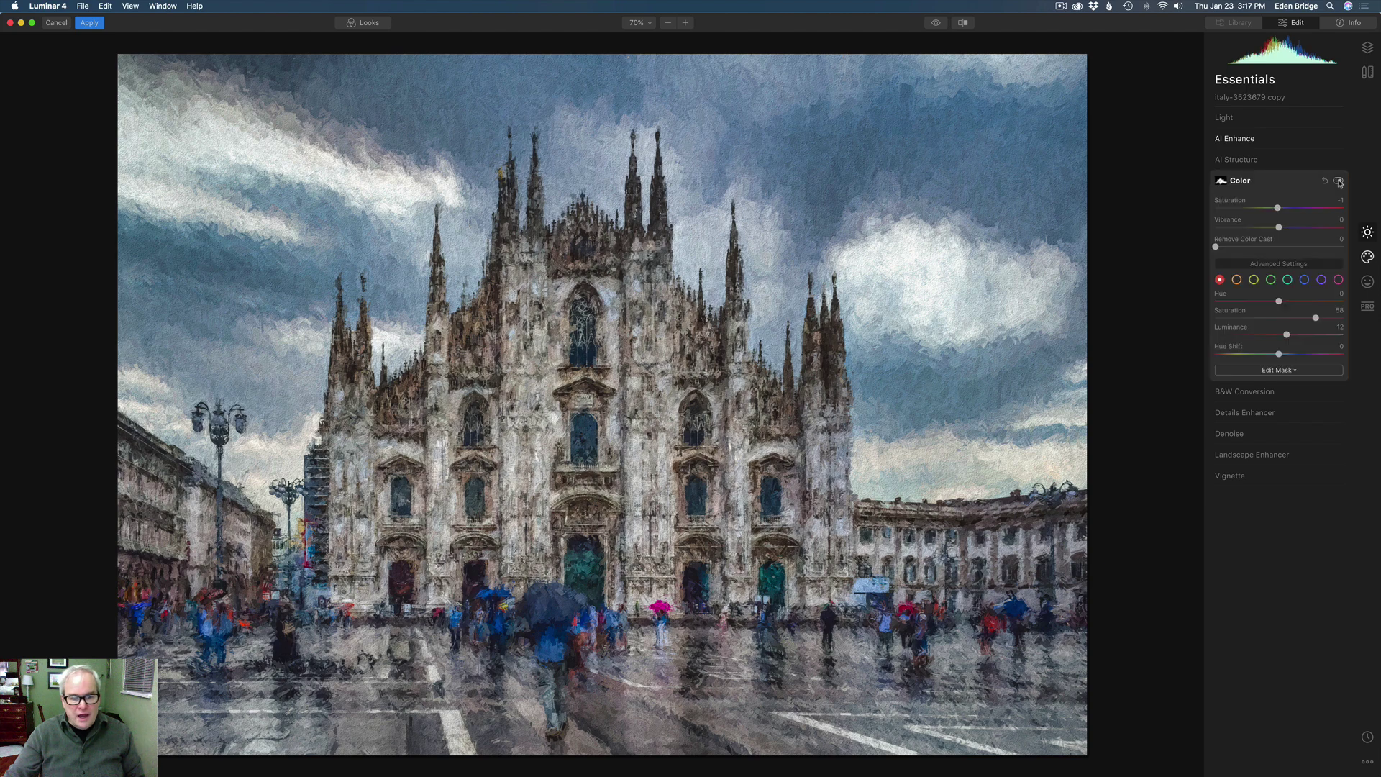
{"action": "left_click", "coordinate": [1338, 182]}
{"action": "left_click", "coordinate": [1338, 182]}
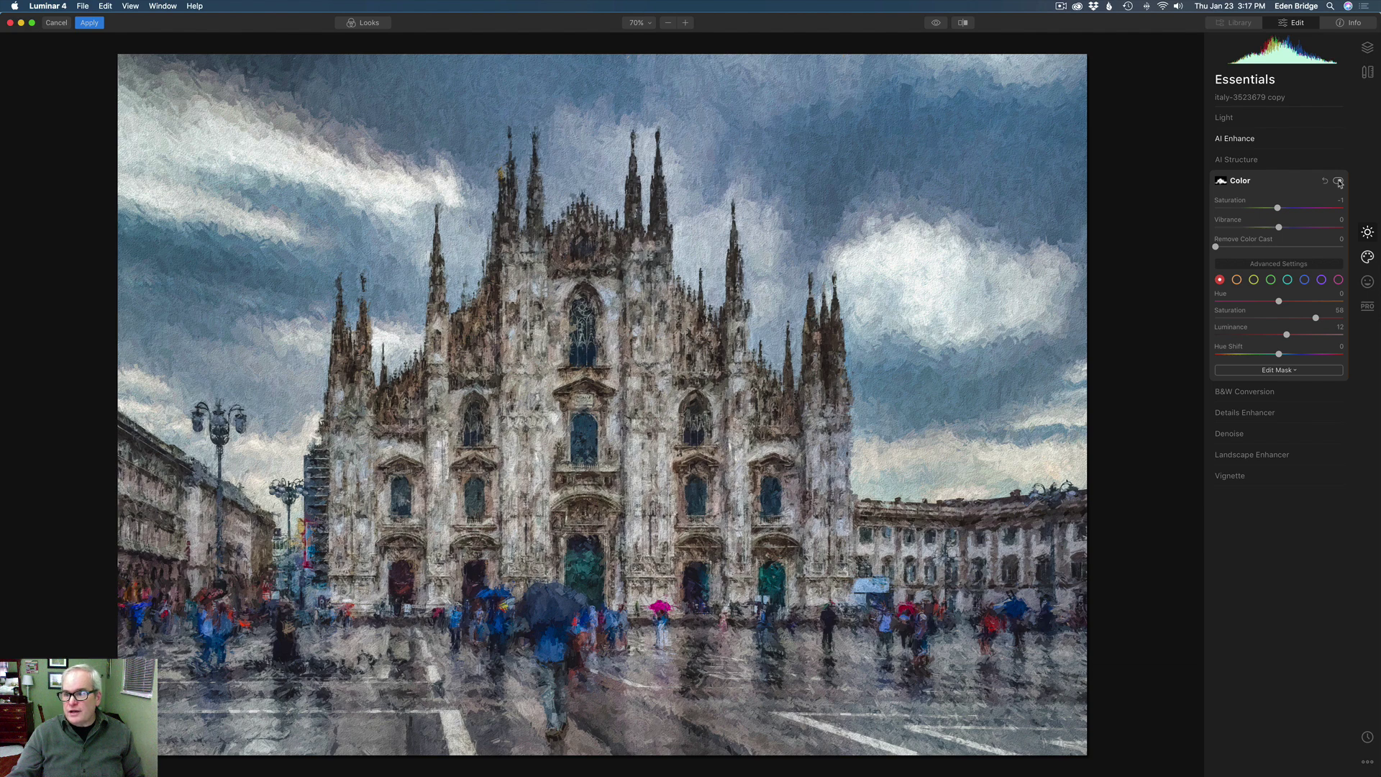
{"action": "left_click", "coordinate": [89, 24]}
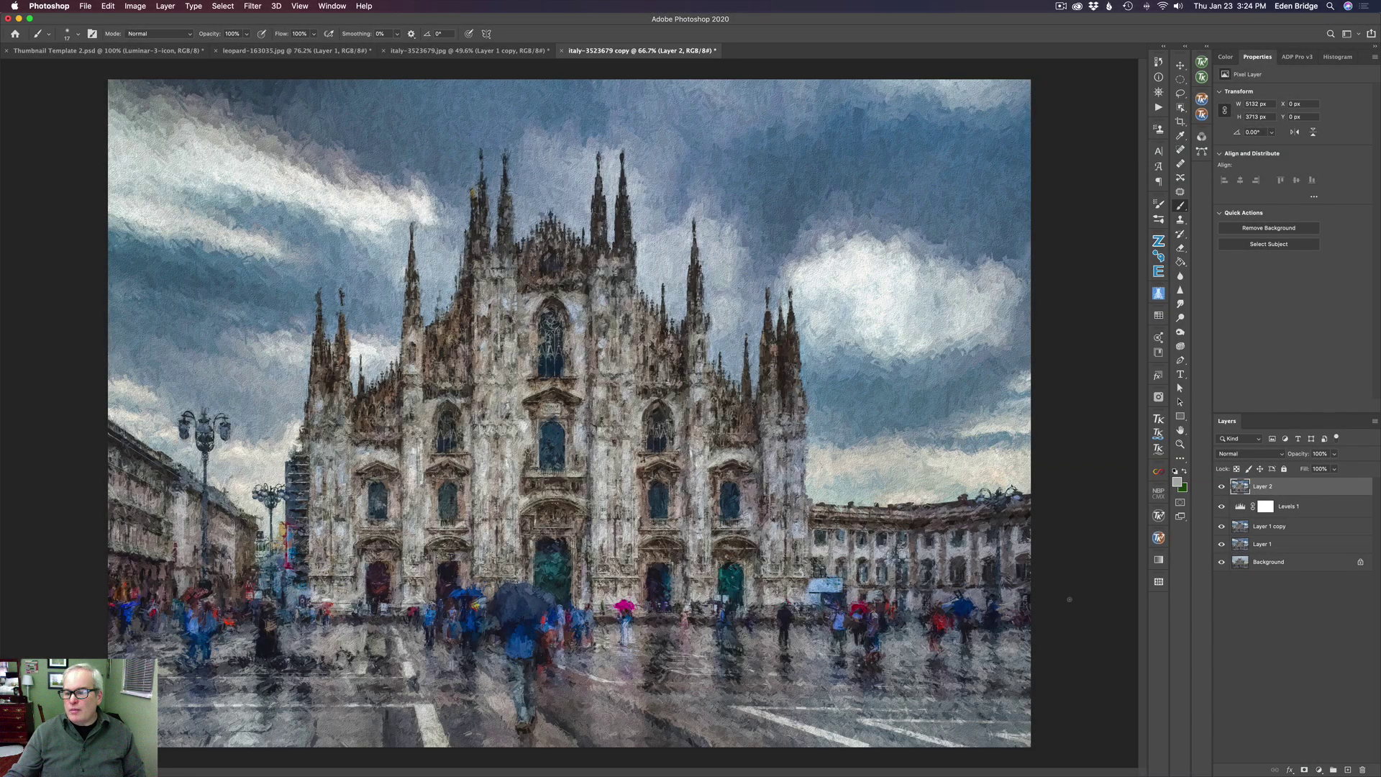
Compare the image with Layer 2 hidden and shown, leaving the layer visible.
{"action": "left_click", "coordinate": [1221, 488]}
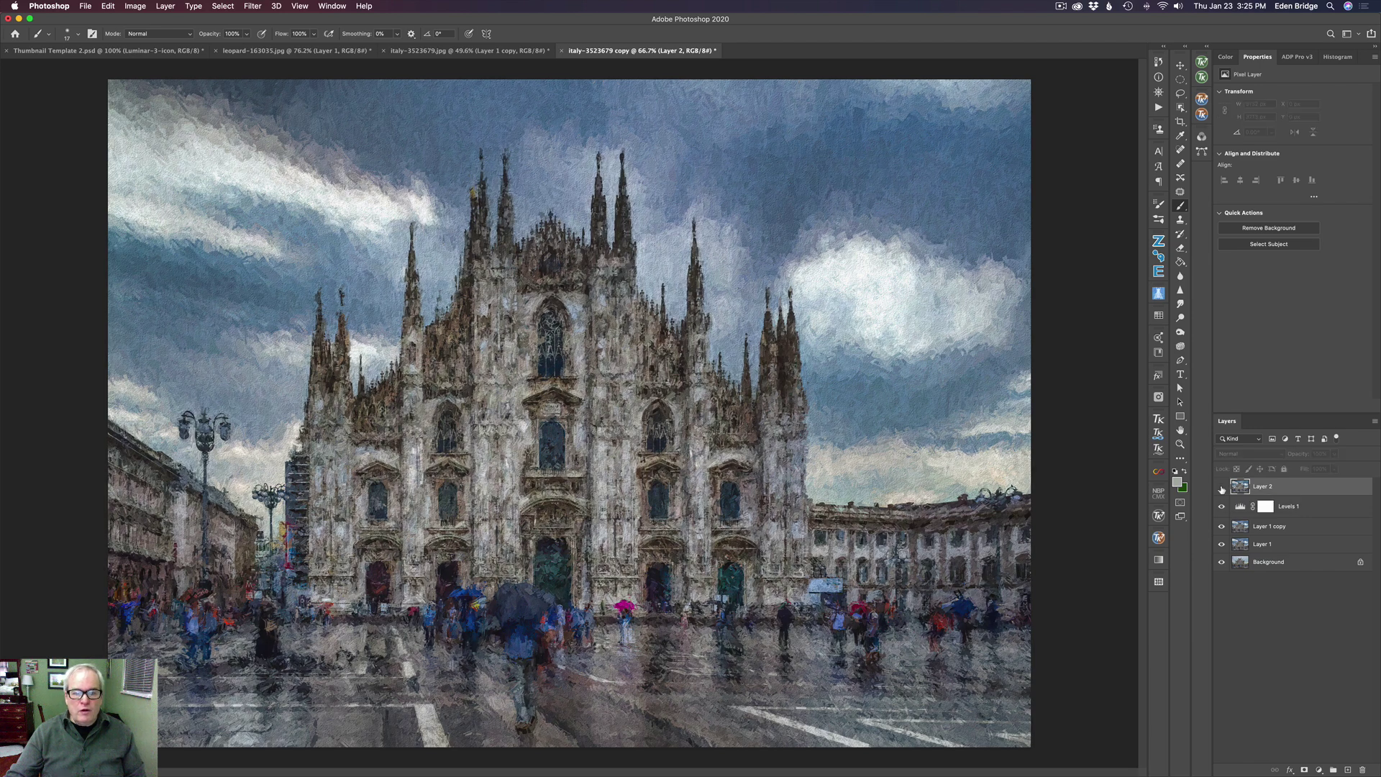
{"action": "left_click", "coordinate": [1221, 488]}
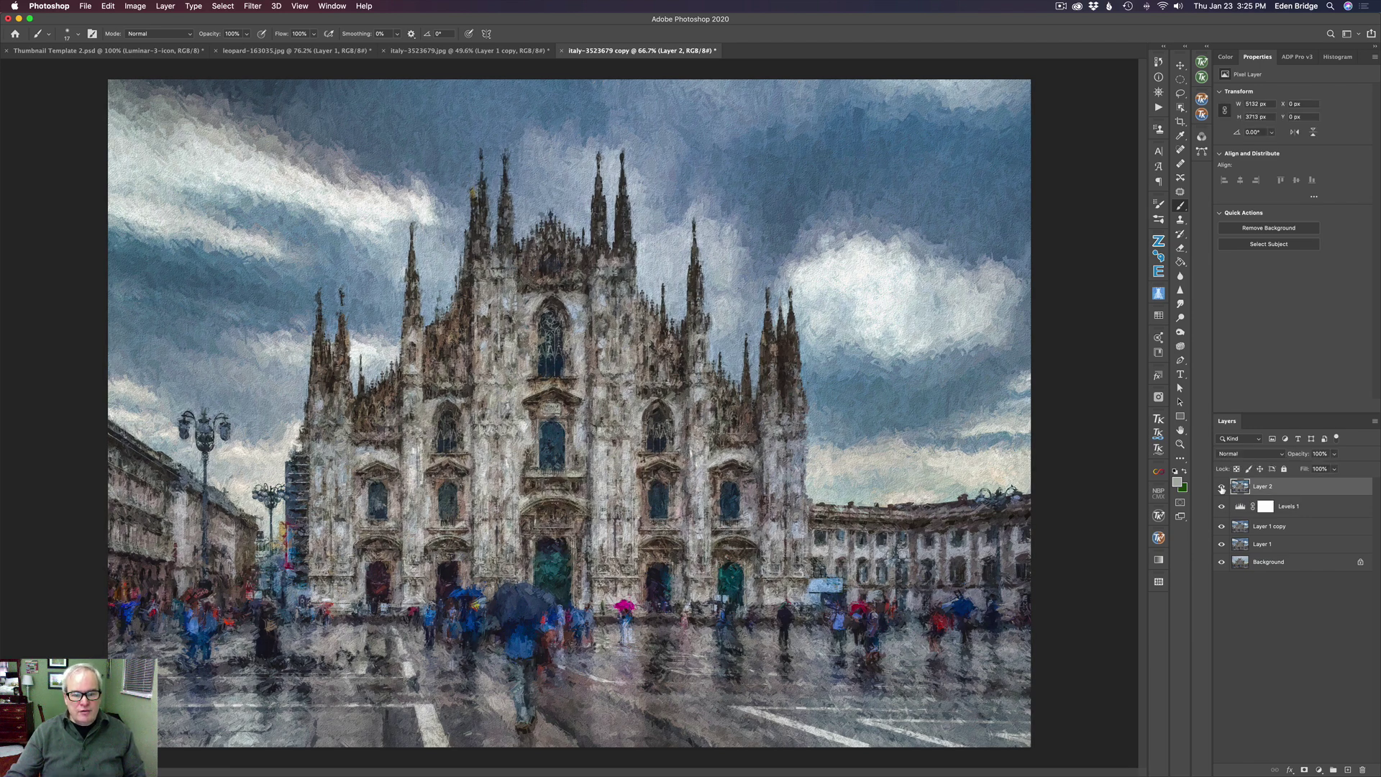
{"action": "left_click", "coordinate": [1221, 488]}
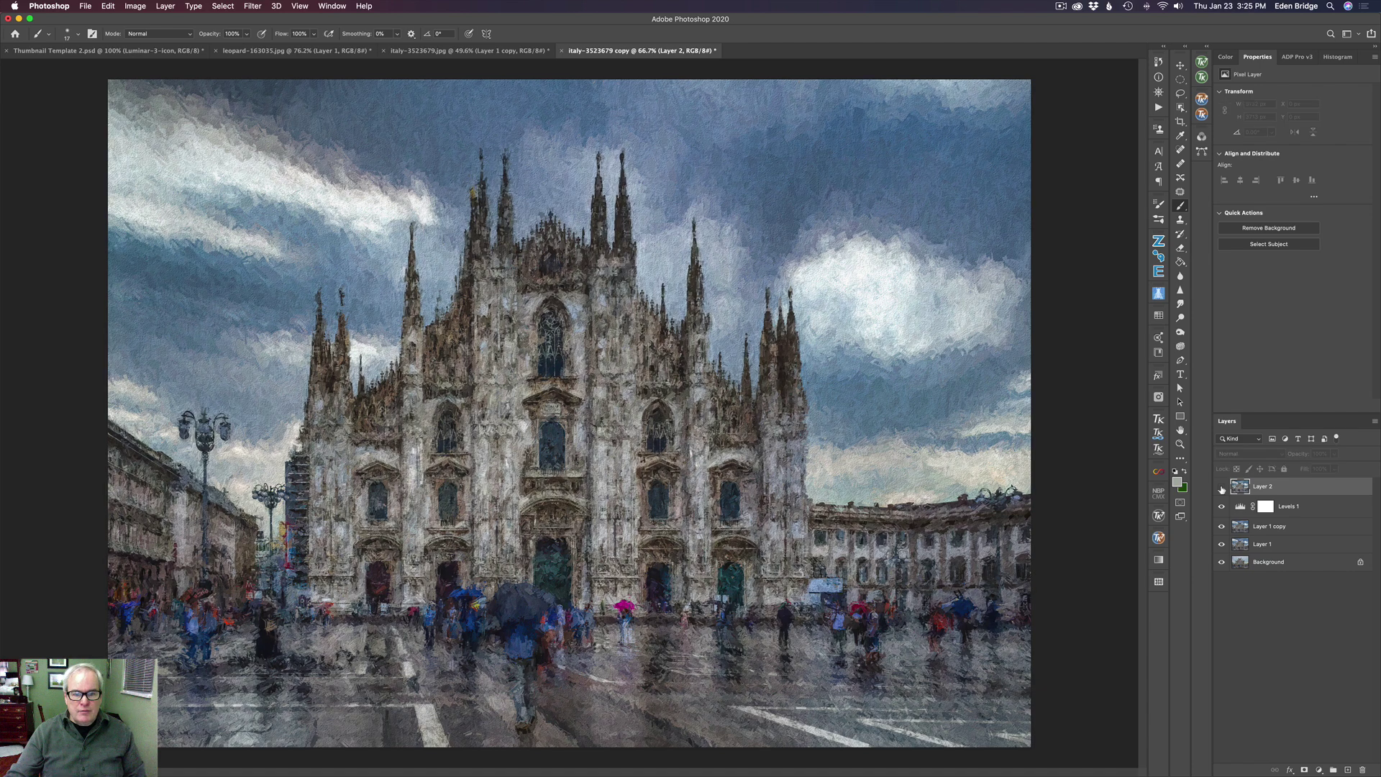
{"action": "left_click", "coordinate": [1221, 488]}
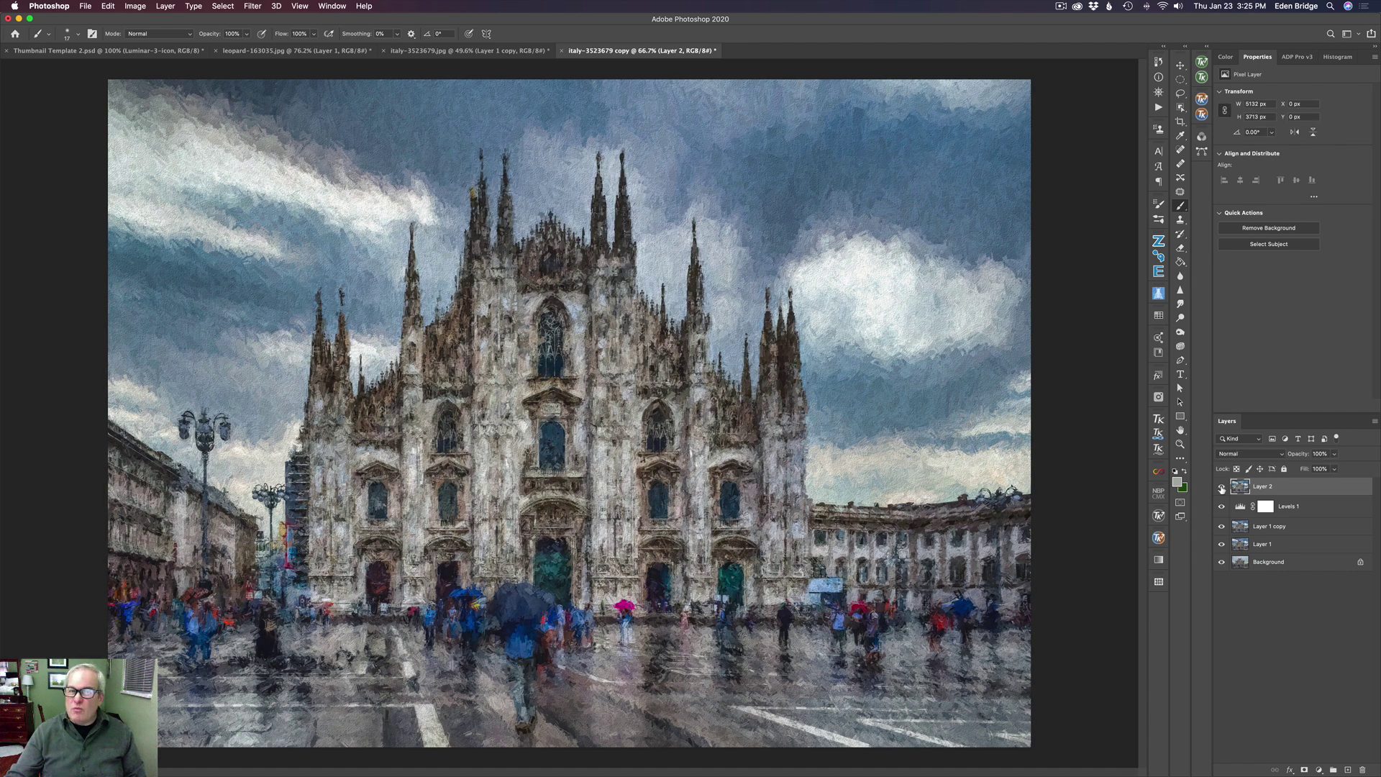